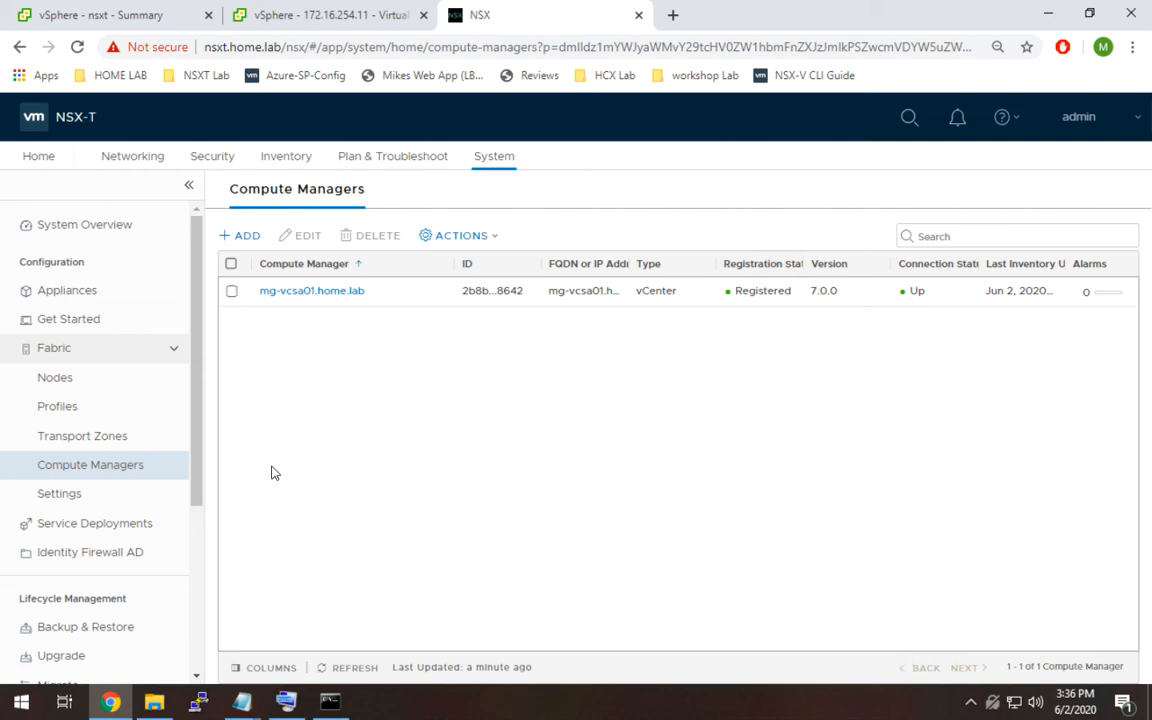
Open the host transport nodes managed by the mg-vcsa01.home.lab compute manager.
{"action": "left_click", "coordinate": [55, 378]}
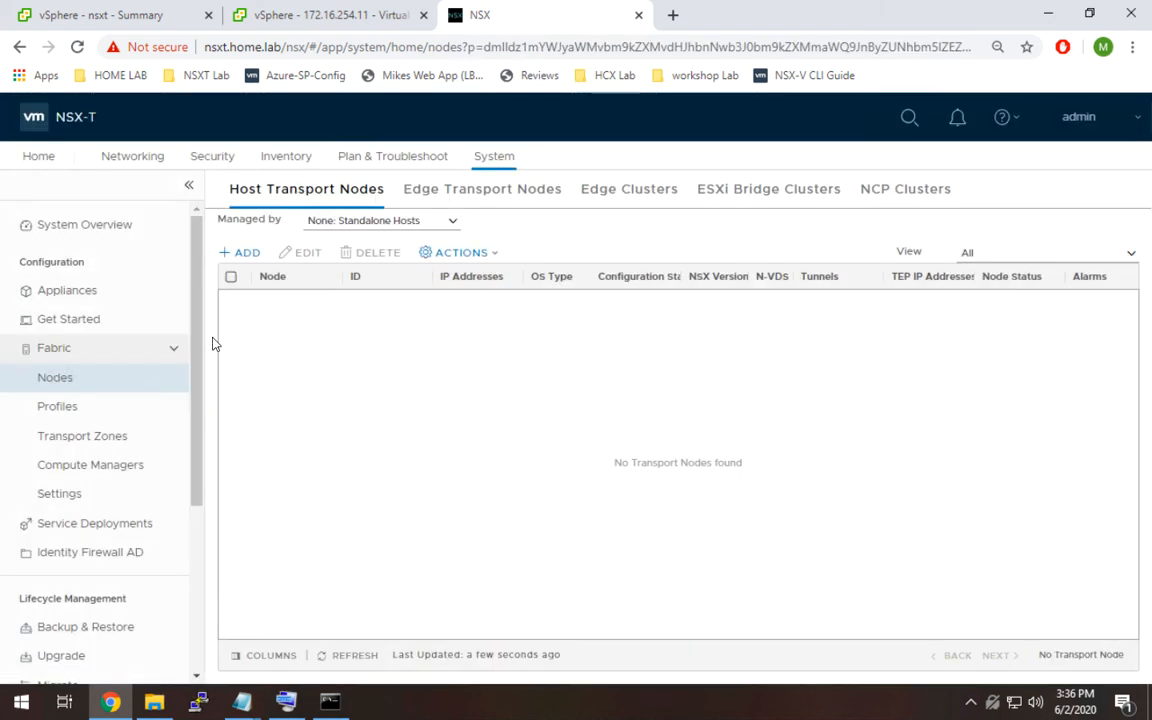
{"action": "left_click", "coordinate": [378, 222]}
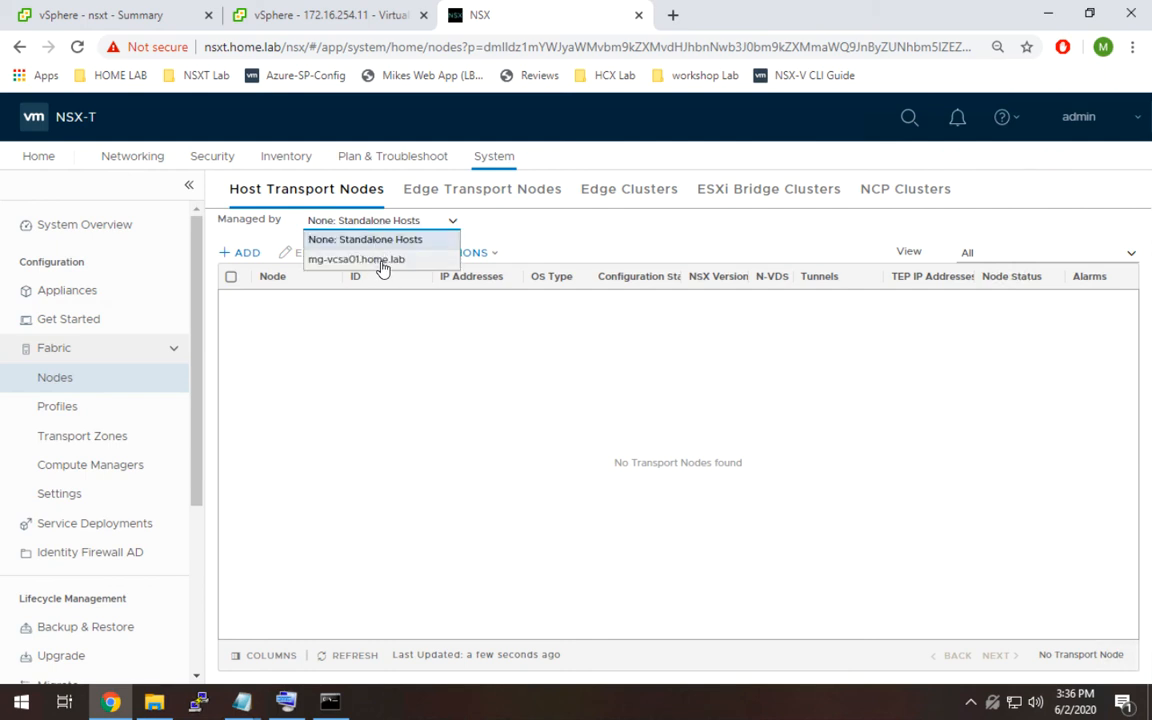
{"action": "left_click", "coordinate": [382, 260]}
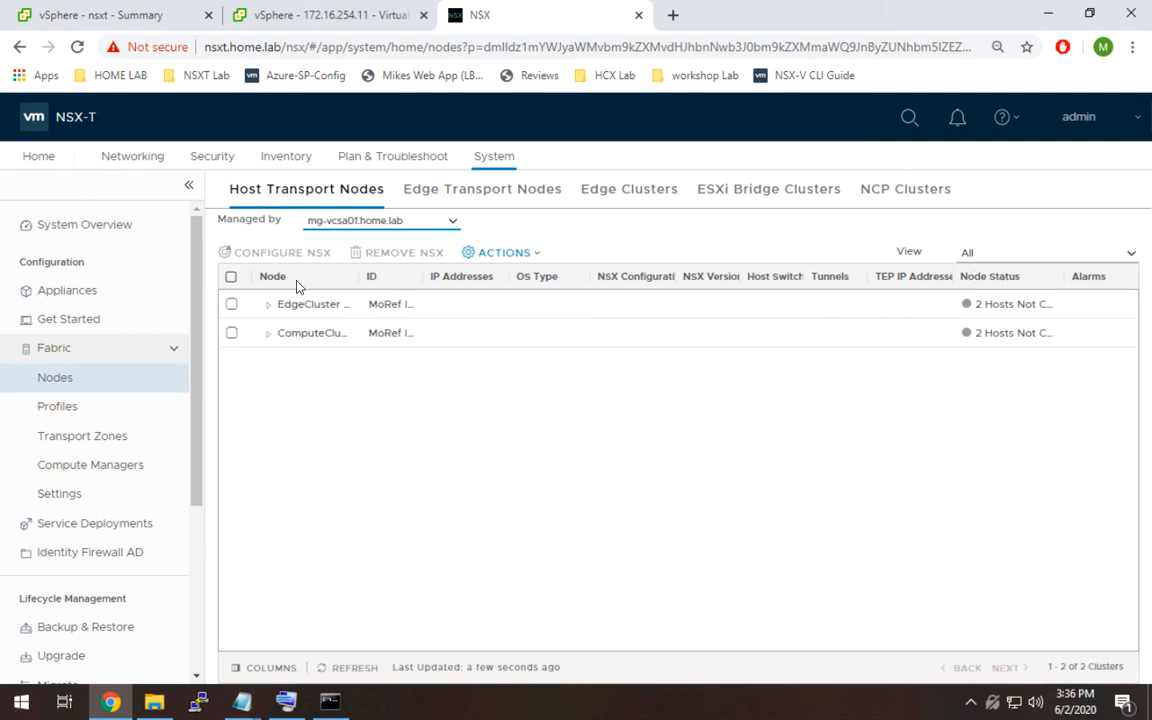
Expand ComputeCluster and widen the node table's columns to examine its hosts' NSX configuration status.
{"action": "left_click_drag", "start_coordinate": [359, 278], "coordinate": [455, 276]}
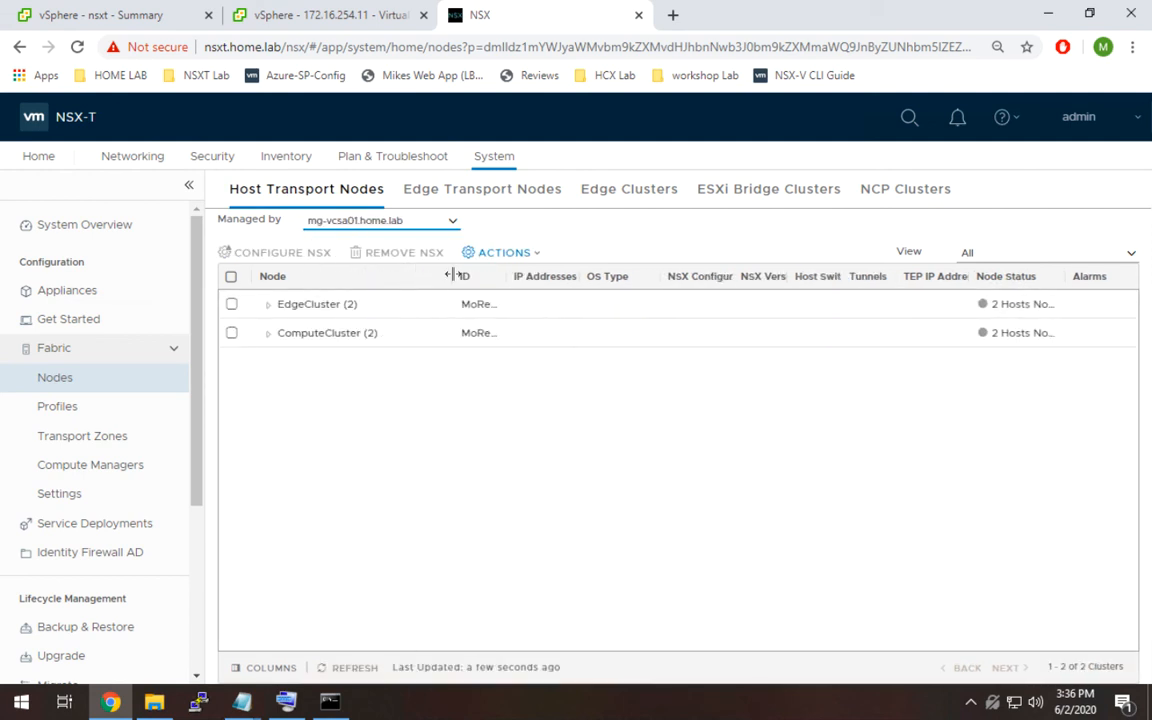
{"action": "left_click", "coordinate": [267, 340]}
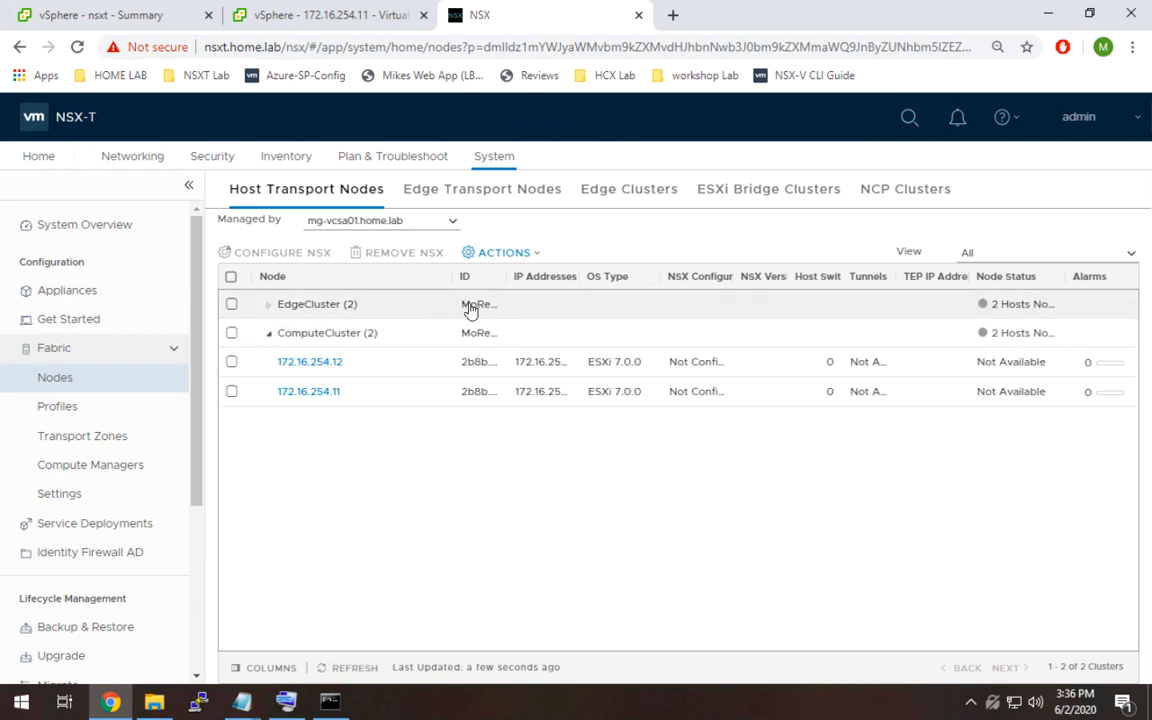
{"action": "left_click_drag", "start_coordinate": [580, 274], "coordinate": [614, 277]}
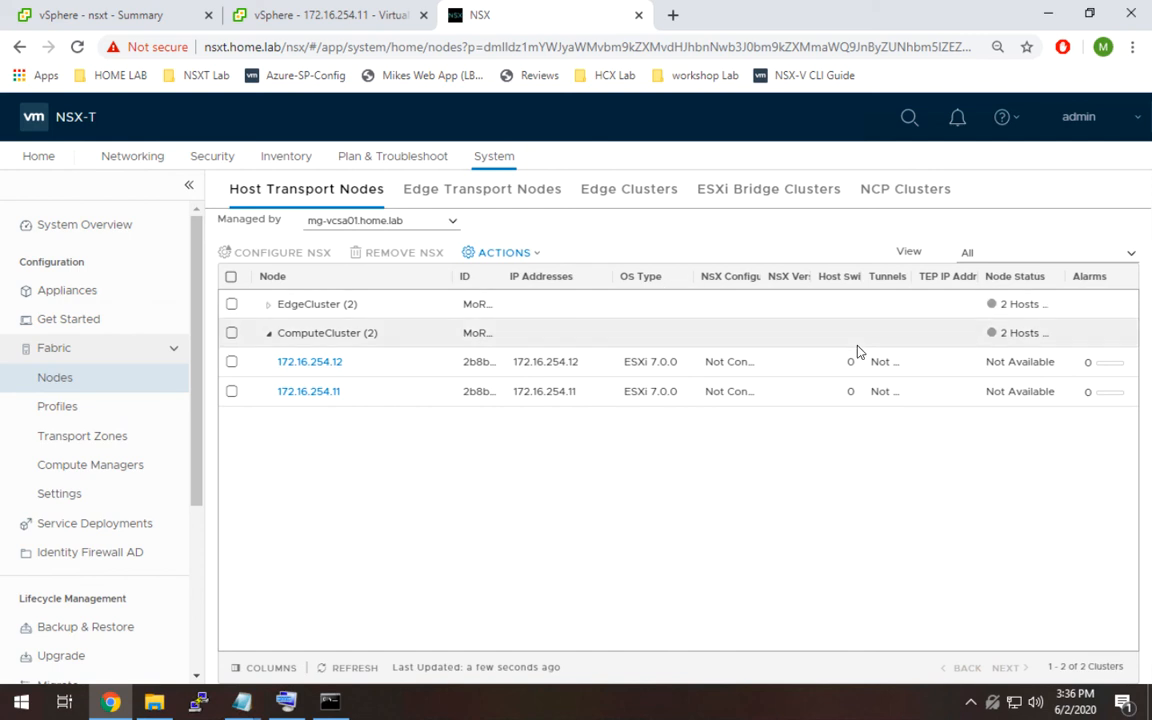
{"action": "left_click_drag", "start_coordinate": [861, 279], "coordinate": [874, 281]}
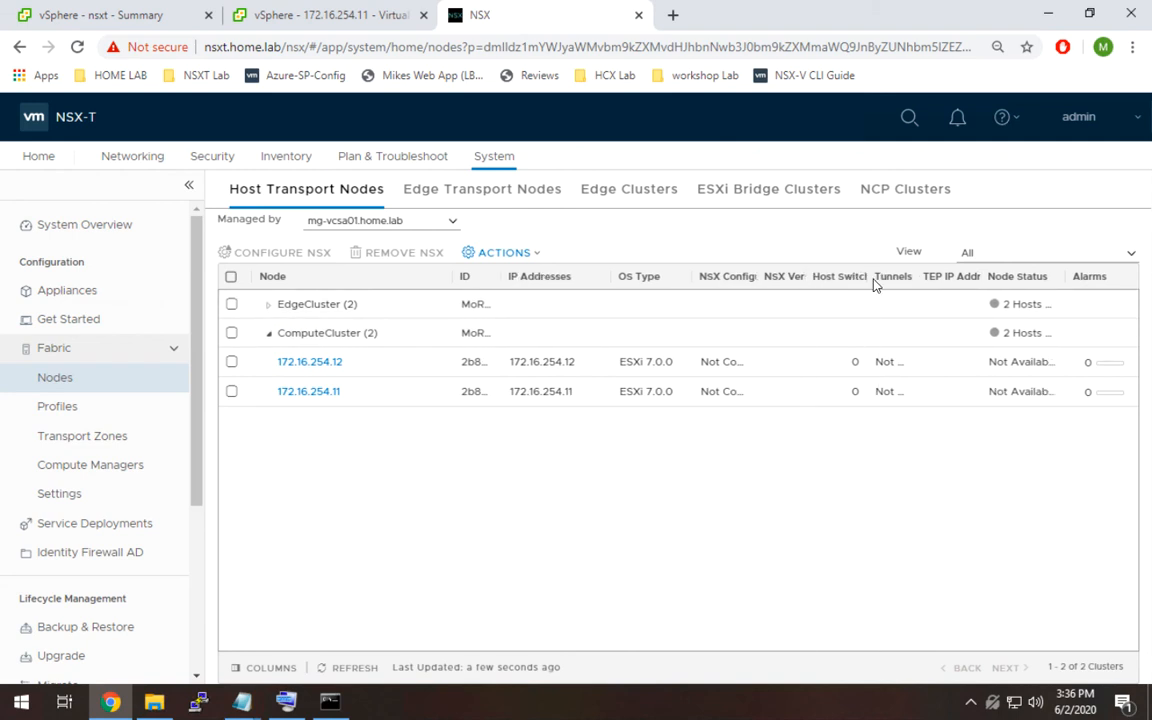
{"action": "left_click_drag", "start_coordinate": [983, 272], "coordinate": [1010, 278]}
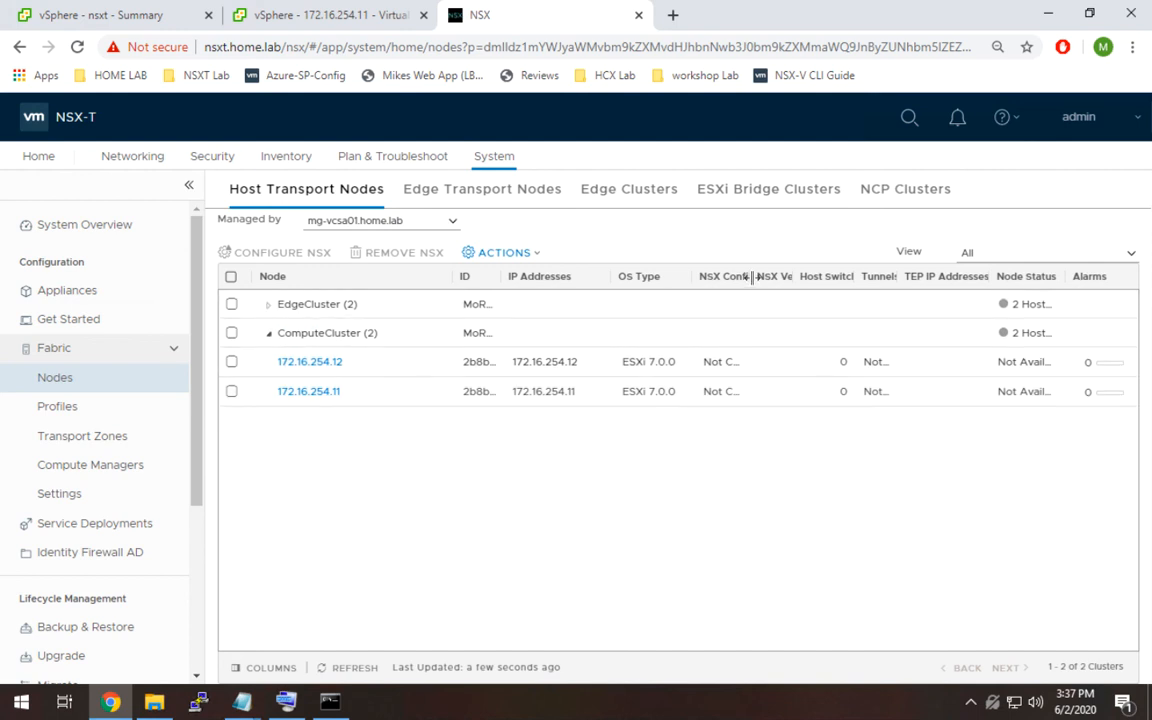
{"action": "left_click_drag", "start_coordinate": [784, 275], "coordinate": [808, 270]}
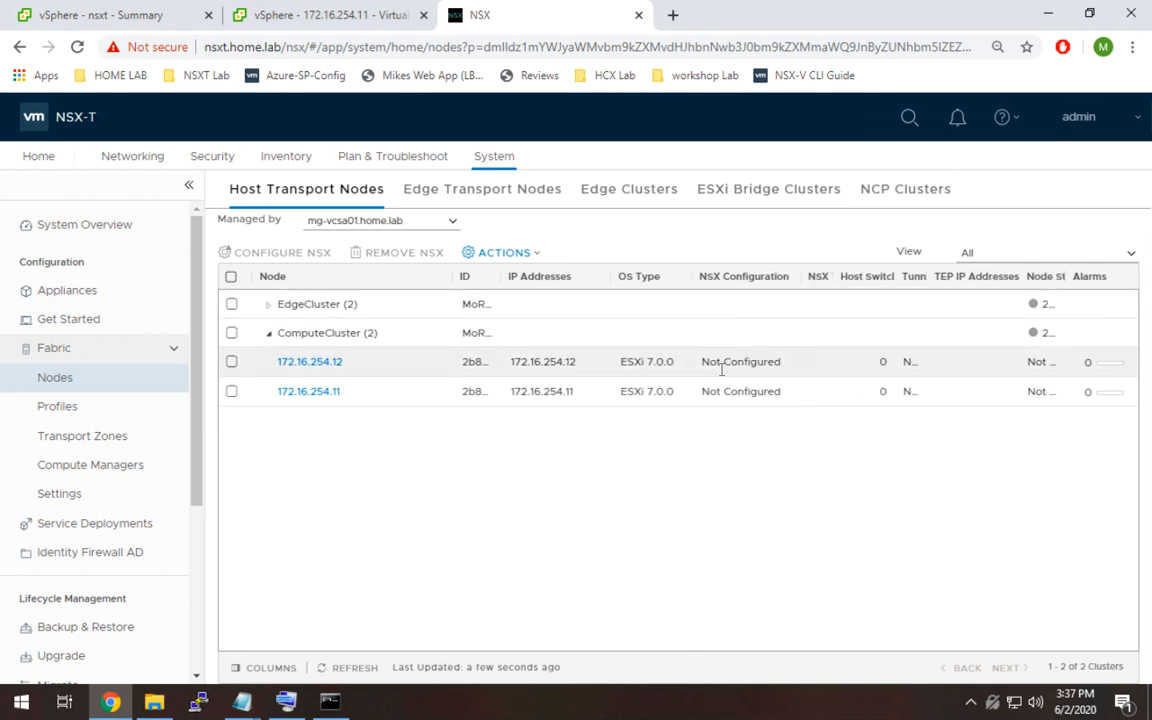
Try configuring NSX on the whole ComputeCluster through the transport node profile dialog, cancelling it.
{"action": "left_click", "coordinate": [786, 371]}
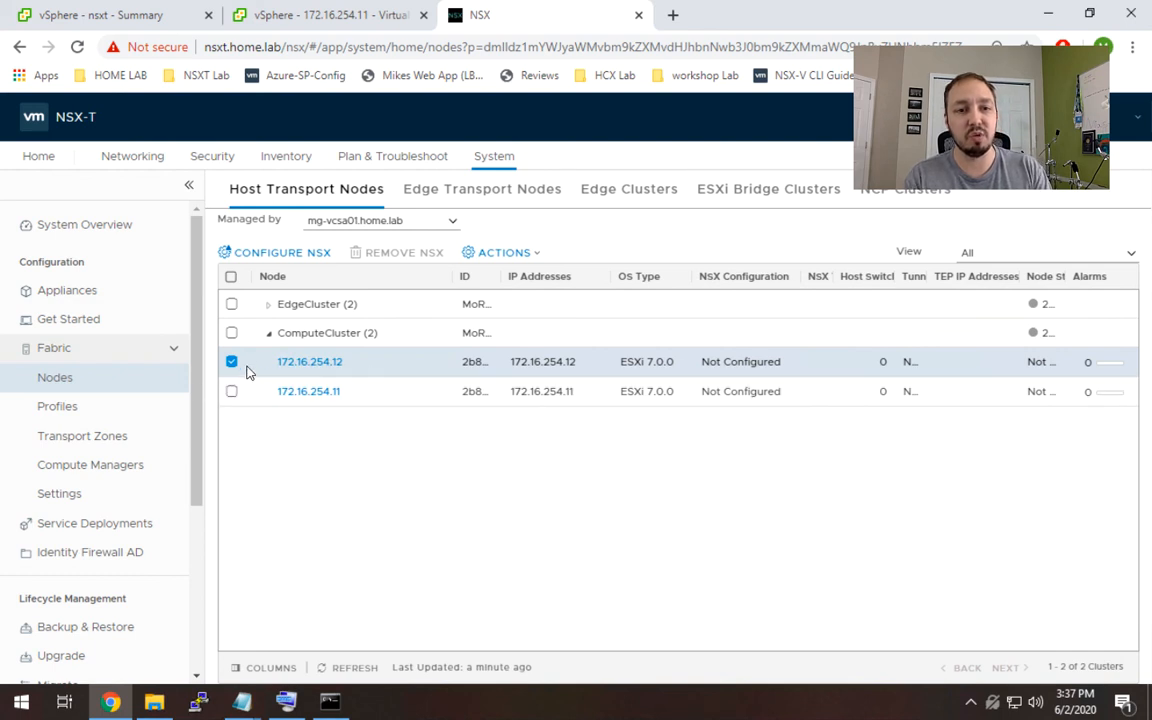
{"action": "left_click", "coordinate": [232, 334]}
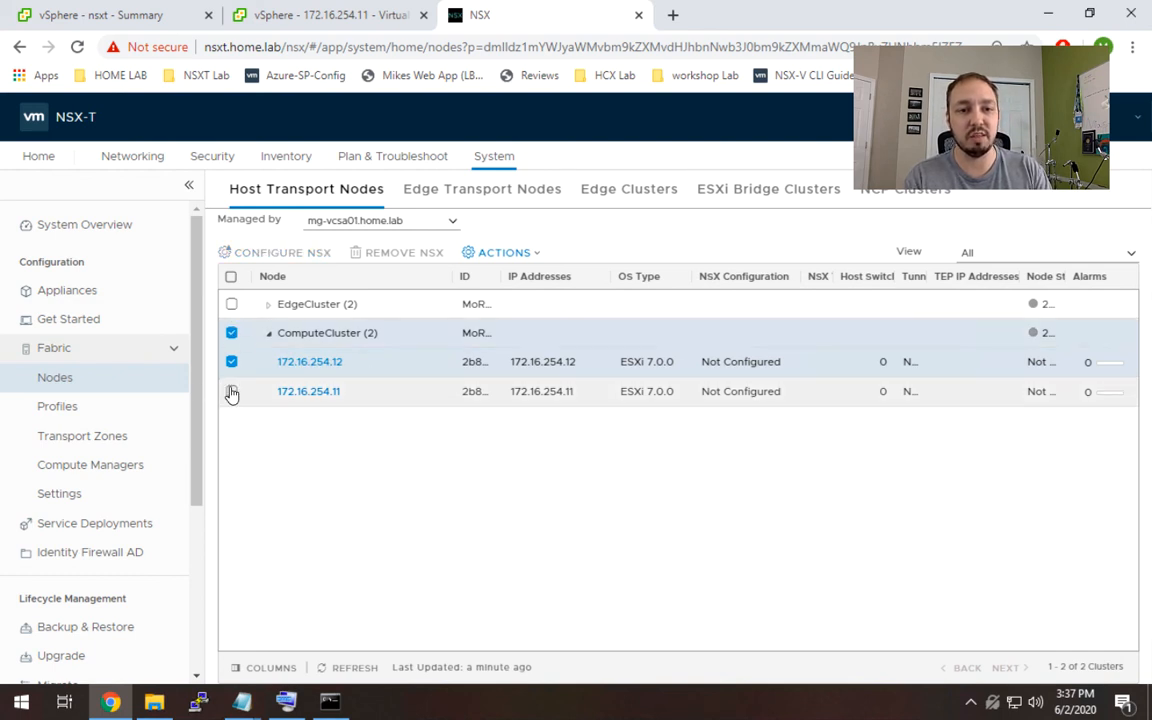
{"action": "left_click", "coordinate": [231, 391]}
{"action": "left_click", "coordinate": [231, 361]}
{"action": "left_click", "coordinate": [231, 362]}
{"action": "left_click", "coordinate": [232, 366]}
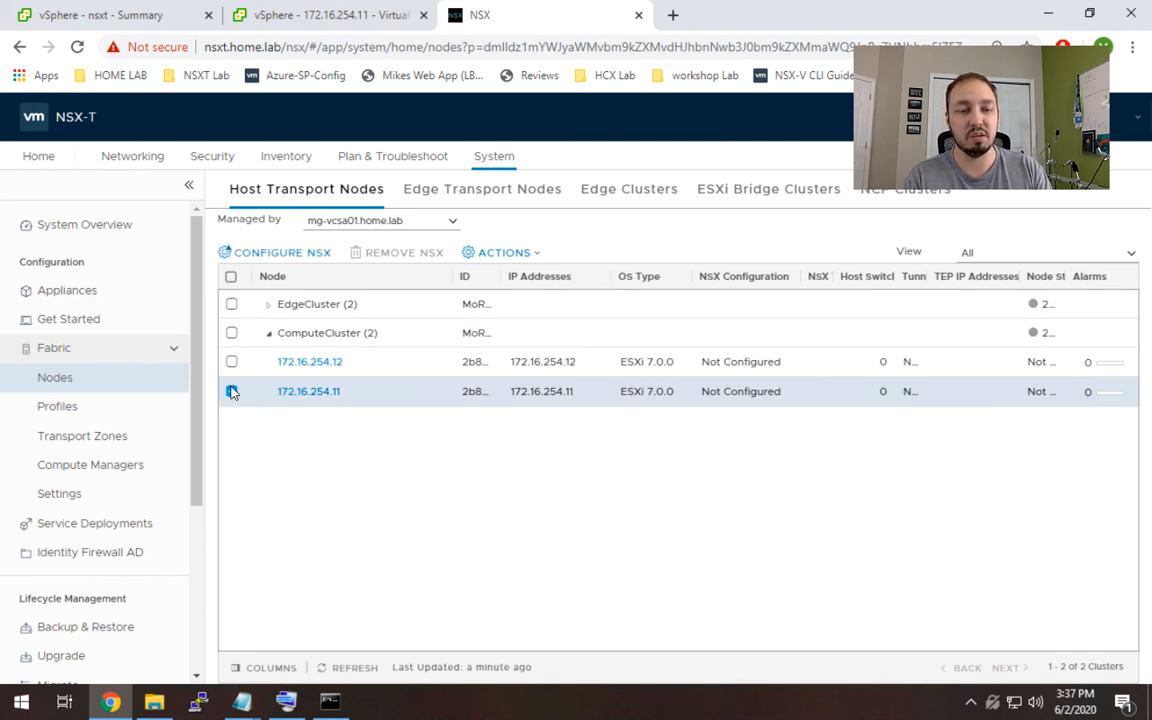
{"action": "left_click", "coordinate": [231, 390]}
{"action": "left_click", "coordinate": [231, 333]}
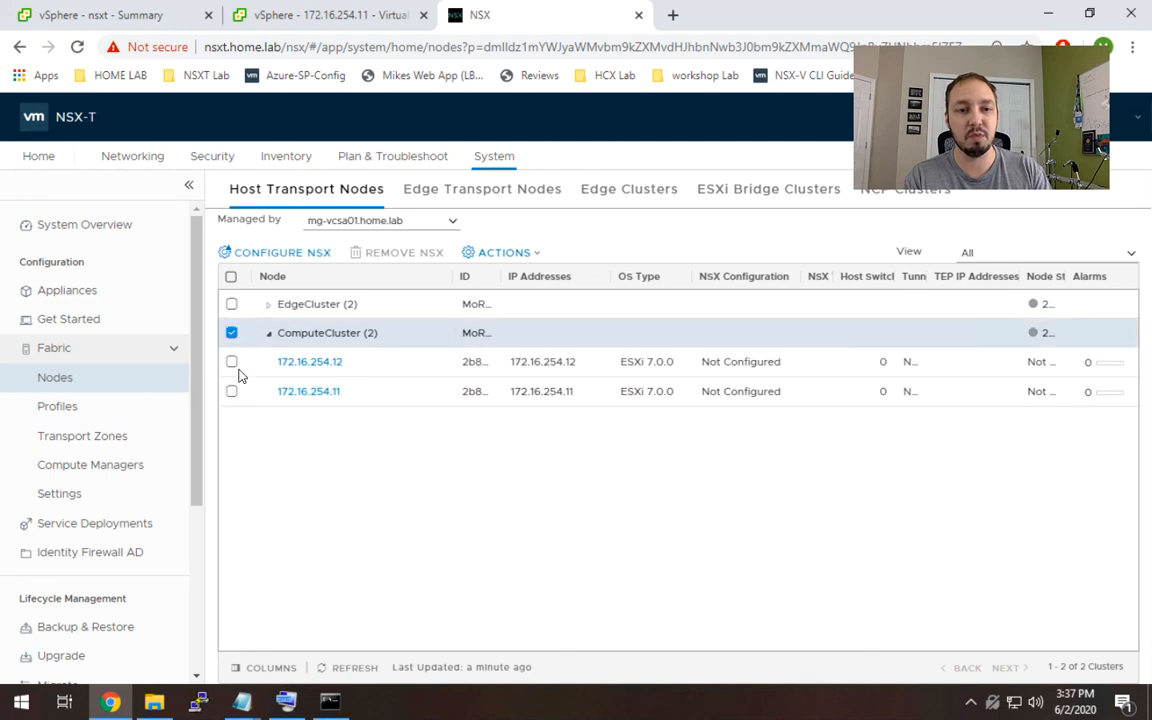
{"action": "left_click", "coordinate": [300, 254]}
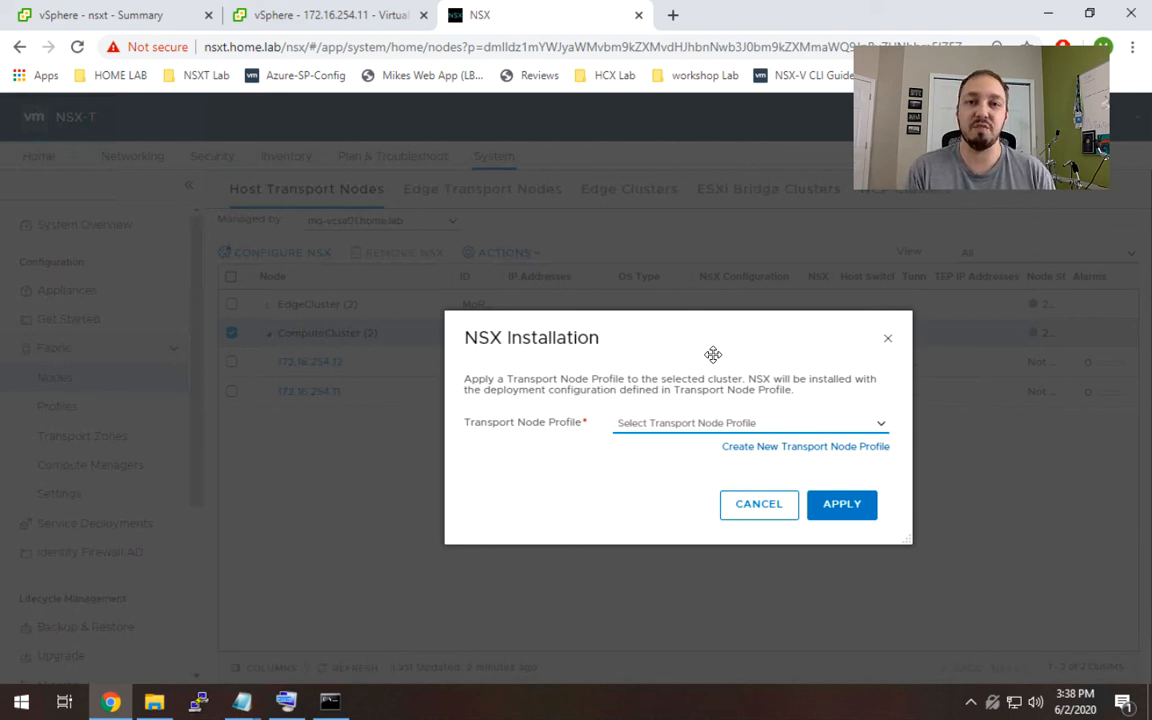
{"action": "left_click", "coordinate": [750, 508]}
Select only host 172.16.254.11 and start configuring NSX on it, keeping the default host details.
{"action": "left_click", "coordinate": [231, 332]}
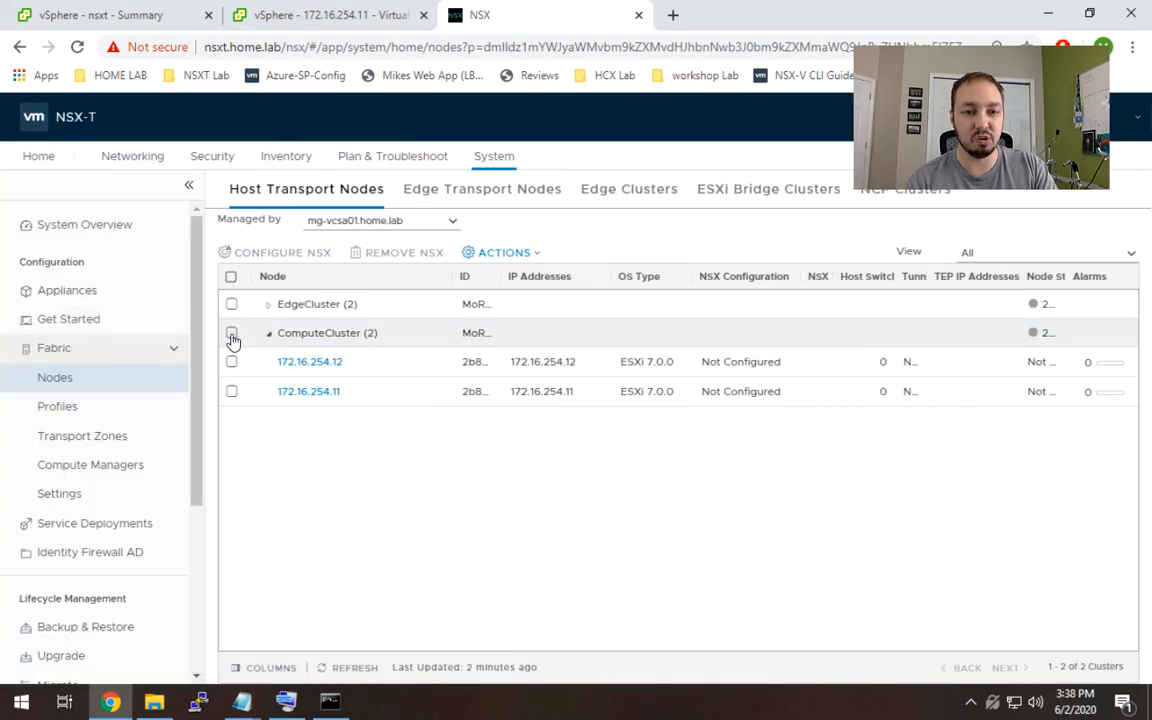
{"action": "left_click", "coordinate": [231, 395]}
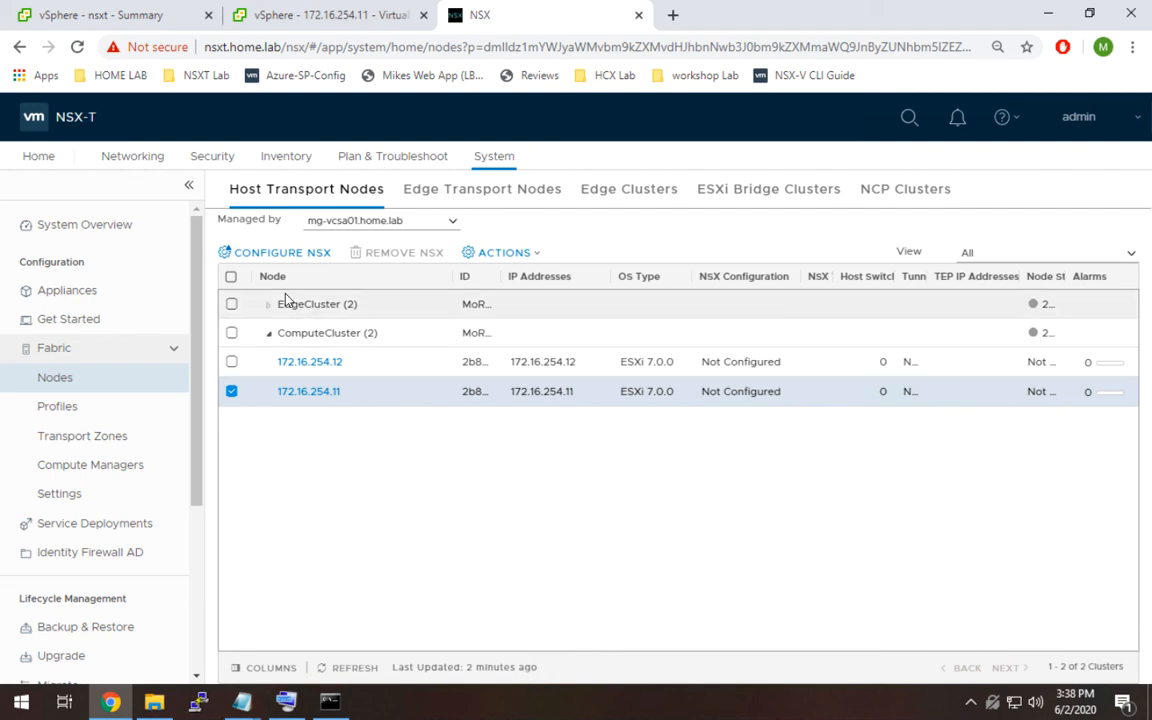
{"action": "left_click", "coordinate": [290, 256]}
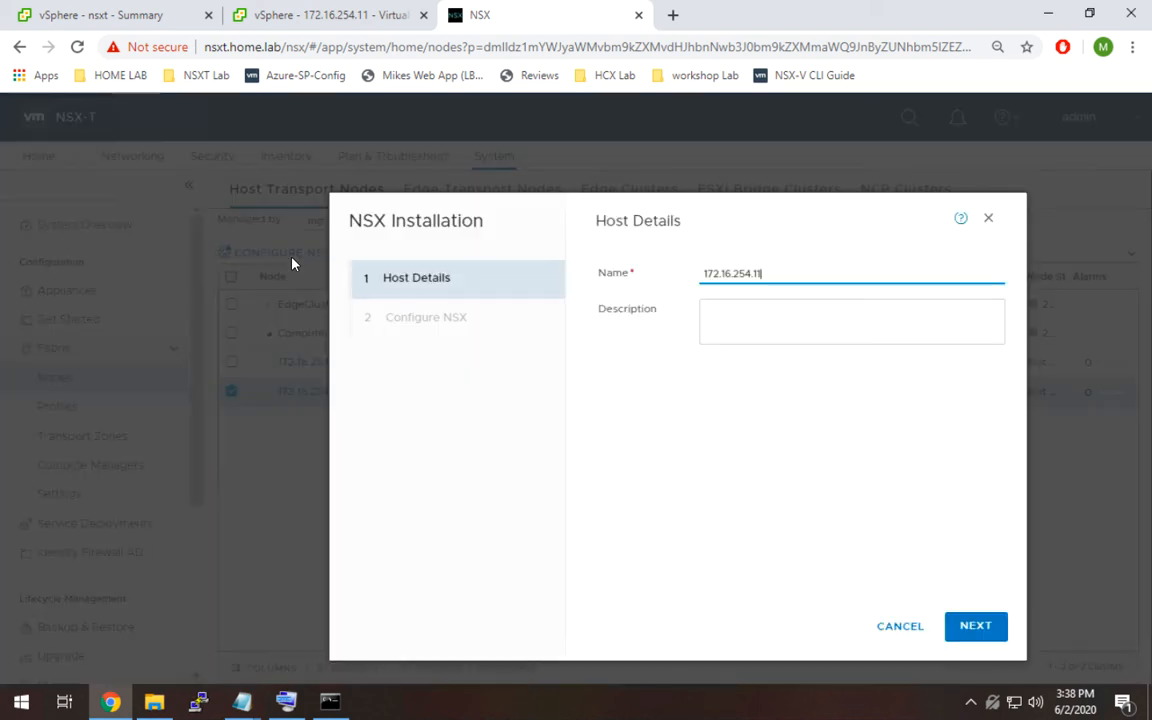
{"action": "left_click", "coordinate": [982, 636]}
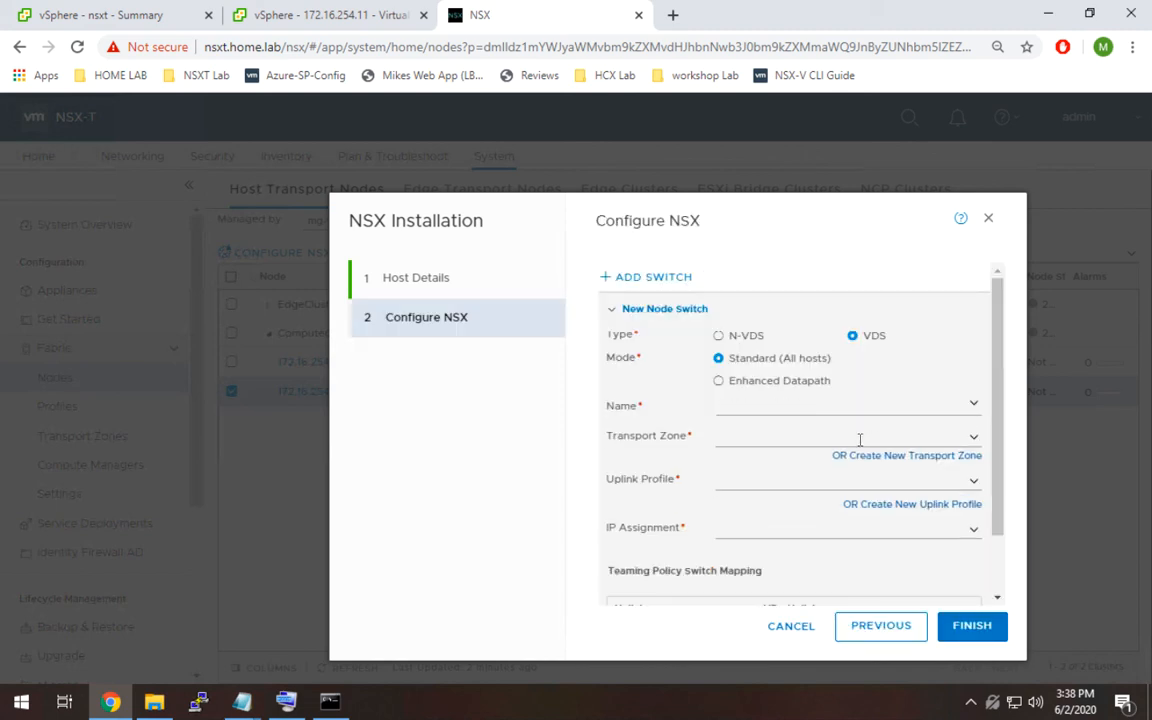
Choose prod-vds as the name of the new VDS node switch.
{"action": "left_click", "coordinate": [613, 311]}
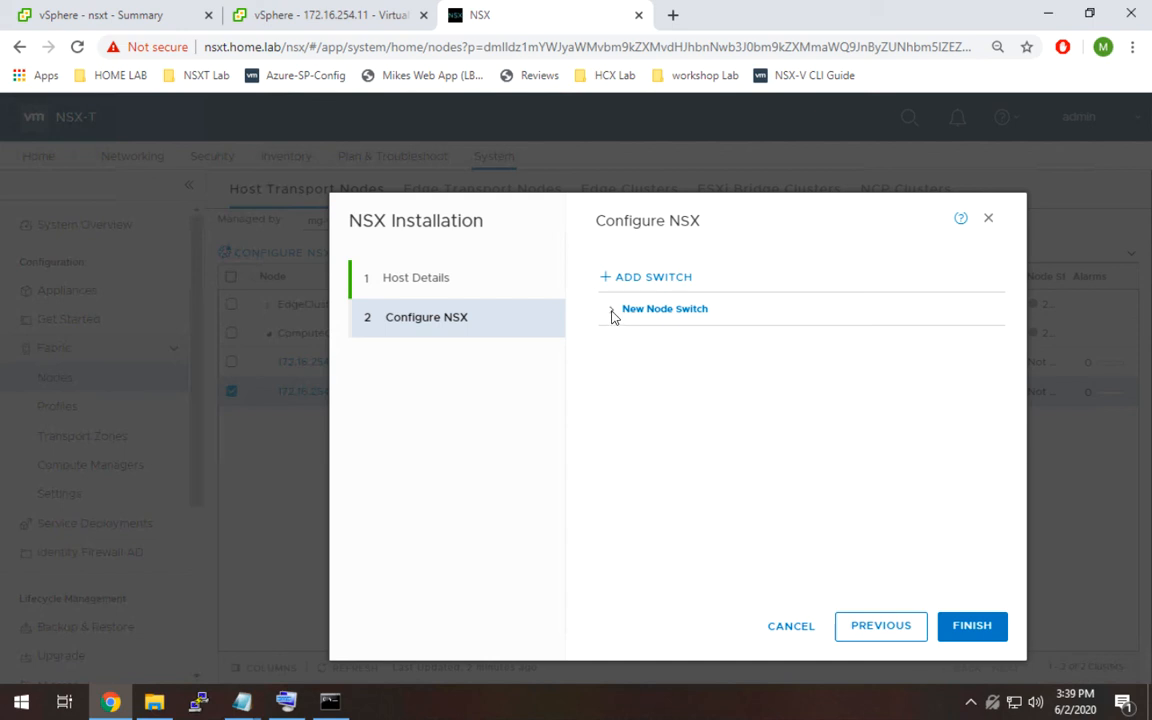
{"action": "left_click", "coordinate": [612, 312]}
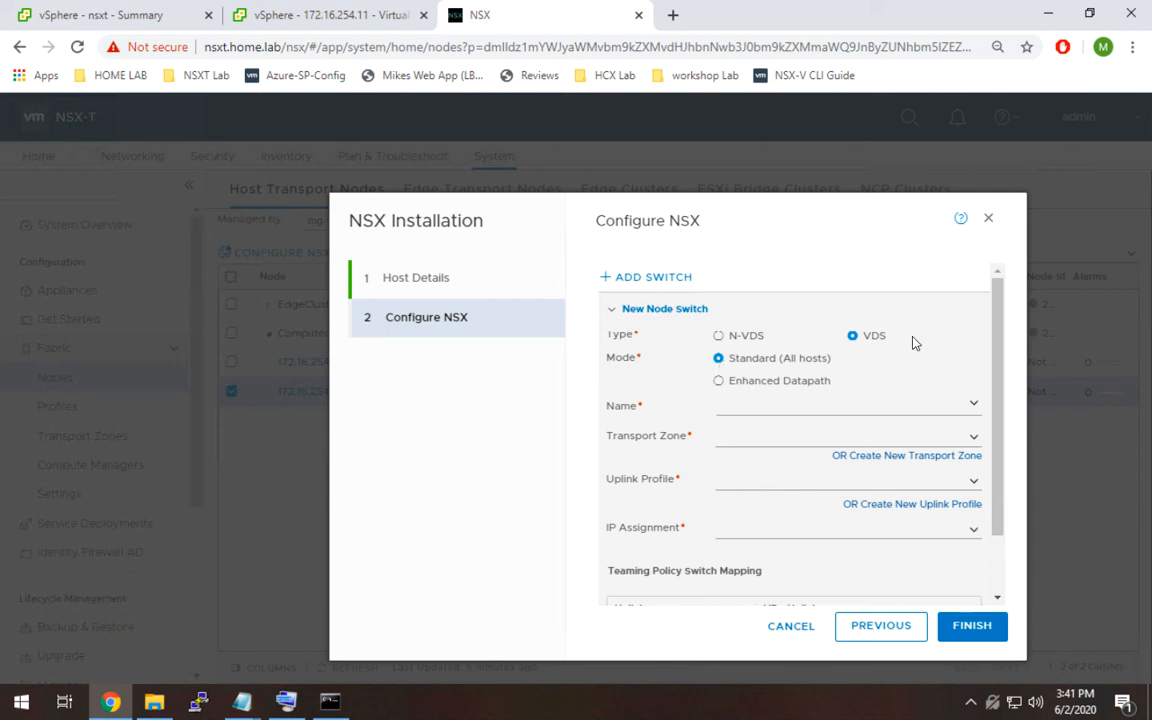
{"action": "scroll", "coordinate": [1003, 424], "scroll_direction": "down", "scroll_amount": 1}
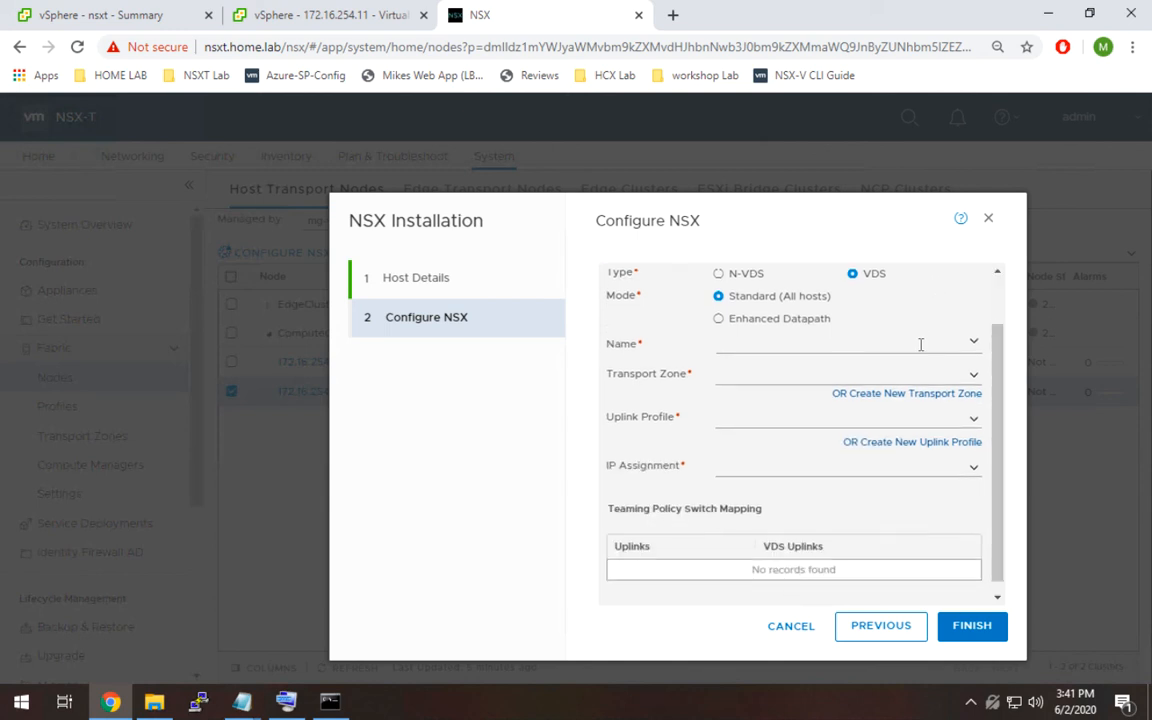
{"action": "left_click", "coordinate": [920, 344]}
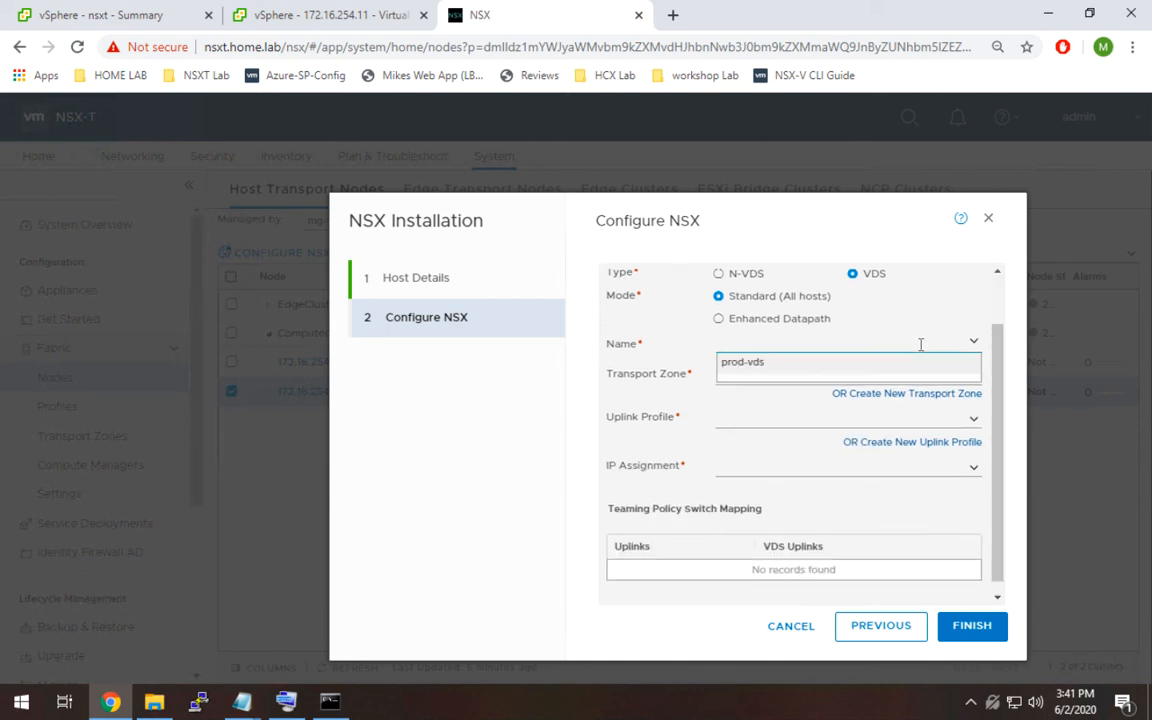
{"action": "left_click", "coordinate": [799, 372]}
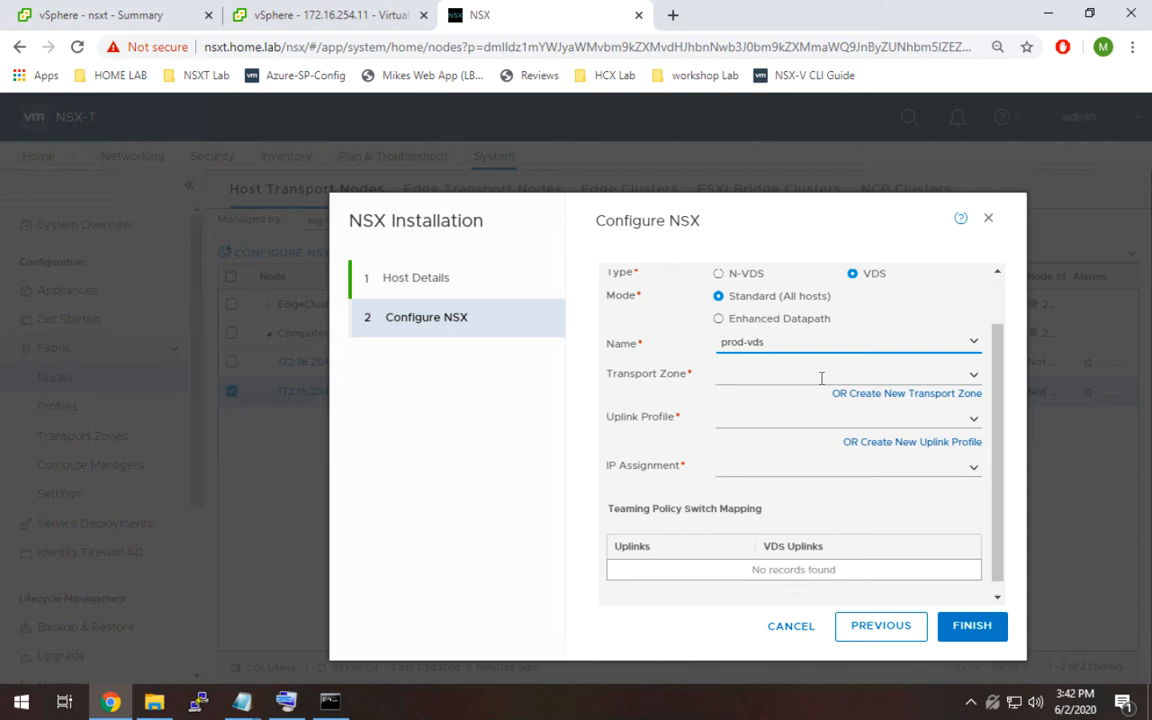
Set the switch's uplink profile to nsx-default-uplink-hostswitch-profile.
{"action": "left_click", "coordinate": [955, 419]}
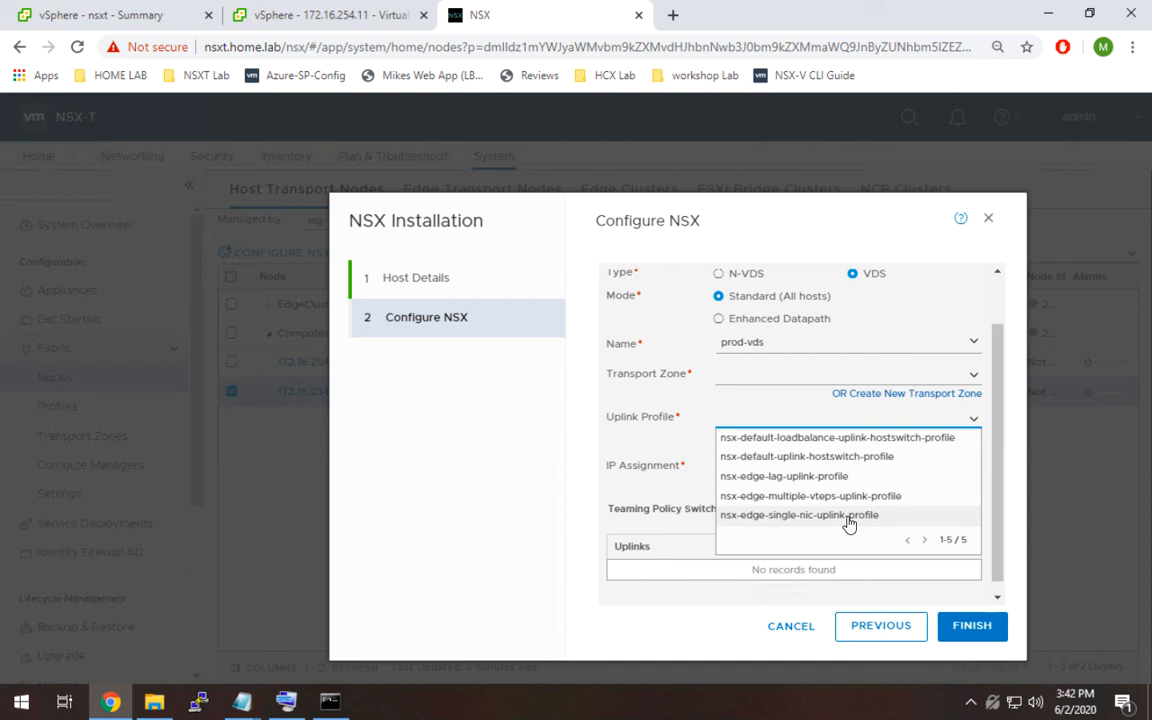
{"action": "left_click", "coordinate": [973, 420]}
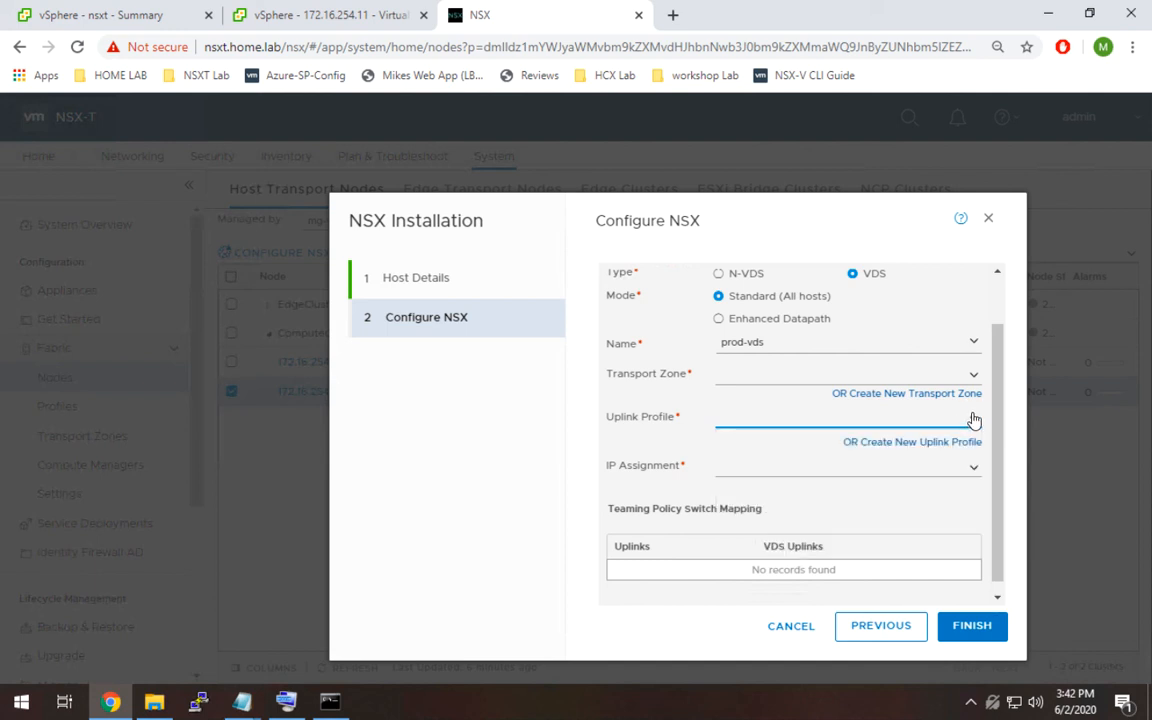
{"action": "left_click_drag", "start_coordinate": [997, 468], "coordinate": [995, 528]}
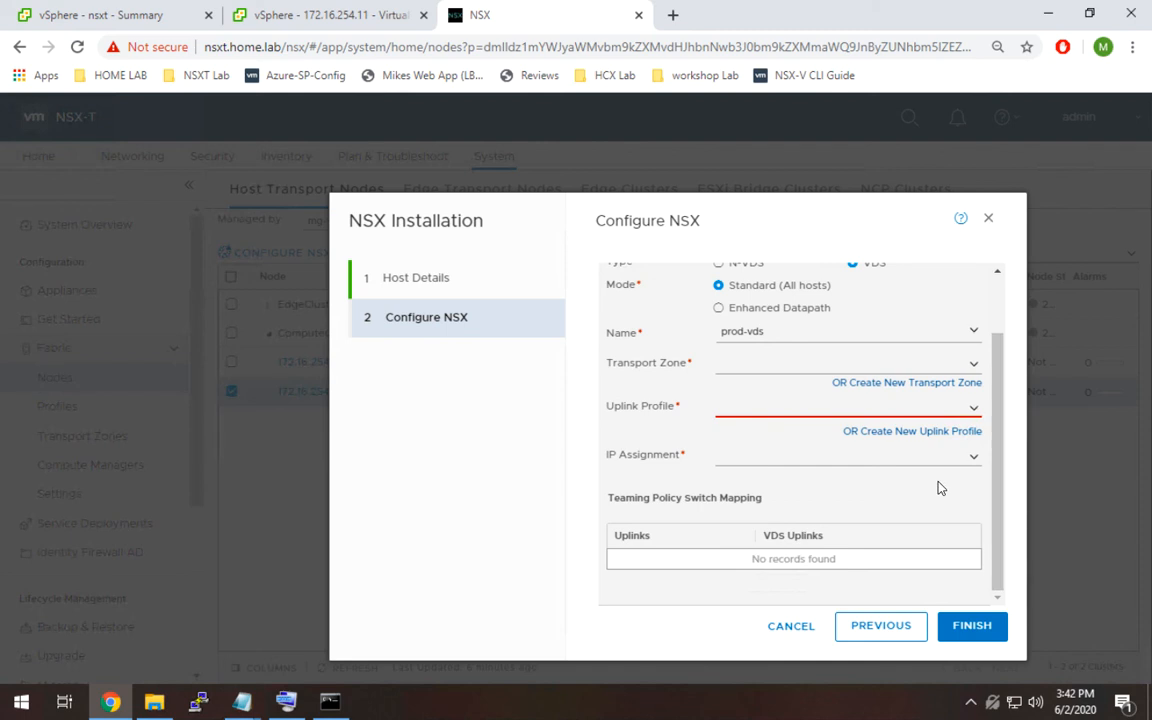
{"action": "left_click", "coordinate": [972, 458]}
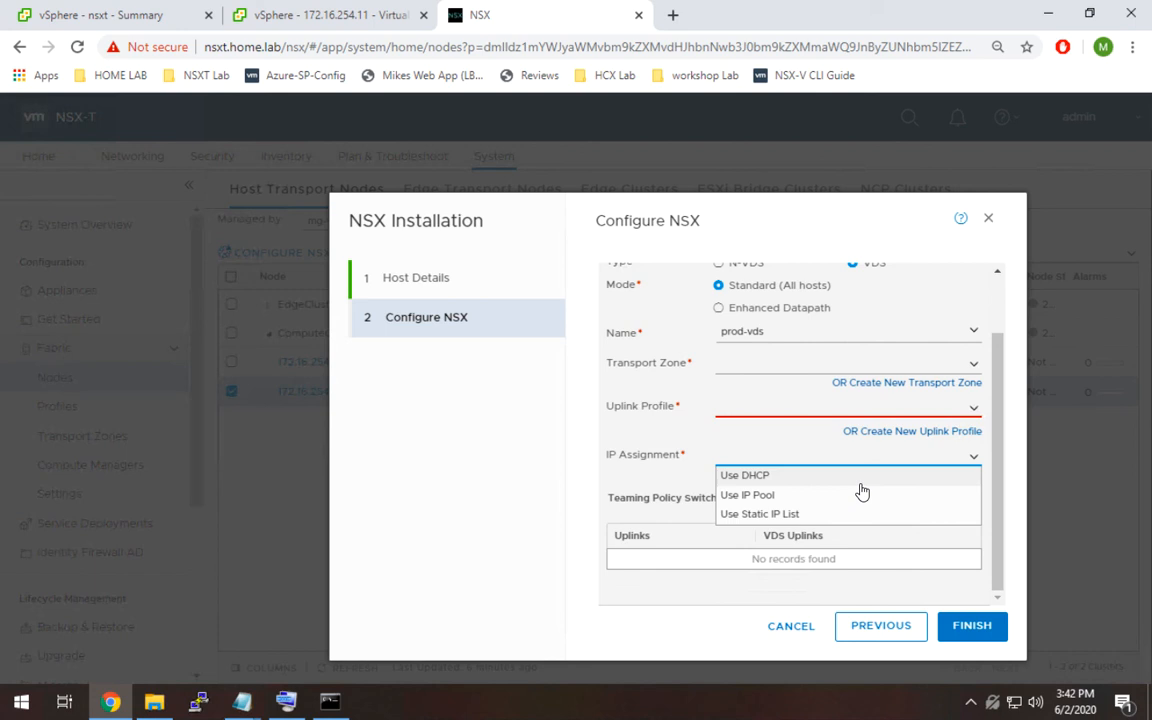
{"action": "left_click", "coordinate": [972, 455]}
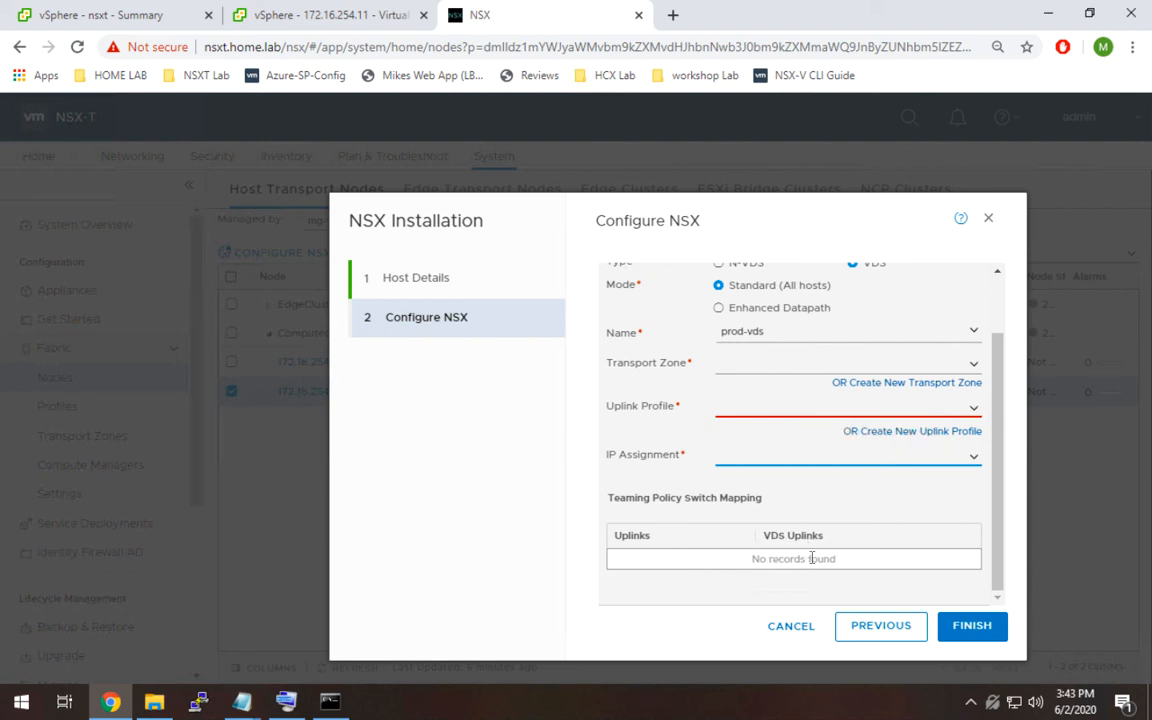
{"action": "left_click", "coordinate": [830, 407]}
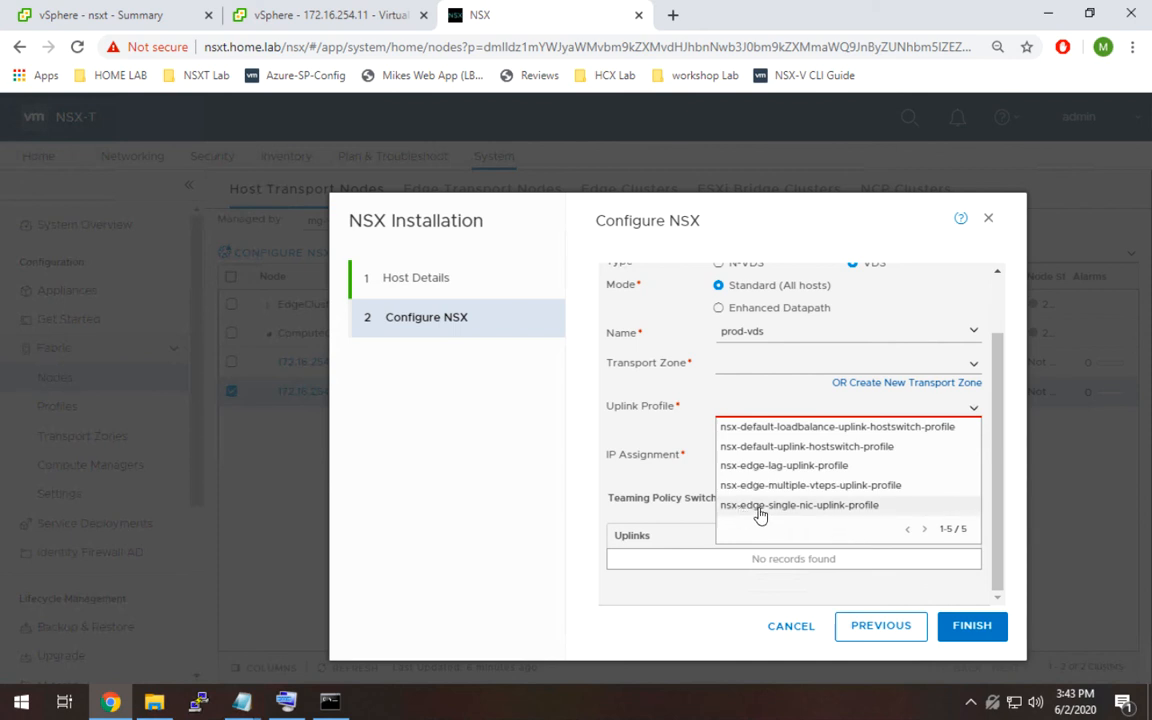
{"action": "left_click", "coordinate": [833, 454]}
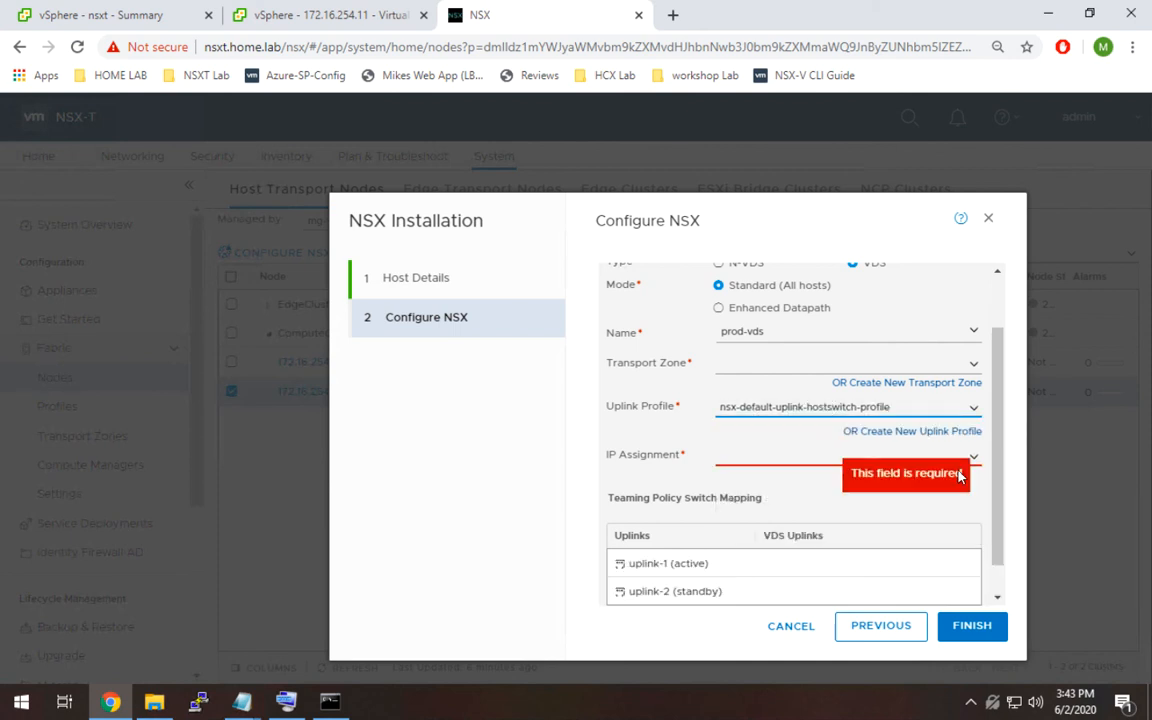
Open the VDS uplink choices for uplink-1 in the teaming policy switch mapping.
{"action": "left_click_drag", "start_coordinate": [998, 501], "coordinate": [997, 544]}
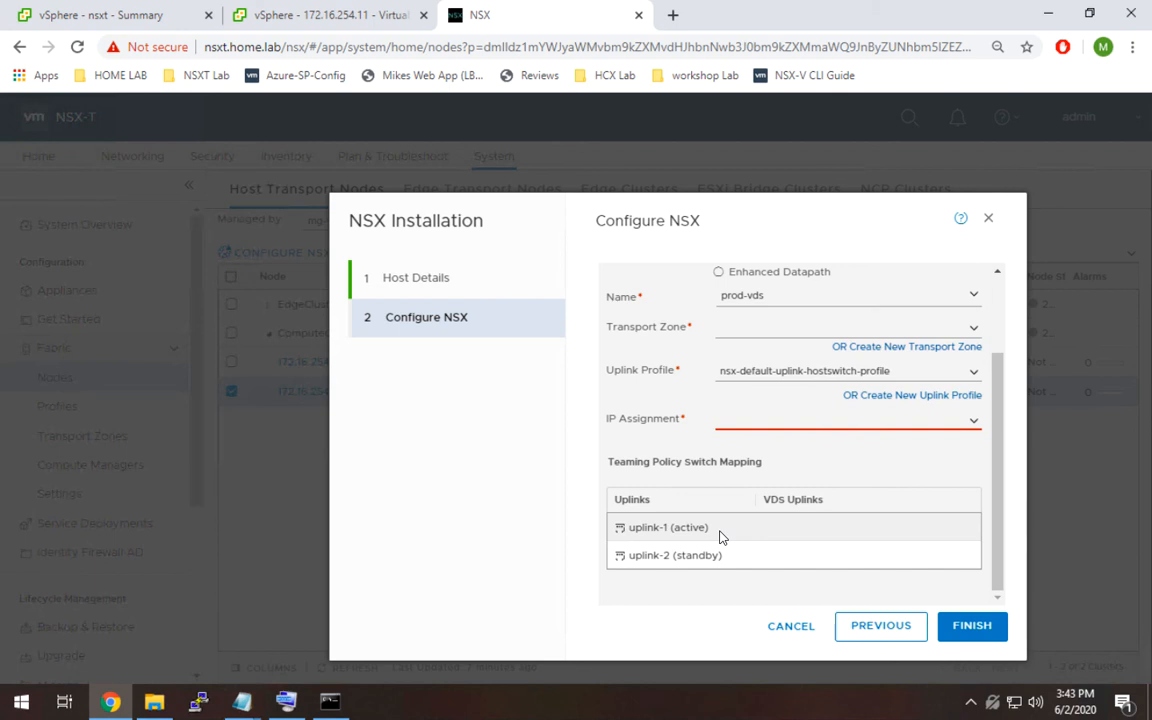
{"action": "left_click", "coordinate": [806, 526]}
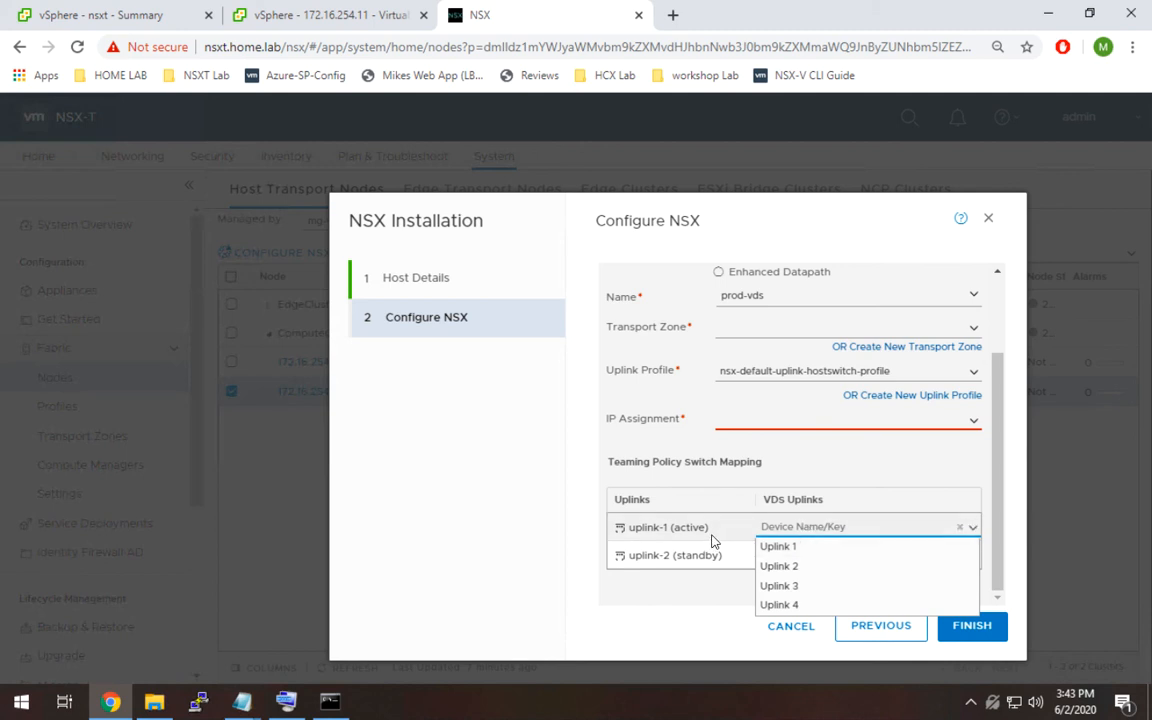
{"action": "left_click", "coordinate": [790, 527]}
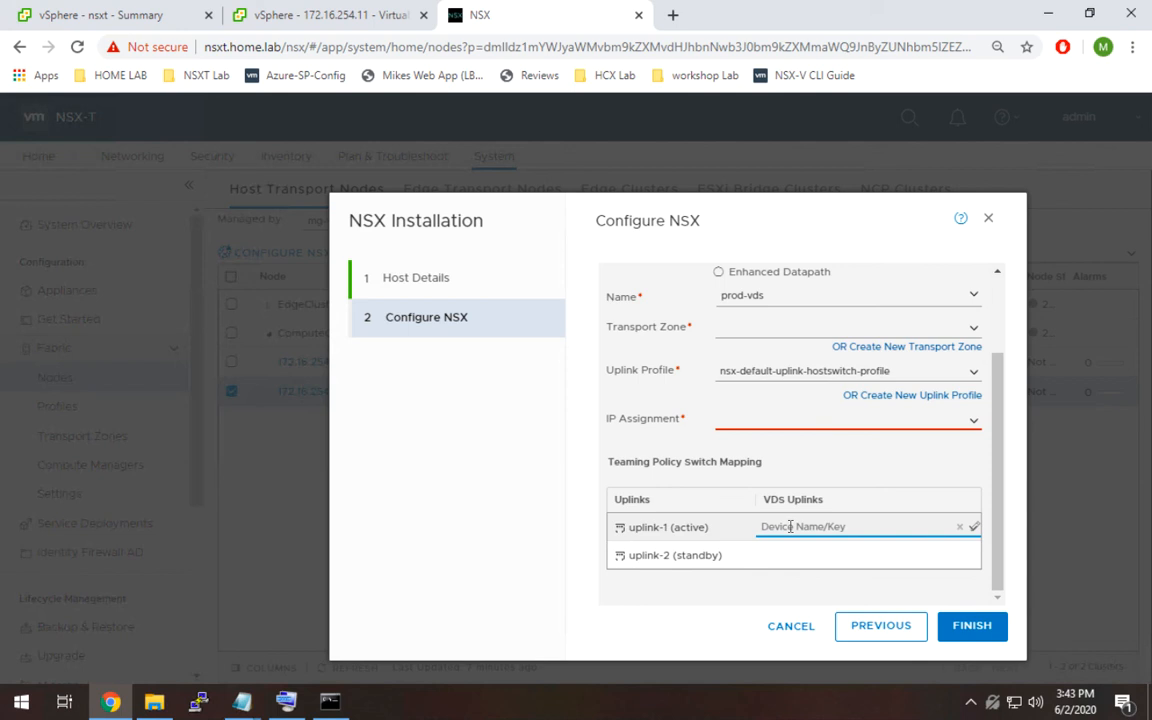
Cancel the NSX installation and open the Transport Zones page.
{"action": "left_click", "coordinate": [789, 632]}
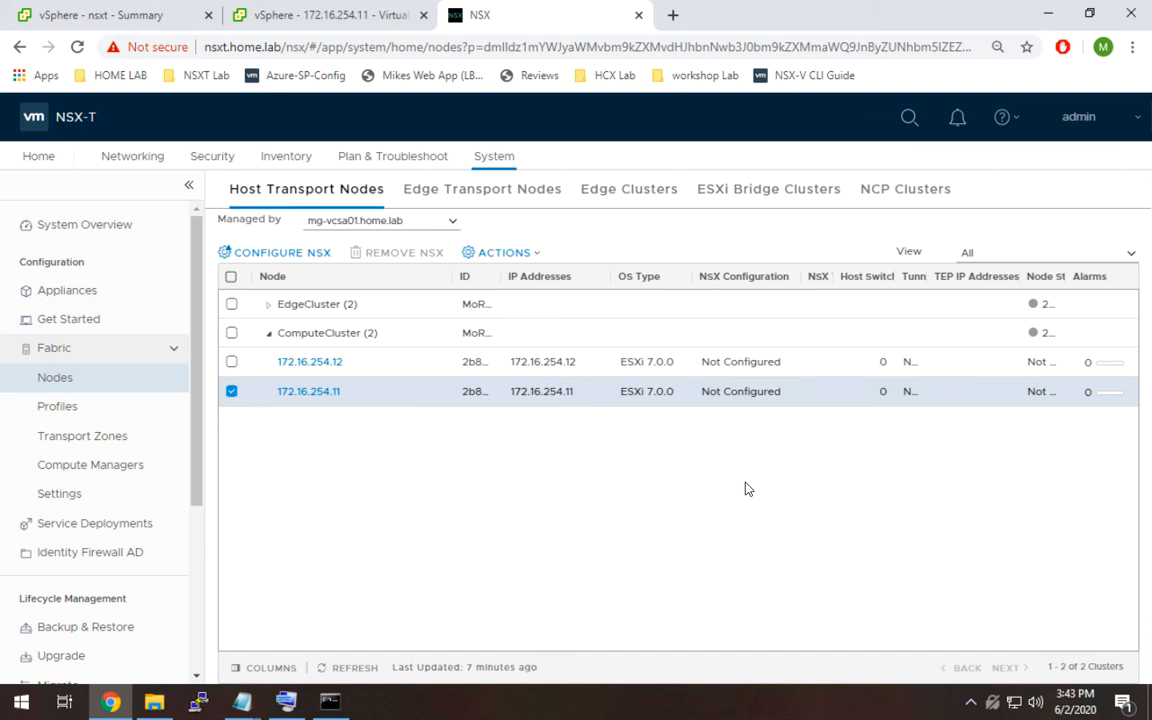
{"action": "left_click", "coordinate": [150, 443]}
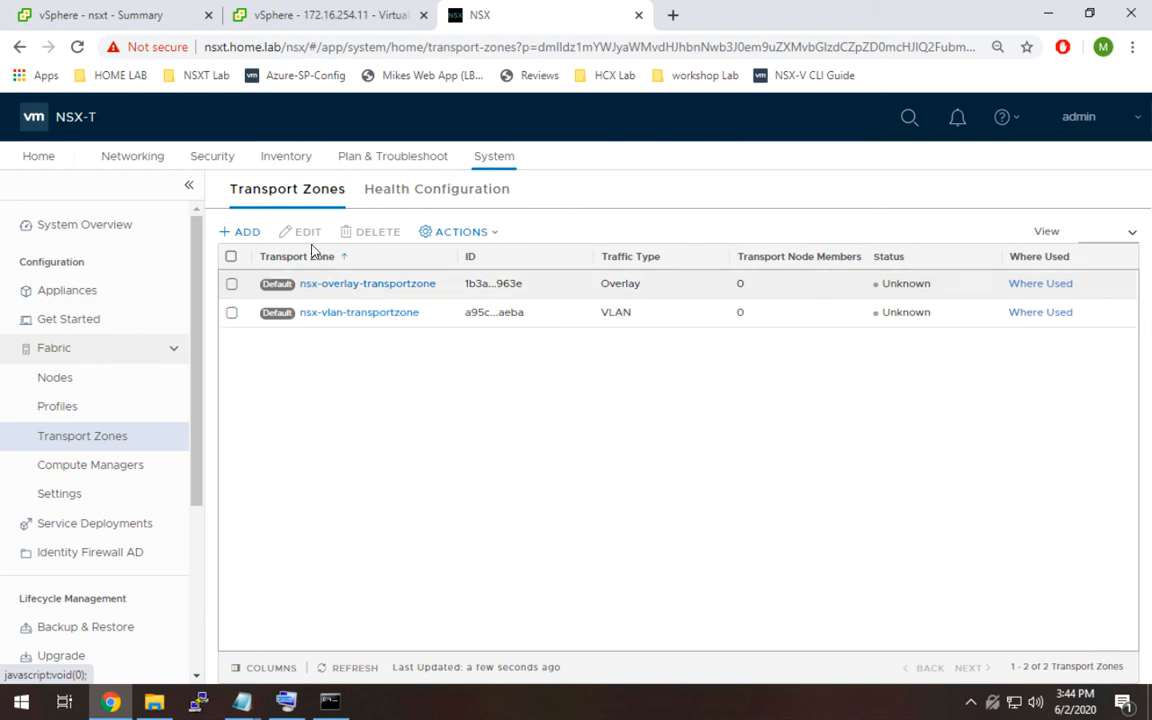
Create an overlay transport zone named mg-overlay-tz with the switch name NSXVDS.
{"action": "left_click", "coordinate": [247, 233]}
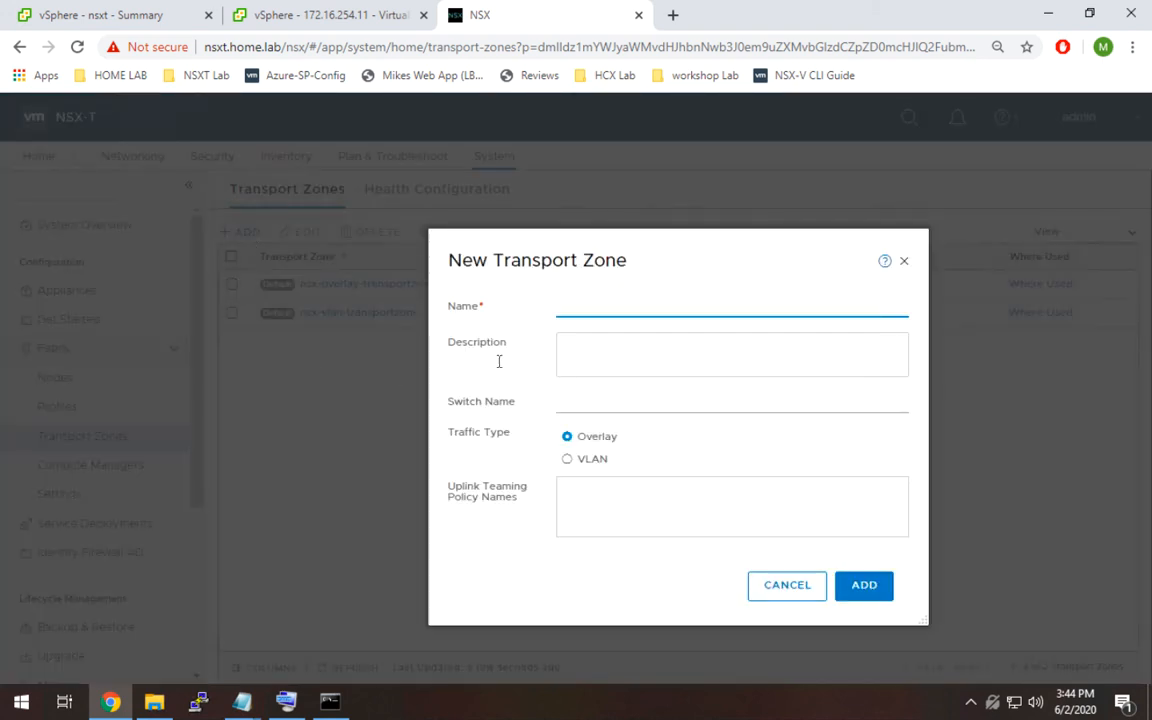
{"action": "type", "text": "mg-overlay-tz"}
{"action": "left_click", "coordinate": [579, 406]}
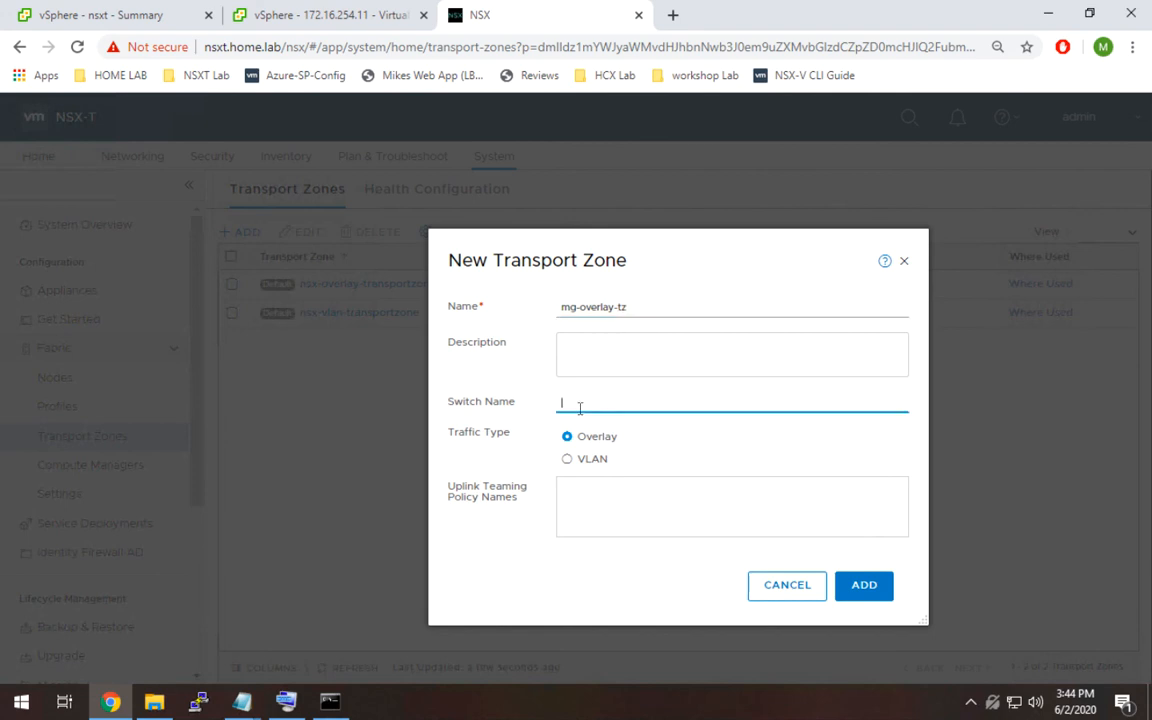
{"action": "type", "text": "NSD"}
{"action": "key", "text": "BackSpace"}
{"action": "type", "text": "XVDS"}
{"action": "left_click", "coordinate": [866, 588]}
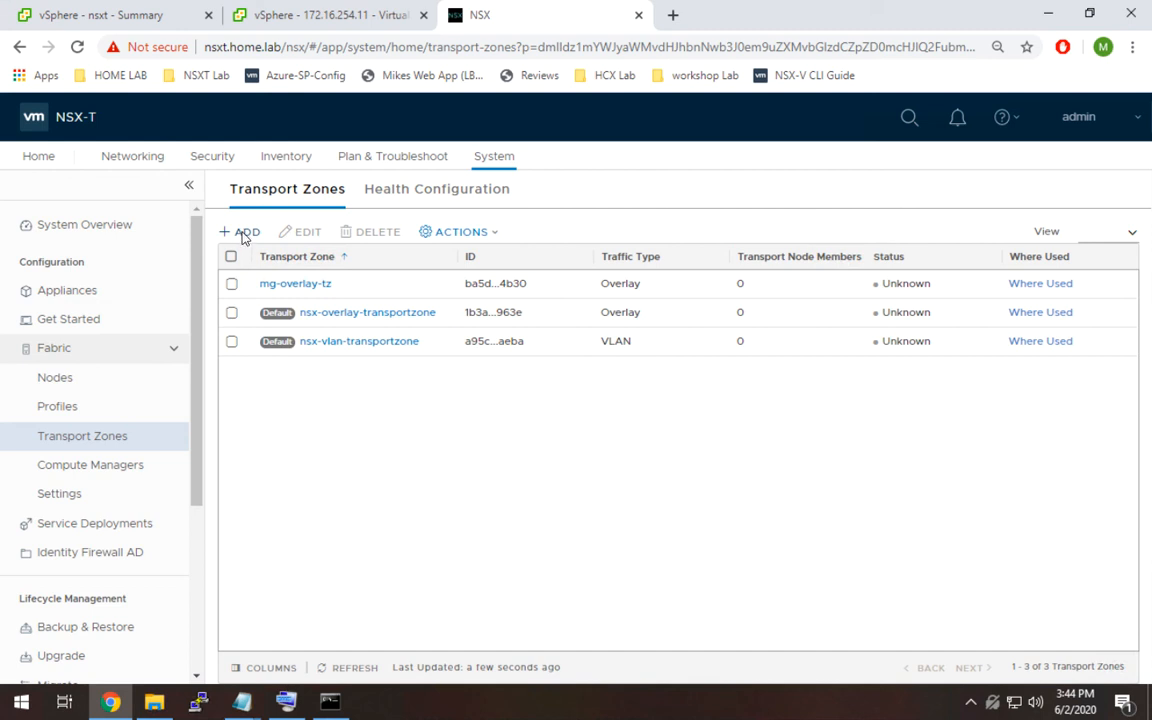
Create a VLAN transport zone named mg-edge-vlan-tz.
{"action": "left_click", "coordinate": [243, 234]}
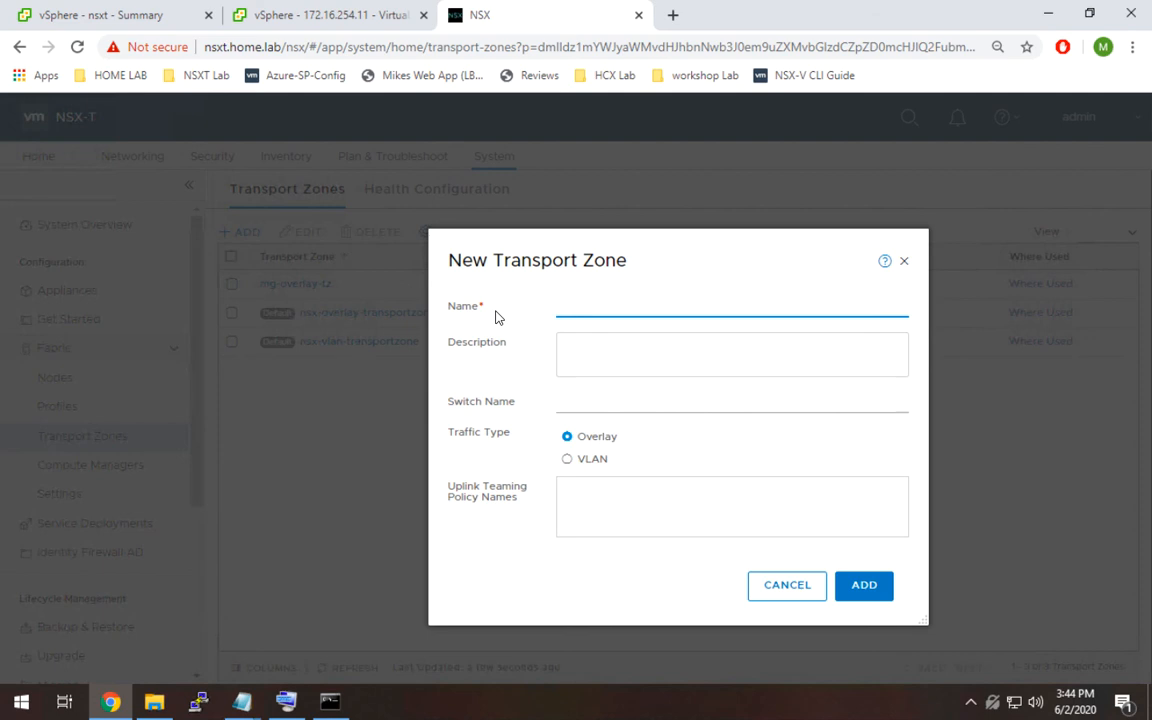
{"action": "type", "text": "mg-edge-vlan-tz"}
{"action": "left_click", "coordinate": [567, 460]}
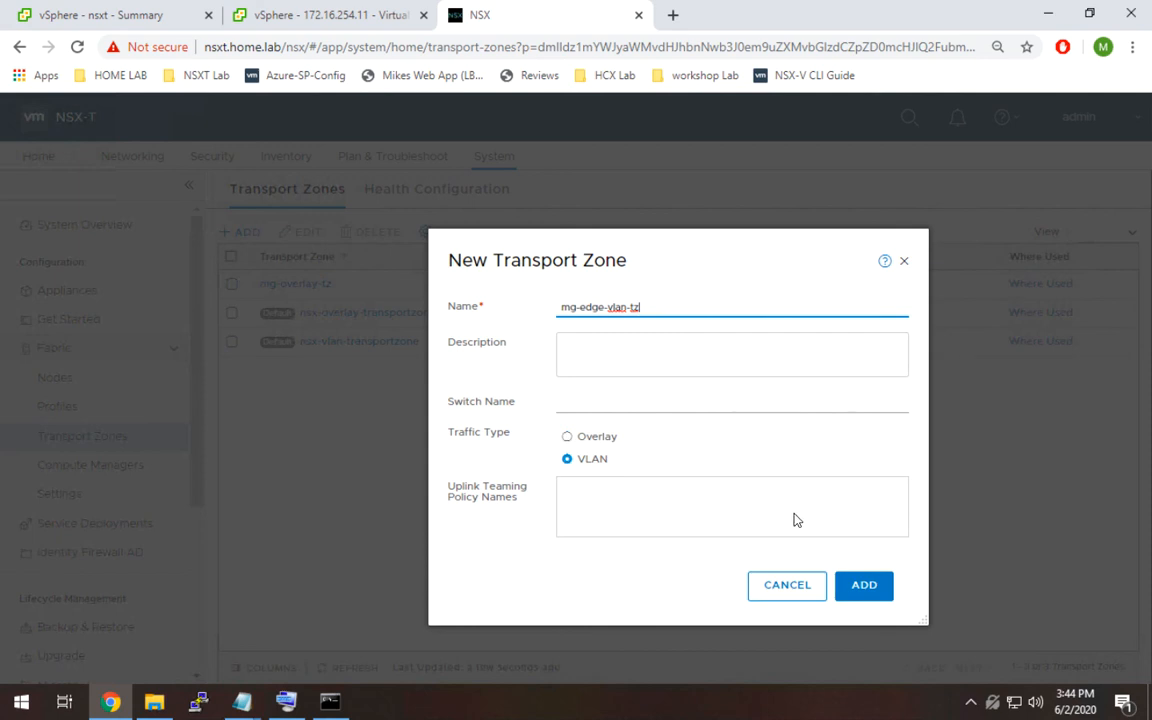
{"action": "left_click", "coordinate": [863, 587]}
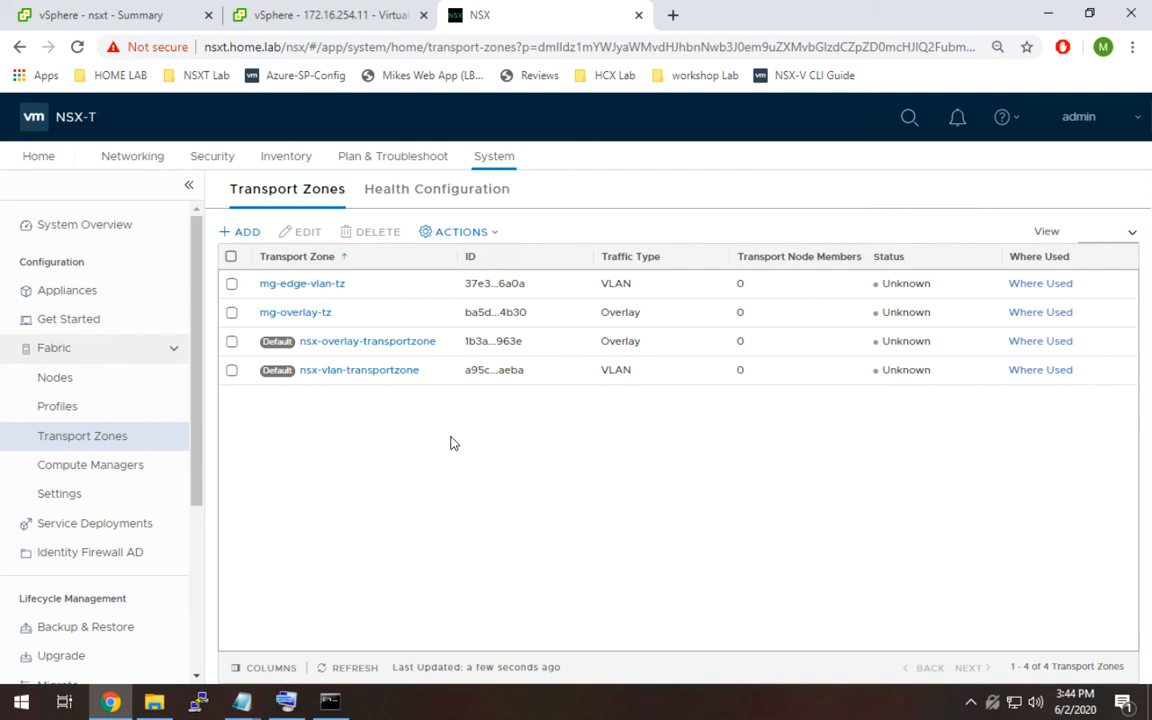
Start a new uplink profile named mg-tn-prof-v19.
{"action": "left_click", "coordinate": [99, 410]}
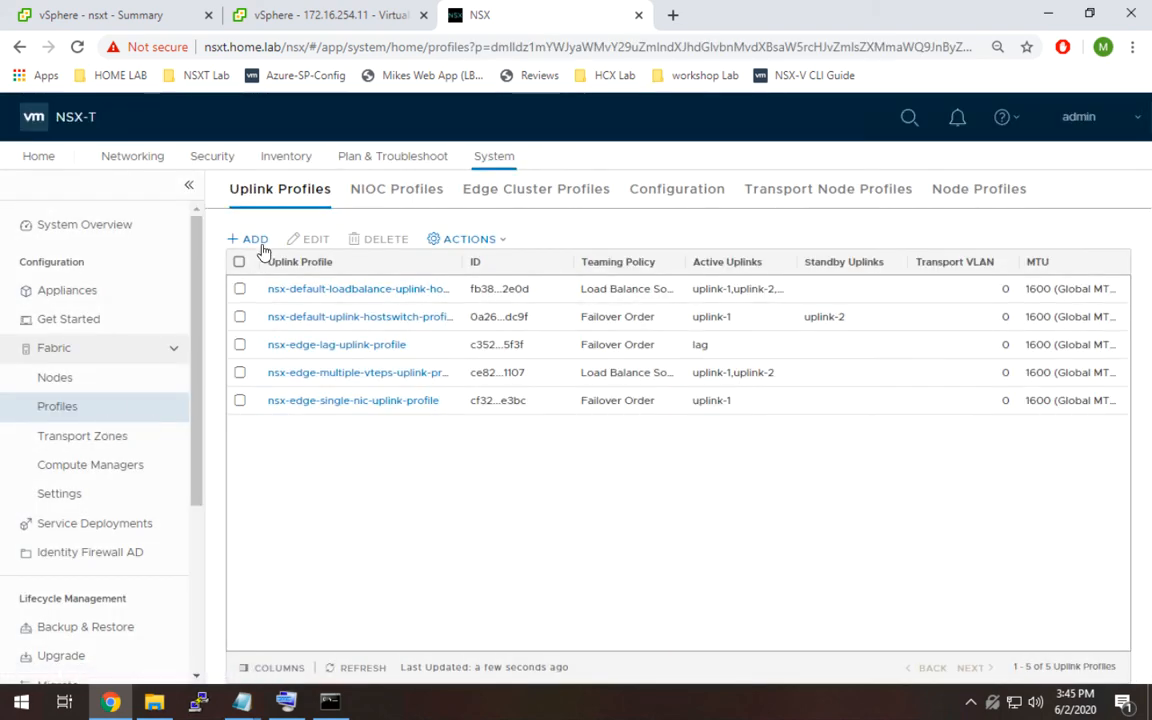
{"action": "left_click", "coordinate": [255, 240]}
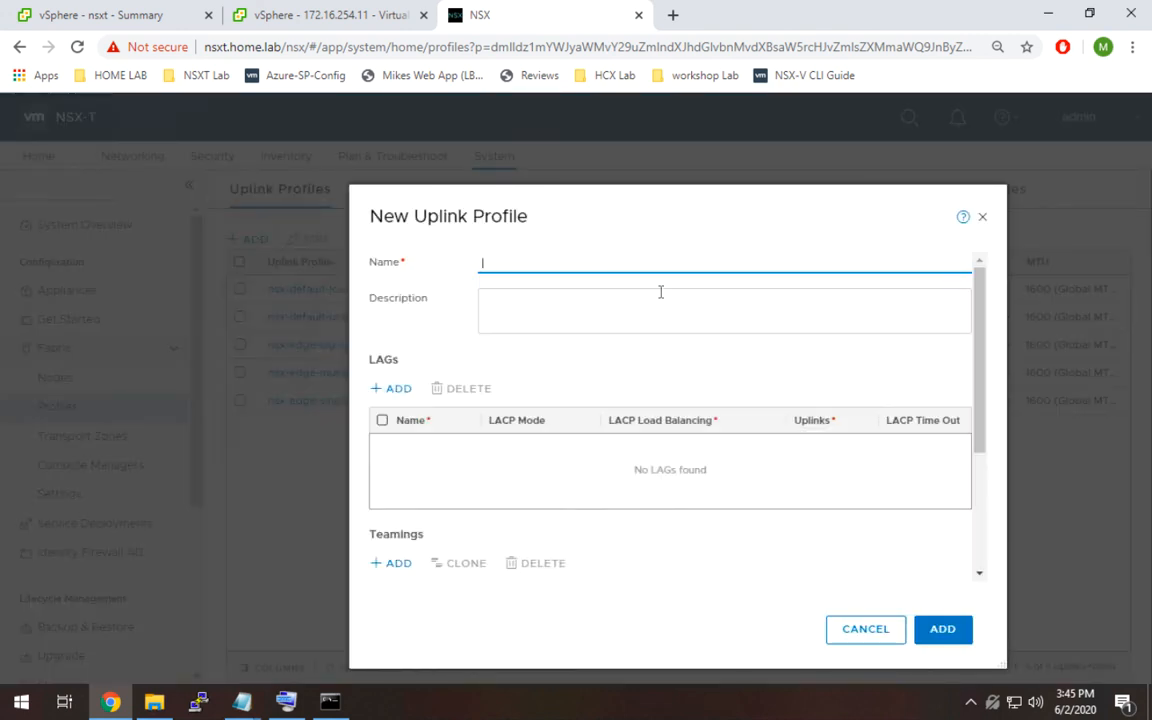
{"action": "type", "text": "mg-tn-prof-v19-"}
{"action": "key", "text": "BackSpace"}
Set the profile's default teaming policy to Load Balance Source.
{"action": "left_click", "coordinate": [980, 375]}
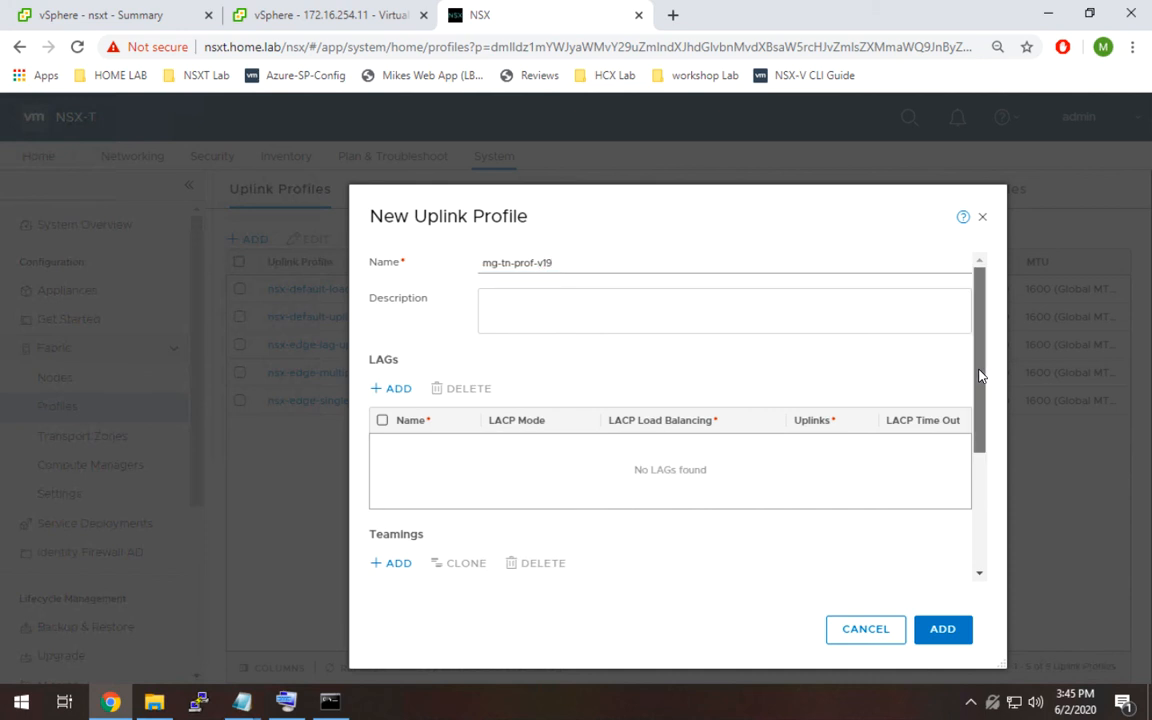
{"action": "left_click_drag", "start_coordinate": [980, 375], "coordinate": [980, 494]}
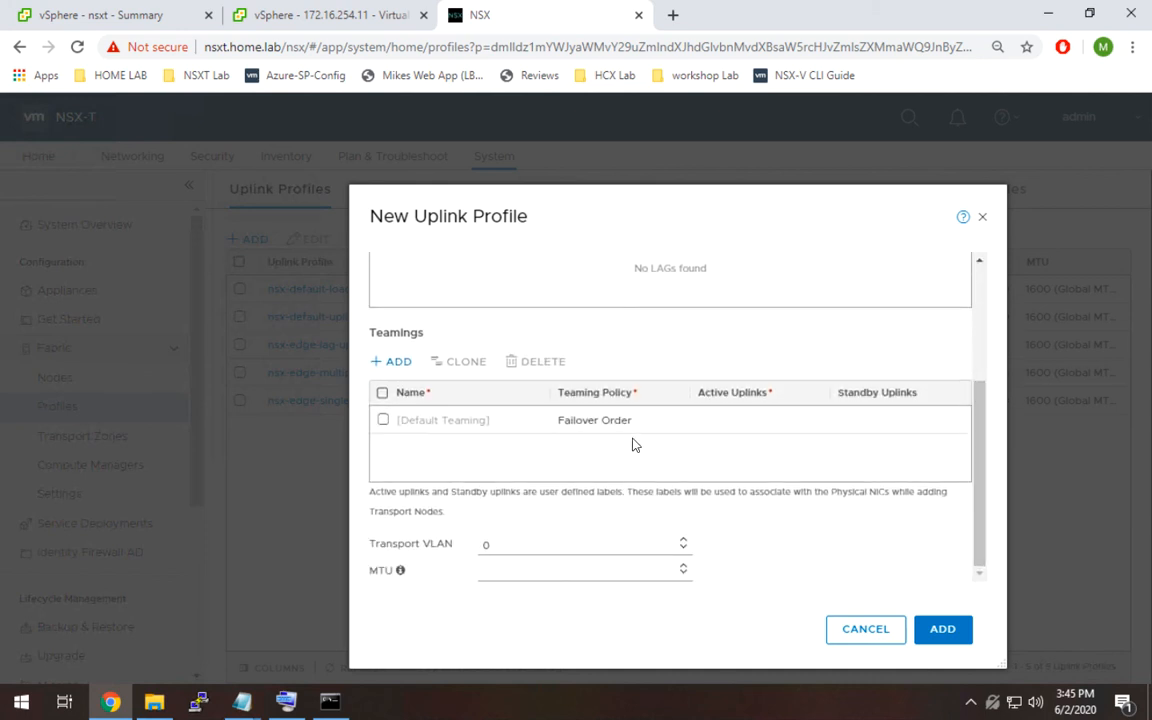
{"action": "scroll", "coordinate": [481, 432], "scroll_direction": "up", "scroll_amount": 3}
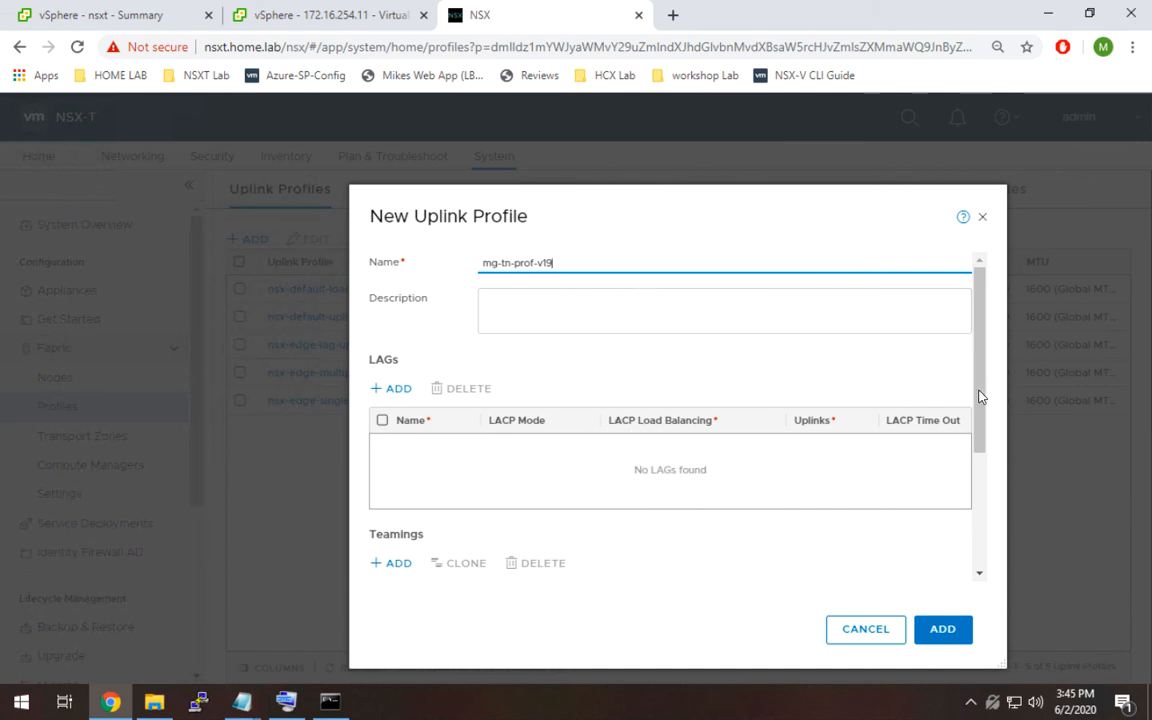
{"action": "left_click_drag", "start_coordinate": [980, 396], "coordinate": [980, 505]}
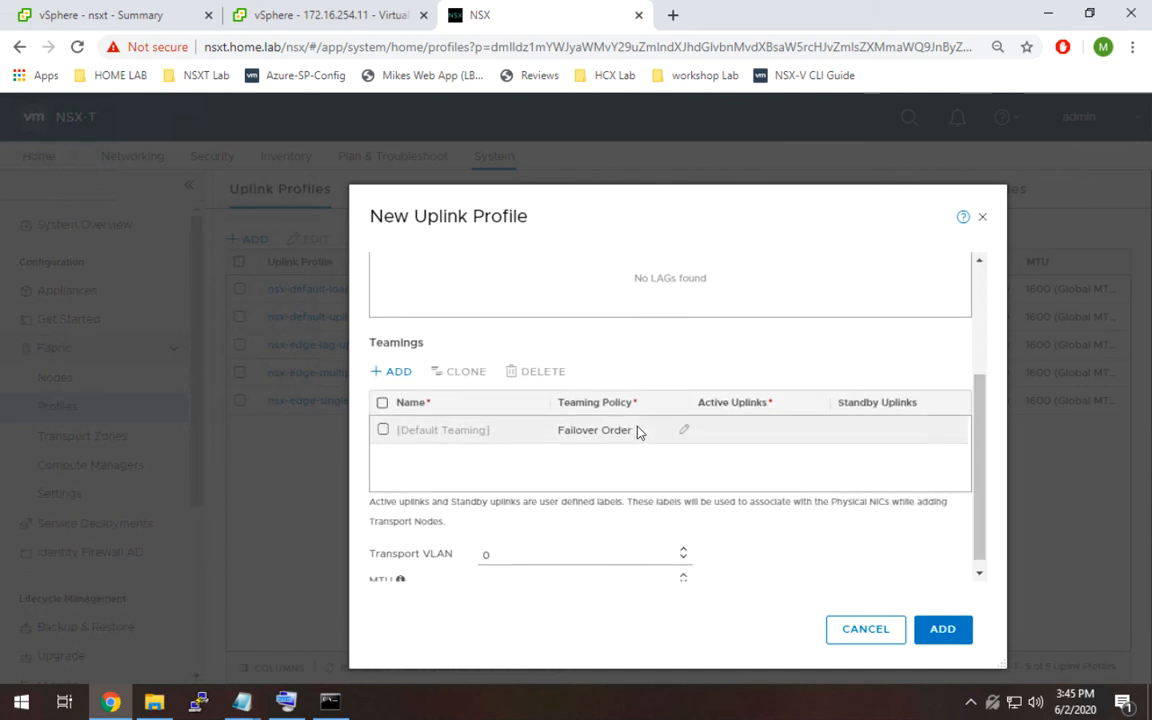
{"action": "left_click", "coordinate": [681, 437]}
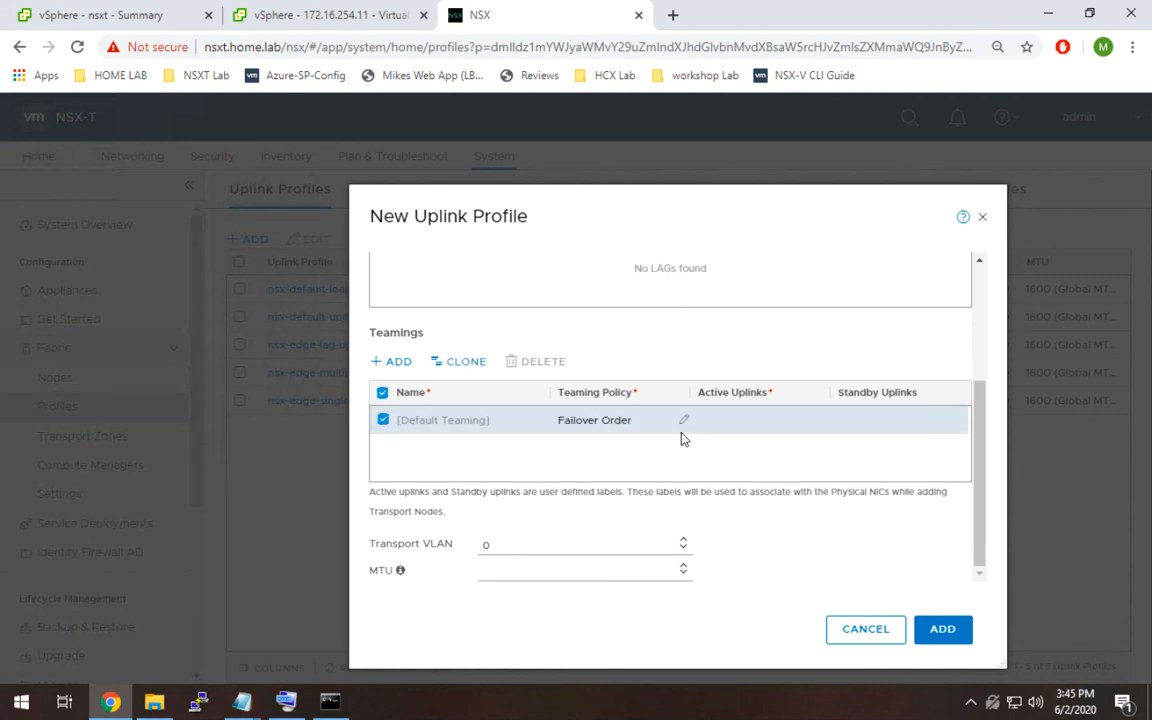
{"action": "left_click", "coordinate": [620, 420]}
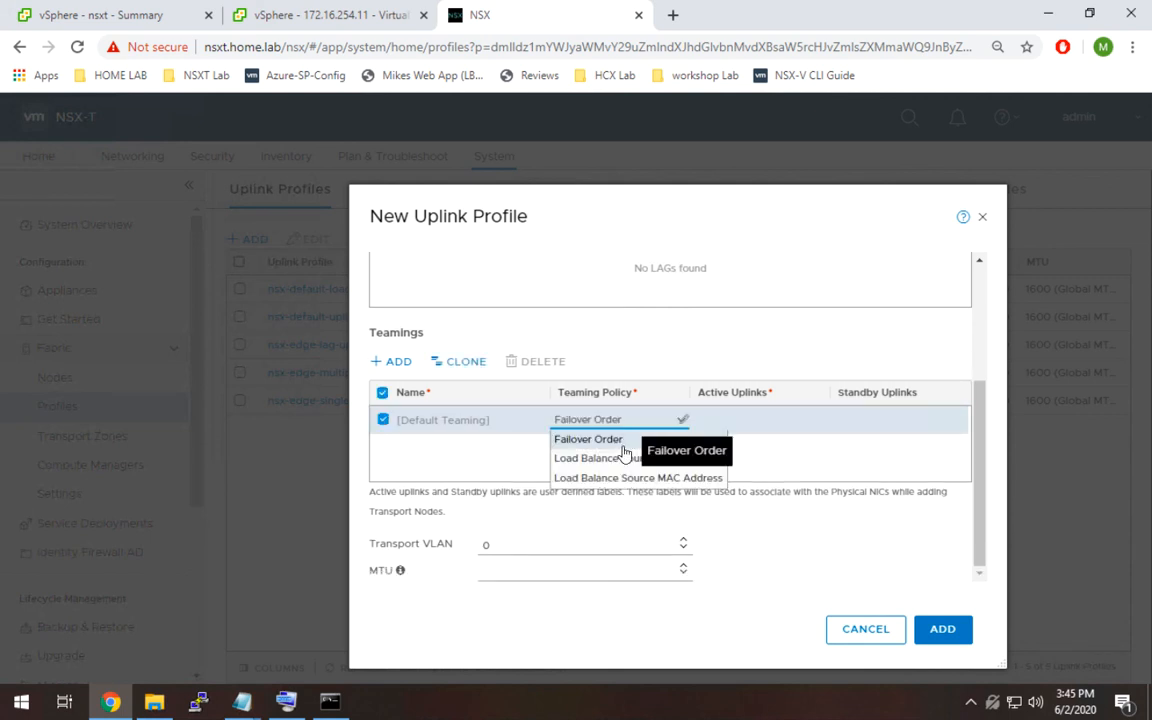
{"action": "left_click", "coordinate": [632, 459]}
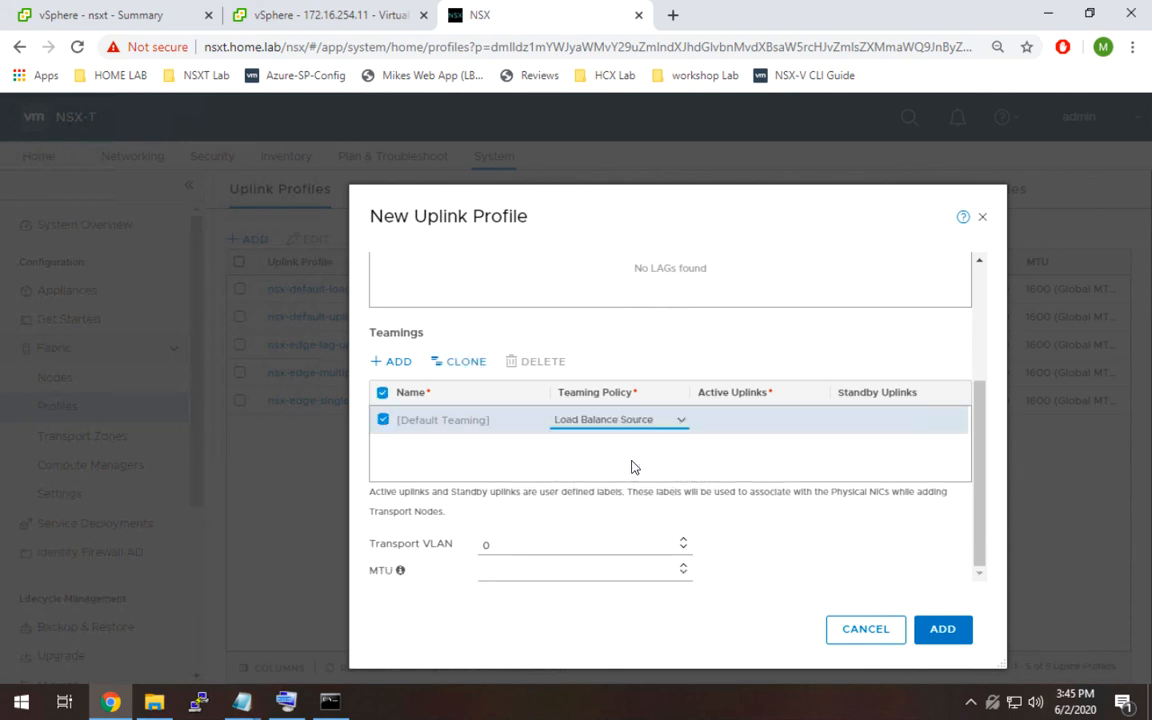
Try entering uplink-1 as the default teaming's active uplink.
{"action": "left_click", "coordinate": [724, 426]}
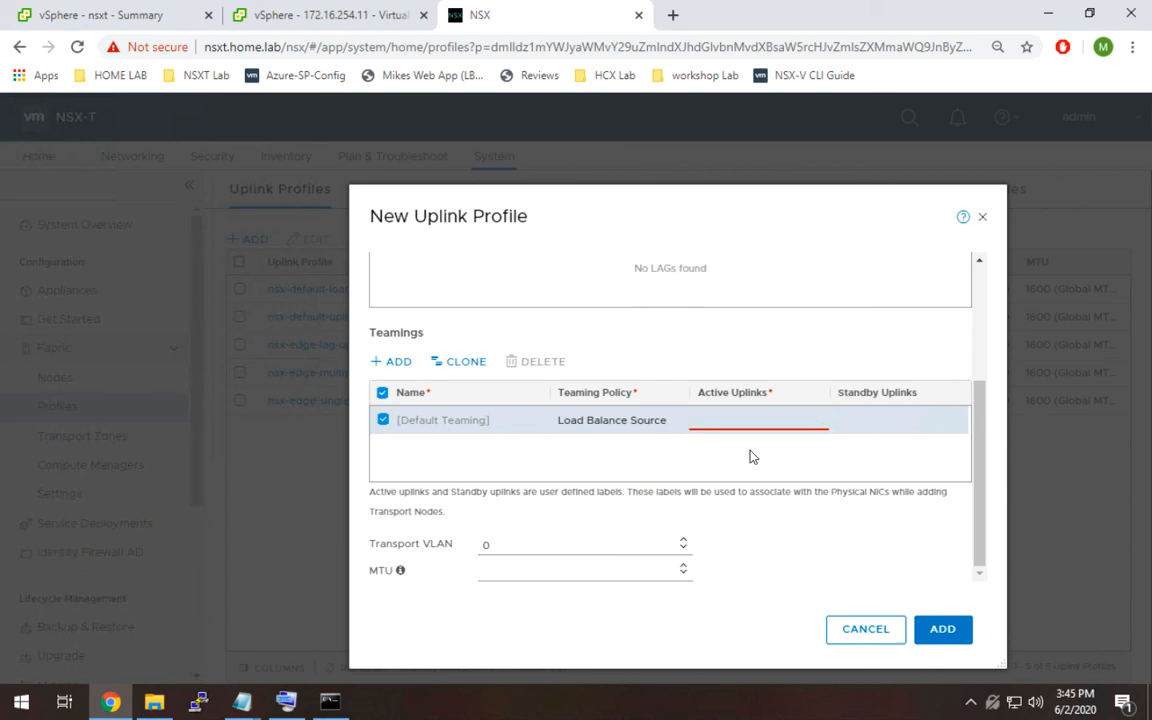
{"action": "type", "text": "m1,m2,m3"}
{"action": "left_click_drag", "start_coordinate": [746, 420], "coordinate": [676, 420]}
{"action": "type", "text": "u"}
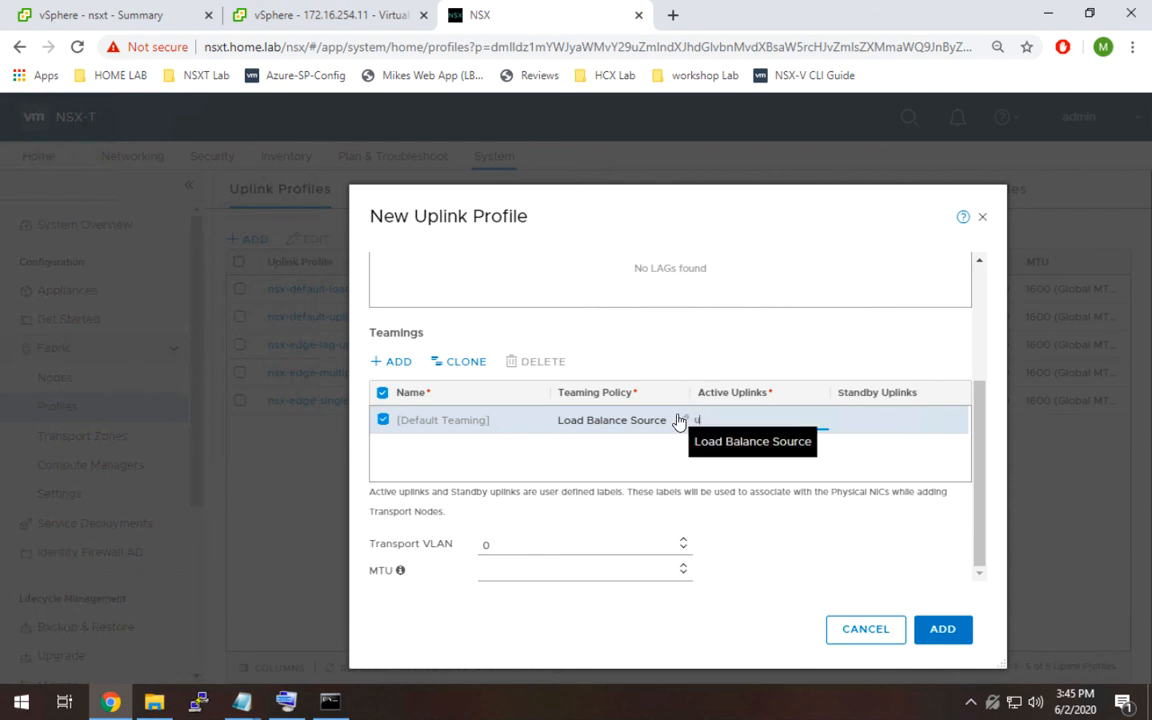
{"action": "type", "text": "plink-1"}
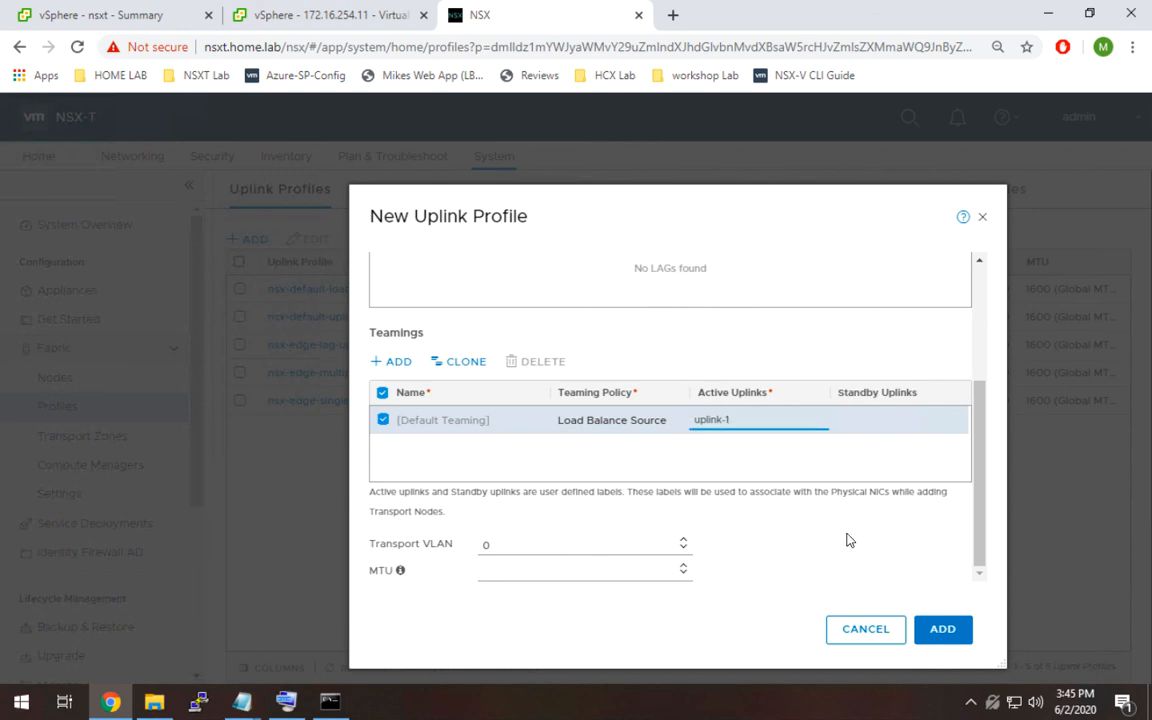
{"action": "left_click", "coordinate": [902, 419]}
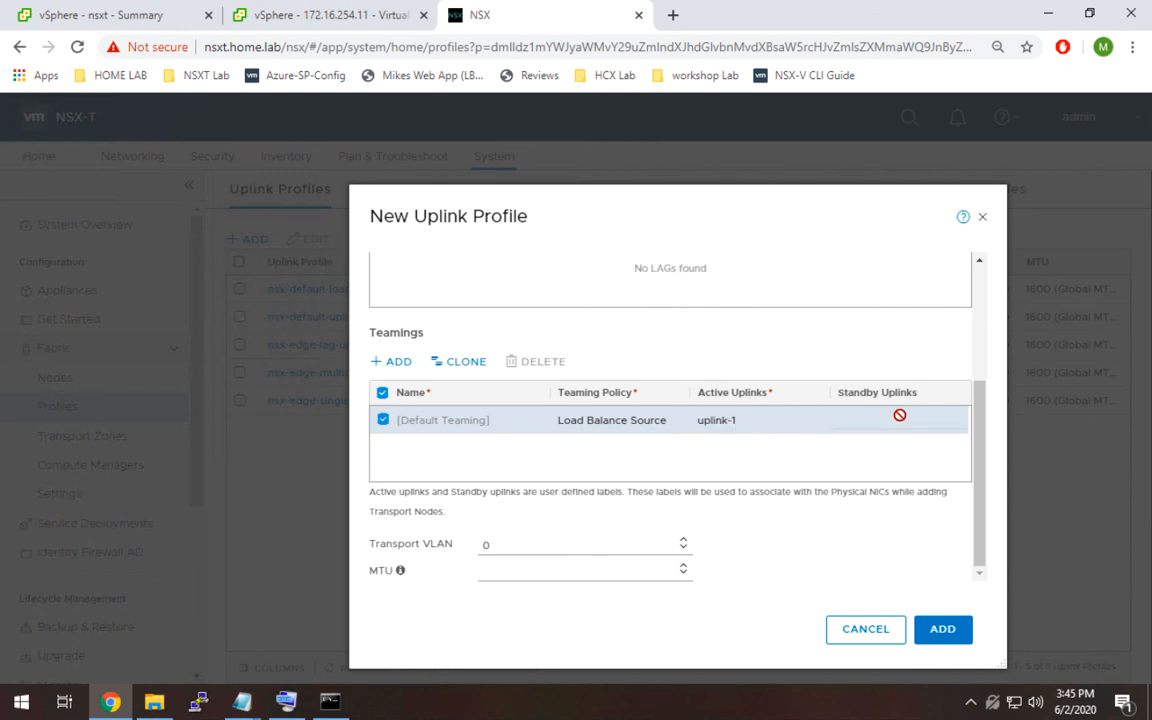
Set the default teaming's active uplinks to m1,m2,m3,m4.
{"action": "left_click", "coordinate": [738, 420]}
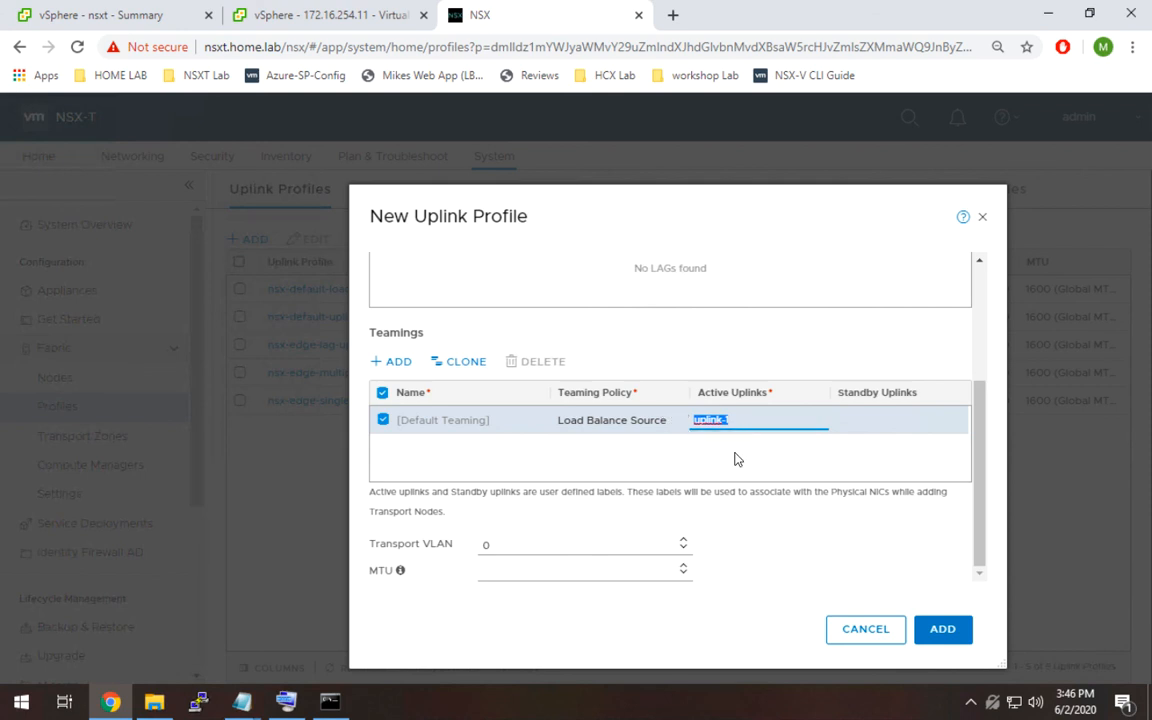
{"action": "type", "text": "m1,m2,m3,m4"}
{"action": "left_click", "coordinate": [735, 459]}
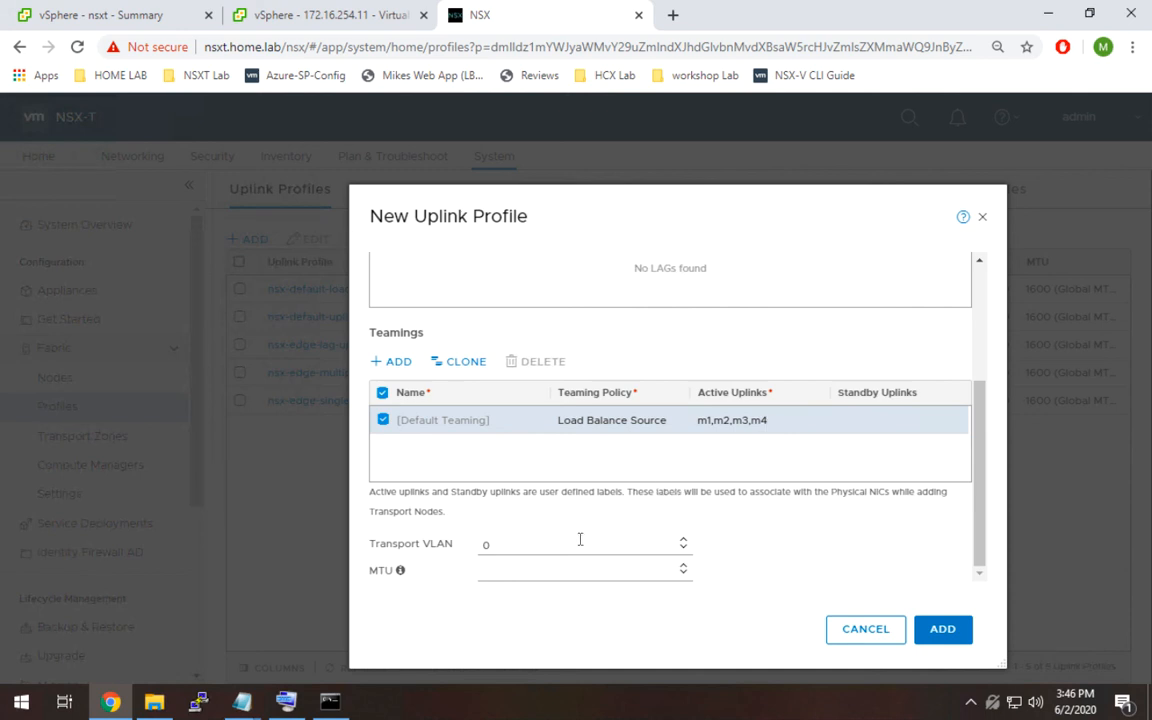
Set the transport VLAN to 19 and add the uplink profile.
{"action": "left_click_drag", "start_coordinate": [531, 546], "coordinate": [415, 537]}
{"action": "type", "text": "19"}
{"action": "left_click", "coordinate": [942, 629]}
Start configuring NSX on host 172.16.254.11 and advance to the Configure NSX page.
{"action": "left_click", "coordinate": [121, 378]}
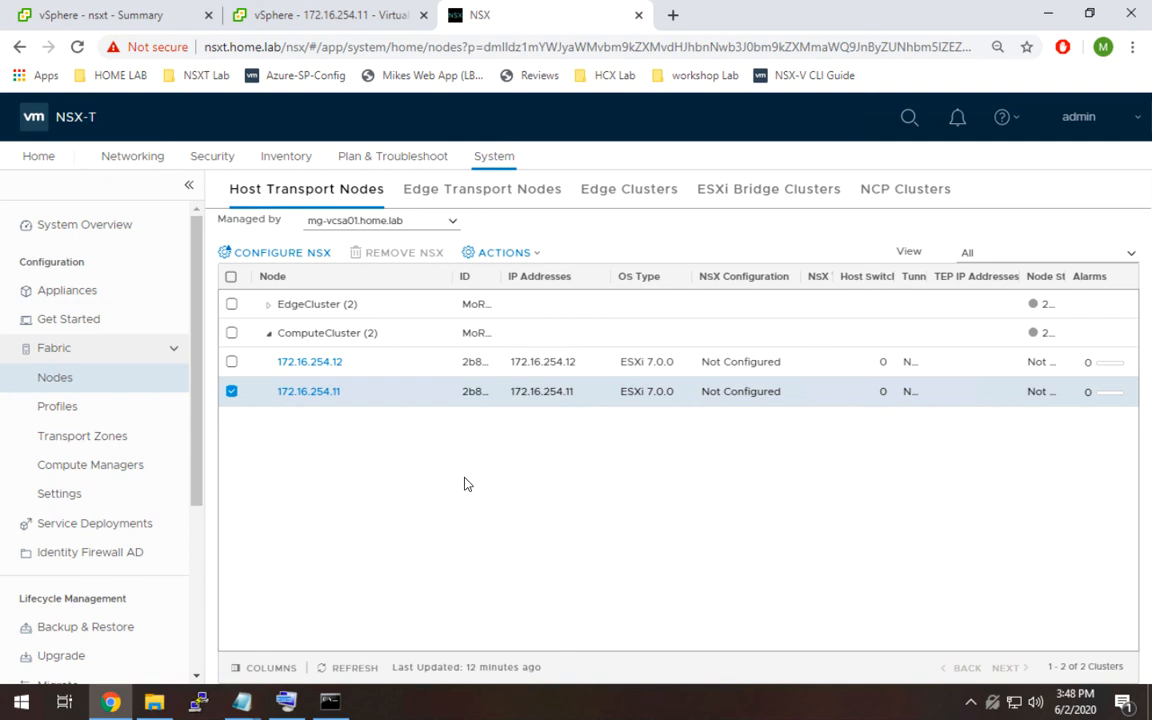
{"action": "left_click", "coordinate": [290, 256]}
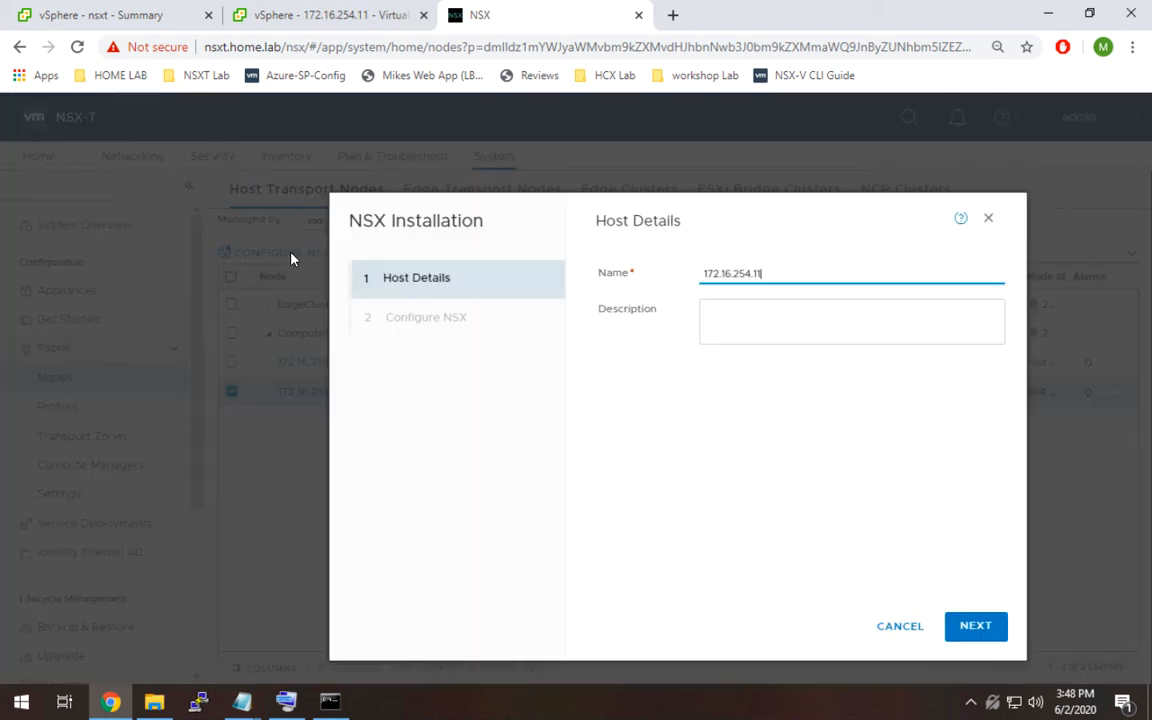
{"action": "left_click", "coordinate": [976, 626]}
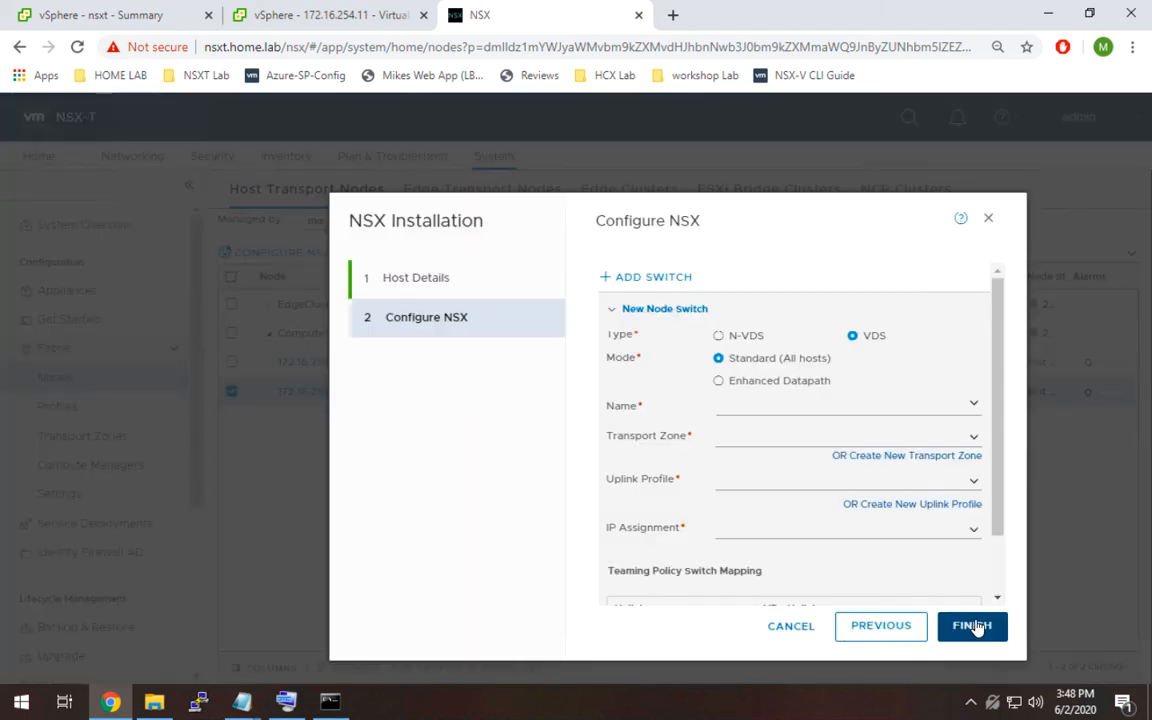
Select prod-vds as the VDS node switch name.
{"action": "left_click", "coordinate": [888, 405]}
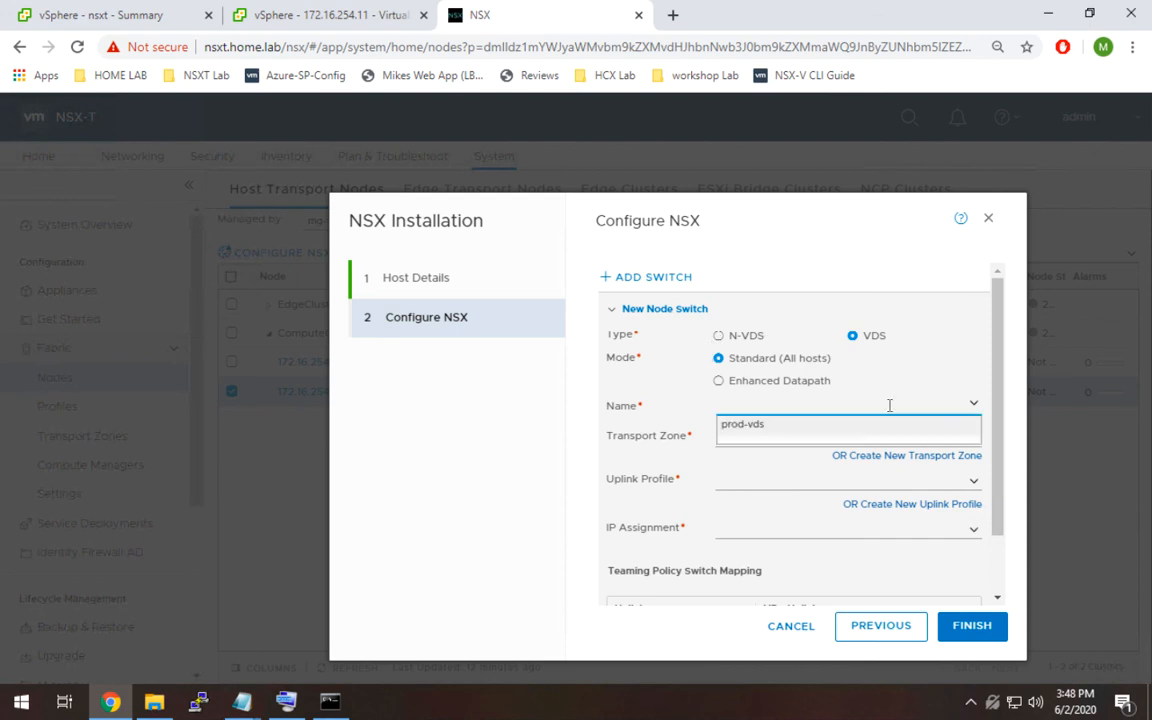
{"action": "left_click", "coordinate": [805, 432]}
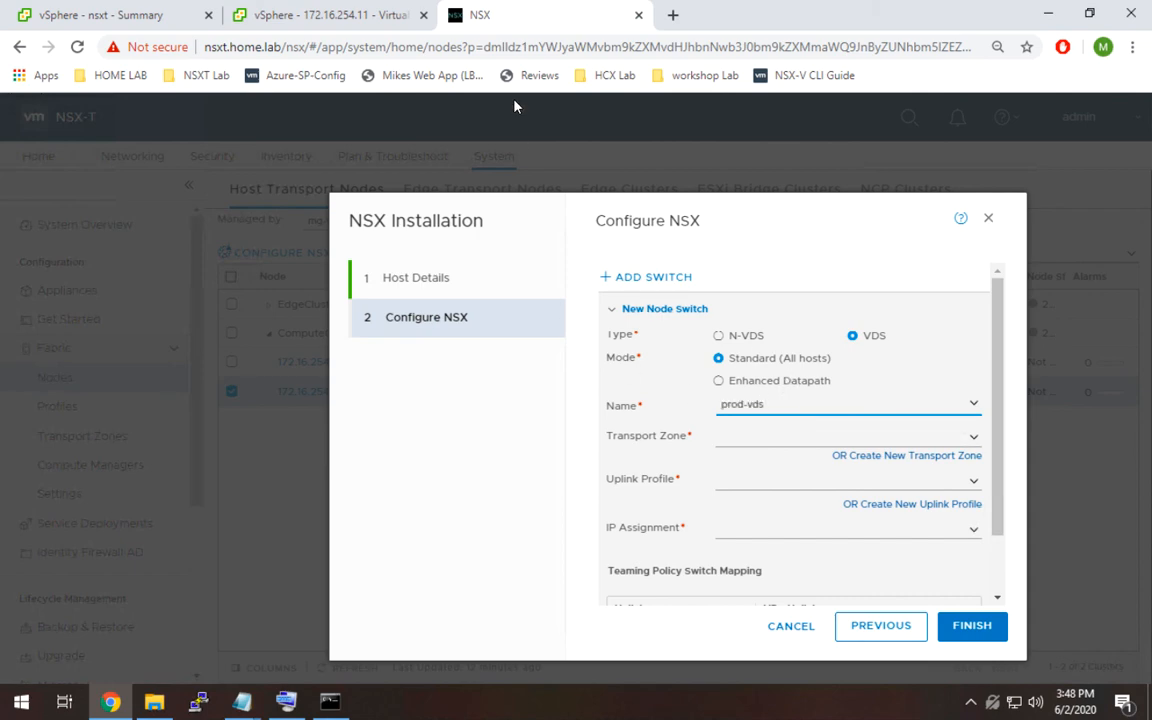
Check the prod-vds distributed switch in the vSphere Client networking view, then return to NSX.
{"action": "left_click", "coordinate": [333, 22]}
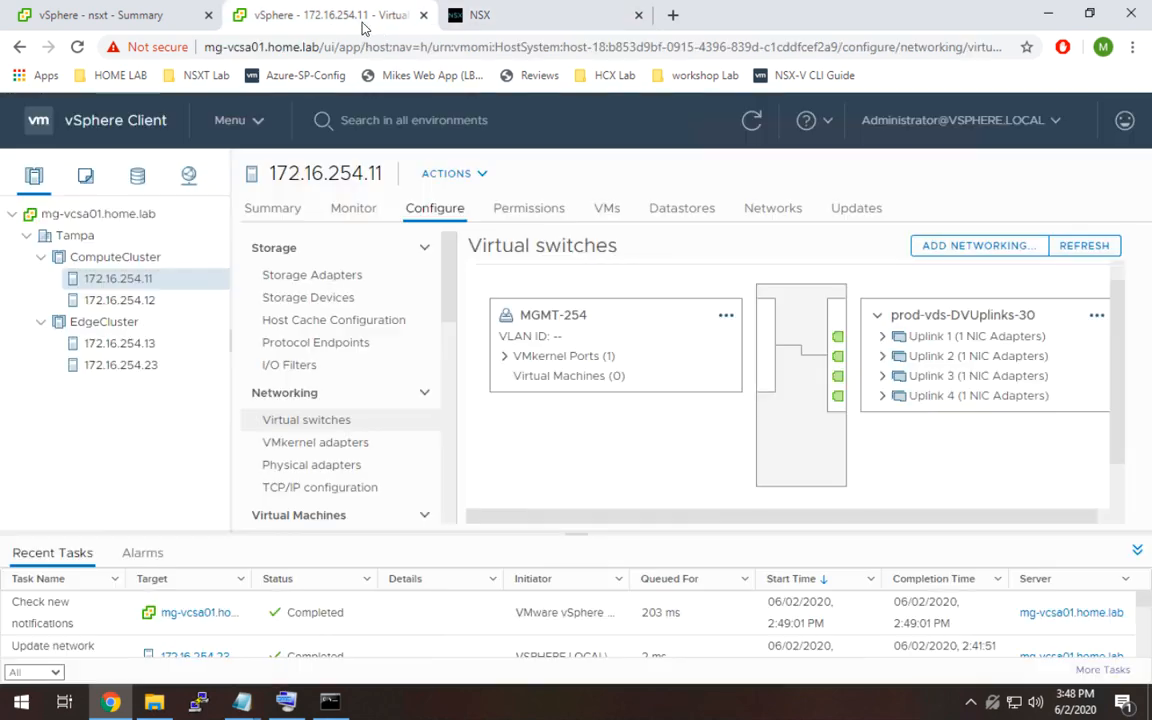
{"action": "left_click", "coordinate": [188, 175]}
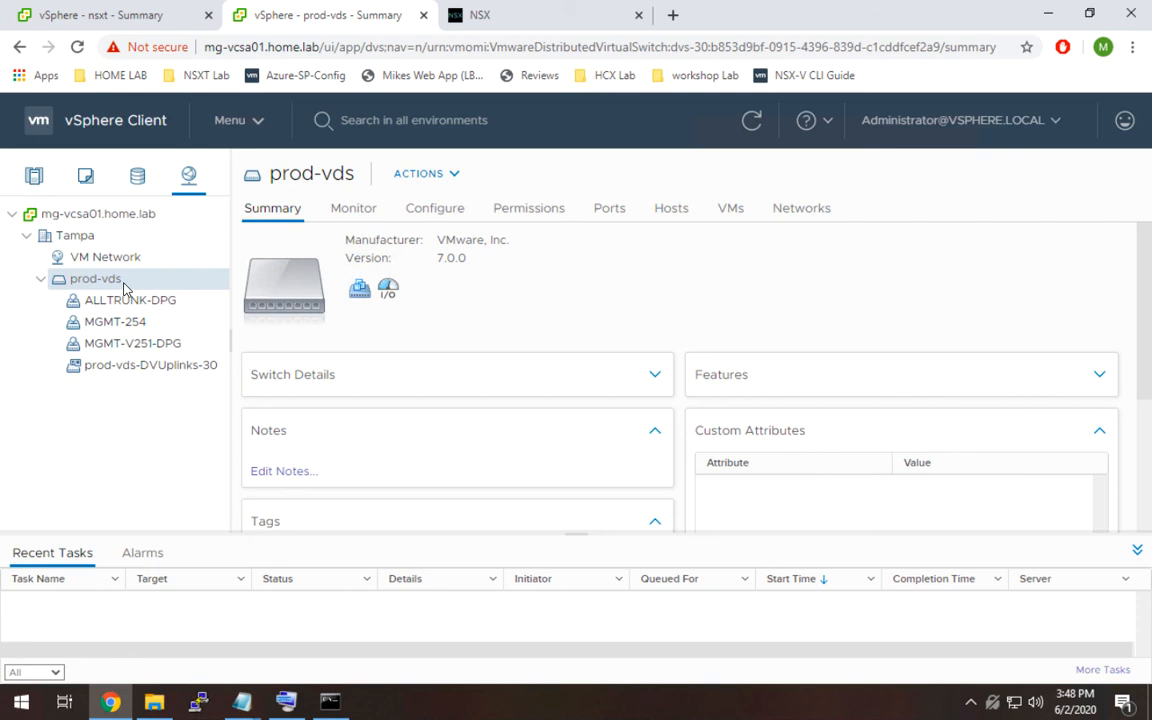
{"action": "left_click", "coordinate": [503, 22]}
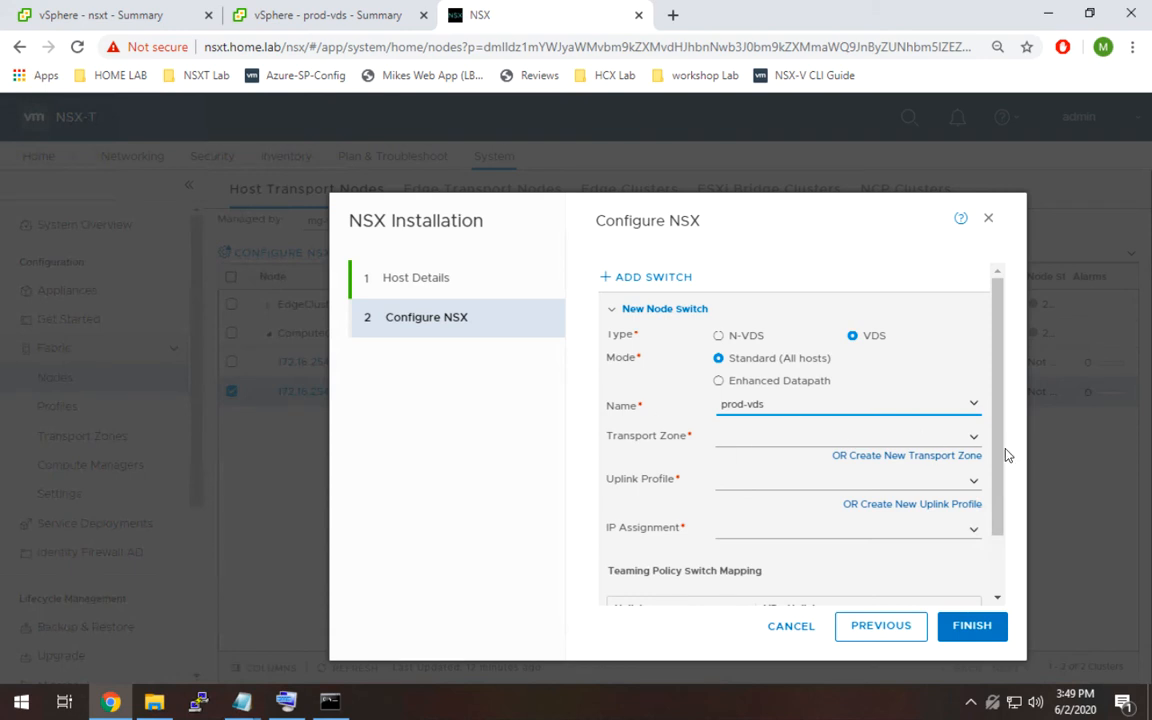
Set the node switch's transport zone to mg-overlay-tz.
{"action": "left_click_drag", "start_coordinate": [1000, 453], "coordinate": [1006, 514]}
{"action": "left_click", "coordinate": [931, 364]}
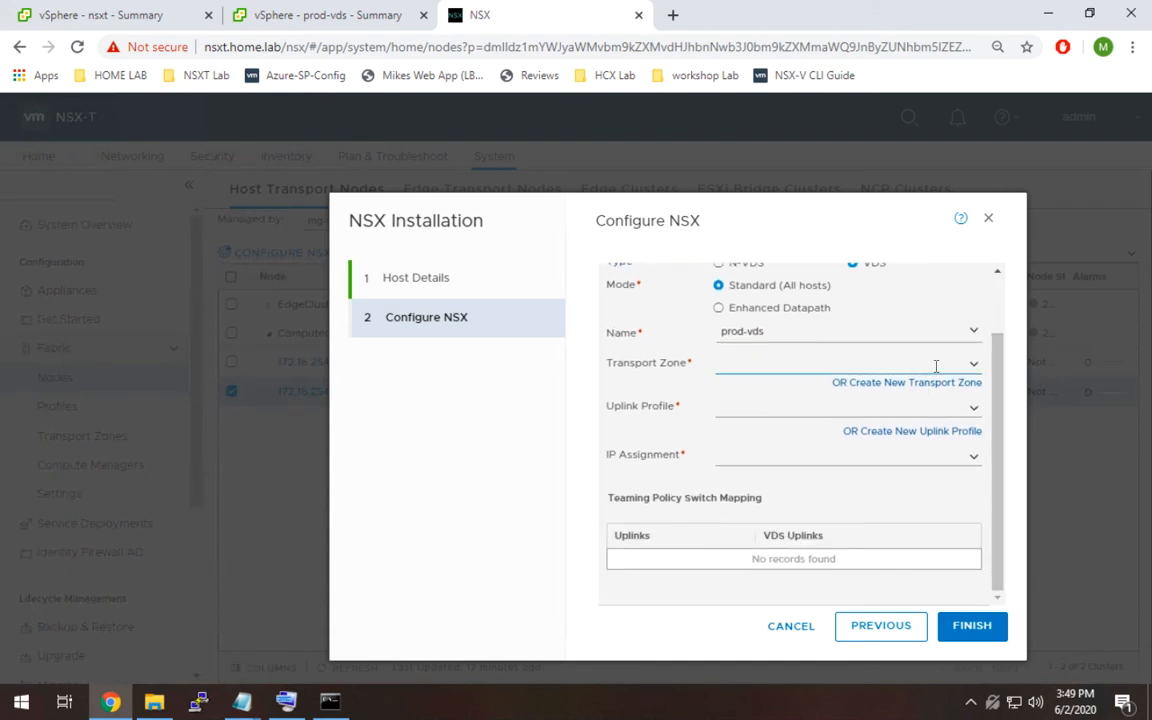
{"action": "left_click", "coordinate": [973, 363]}
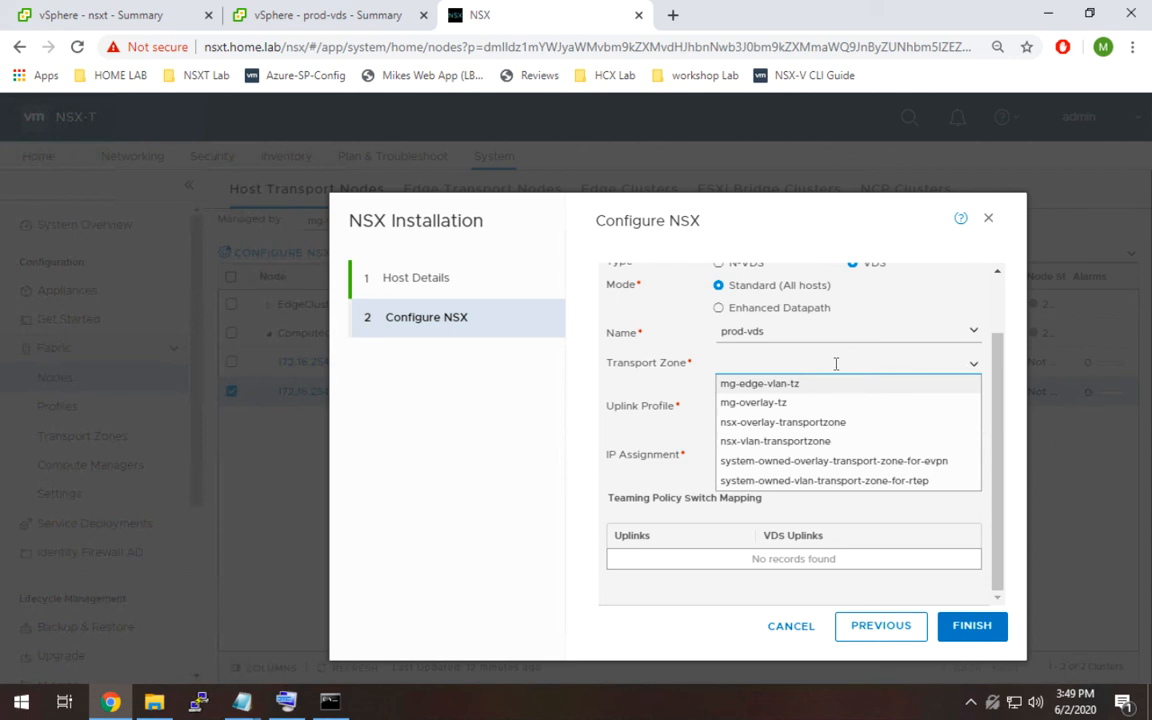
{"action": "left_click", "coordinate": [790, 406]}
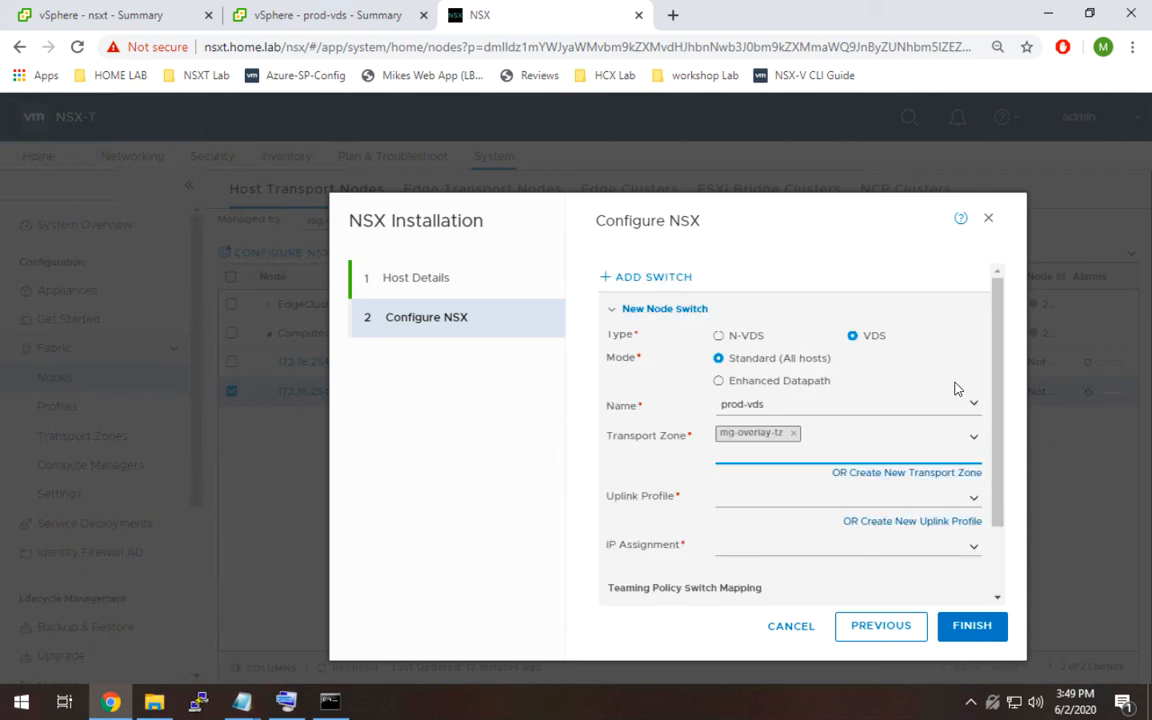
Reopen the transport zone list to review the available zones.
{"action": "left_click_drag", "start_coordinate": [1003, 419], "coordinate": [1000, 476]}
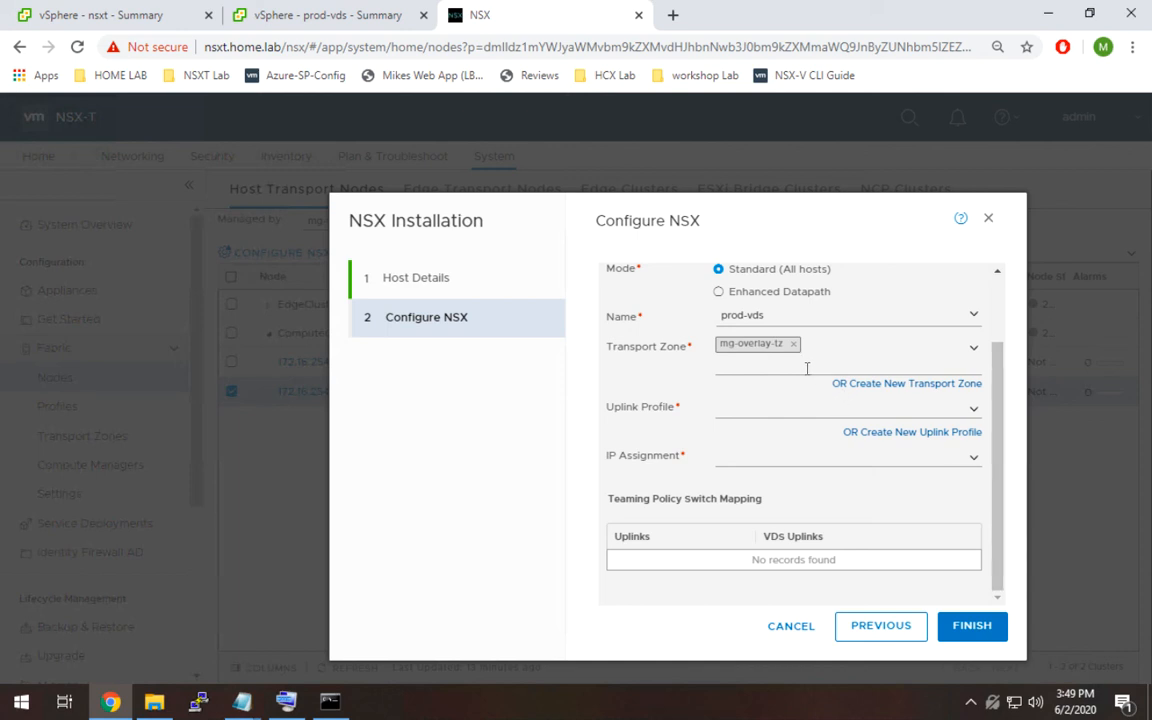
{"action": "left_click", "coordinate": [975, 349]}
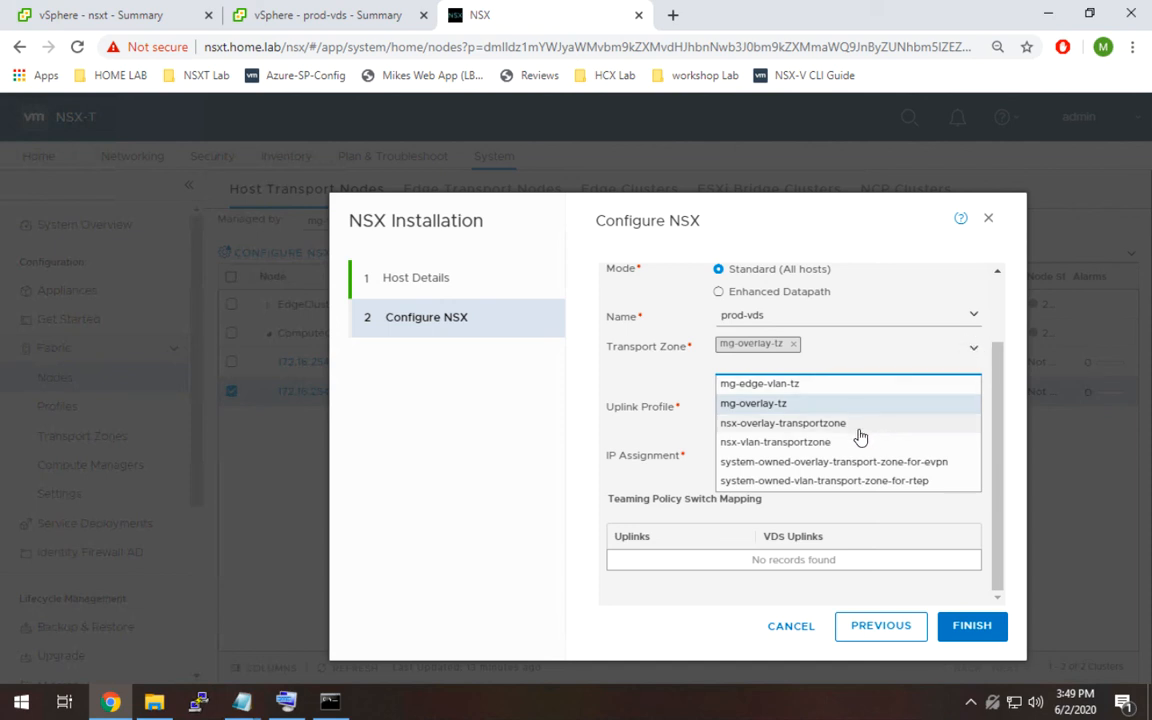
{"action": "left_click", "coordinate": [973, 355]}
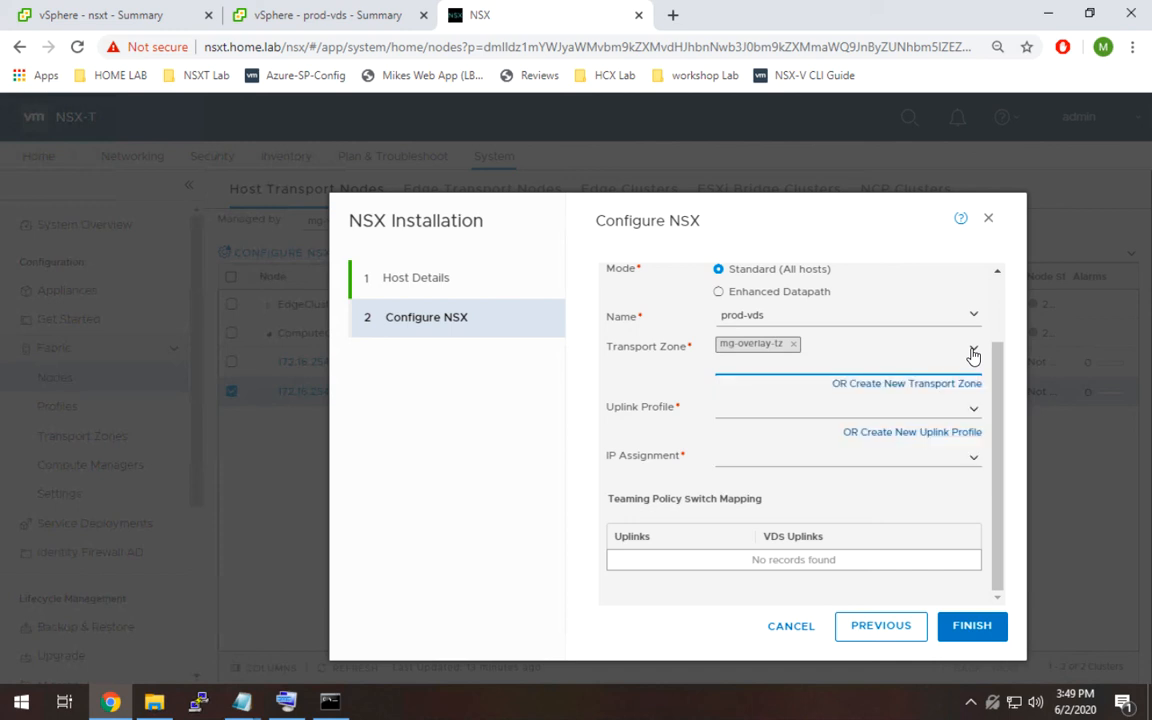
Set the node switch's uplink profile to mg-tn-prof-v19 and its IP assignment to Use DHCP.
{"action": "left_click", "coordinate": [972, 413]}
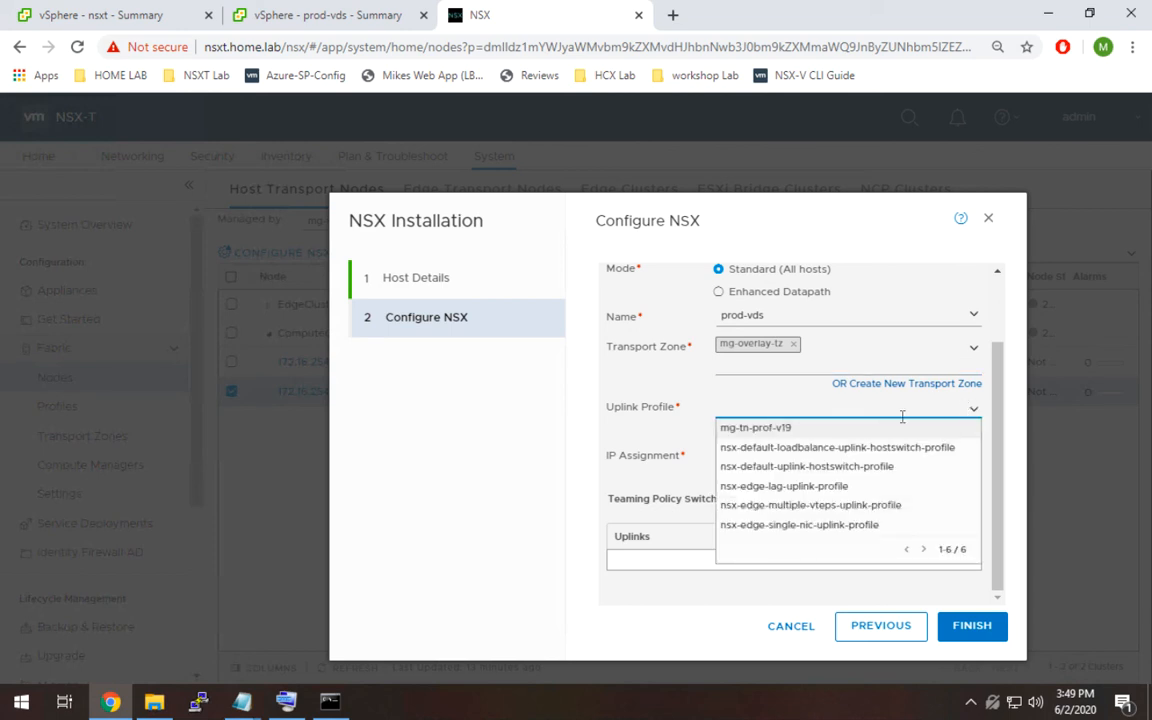
{"action": "left_click", "coordinate": [819, 430]}
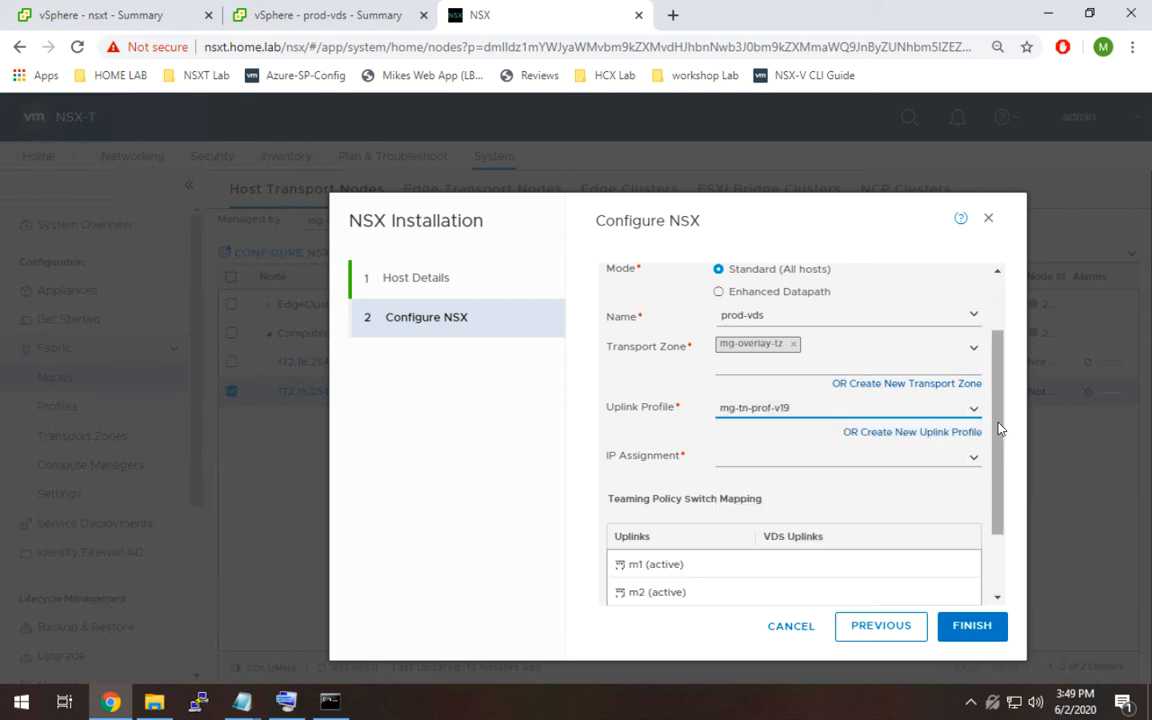
{"action": "left_click_drag", "start_coordinate": [1000, 430], "coordinate": [1013, 486]}
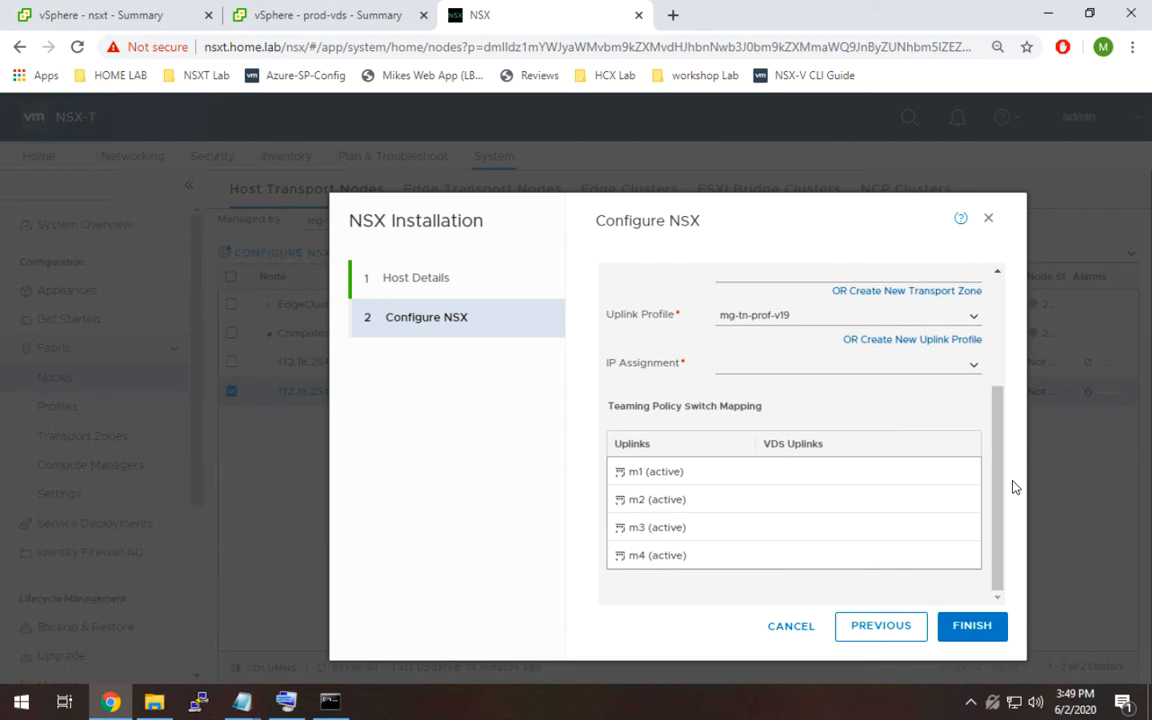
{"action": "left_click", "coordinate": [976, 371]}
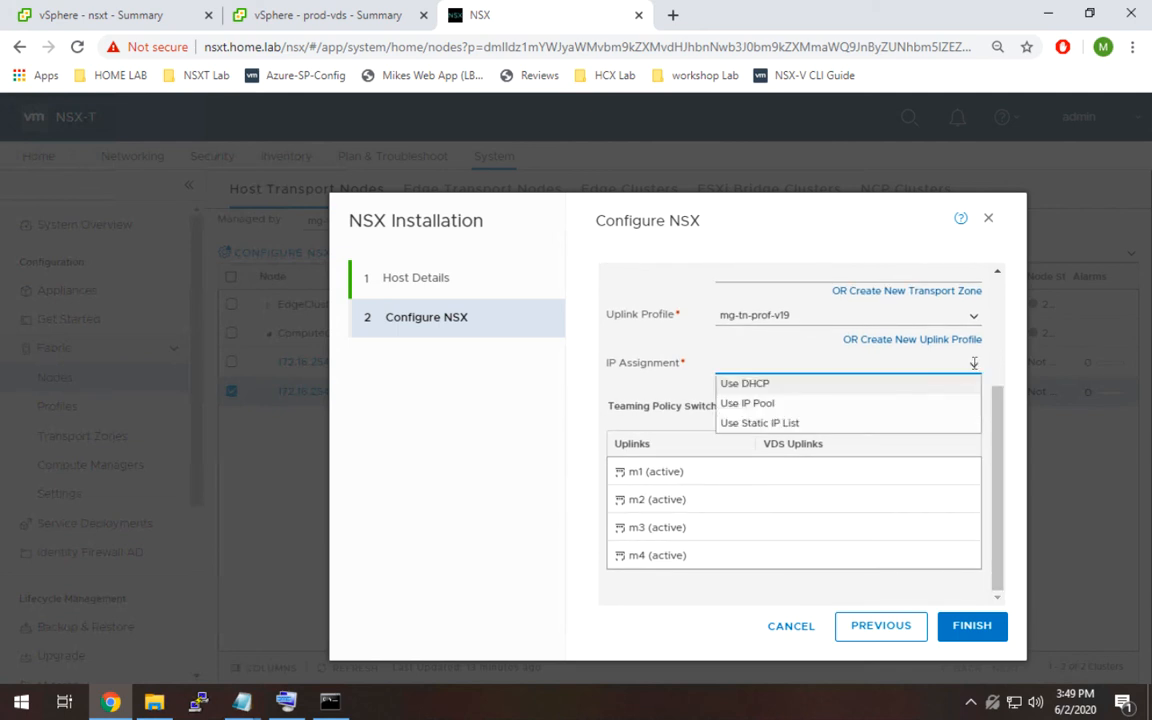
{"action": "left_click", "coordinate": [772, 383]}
{"action": "left_click_drag", "start_coordinate": [999, 480], "coordinate": [995, 504]}
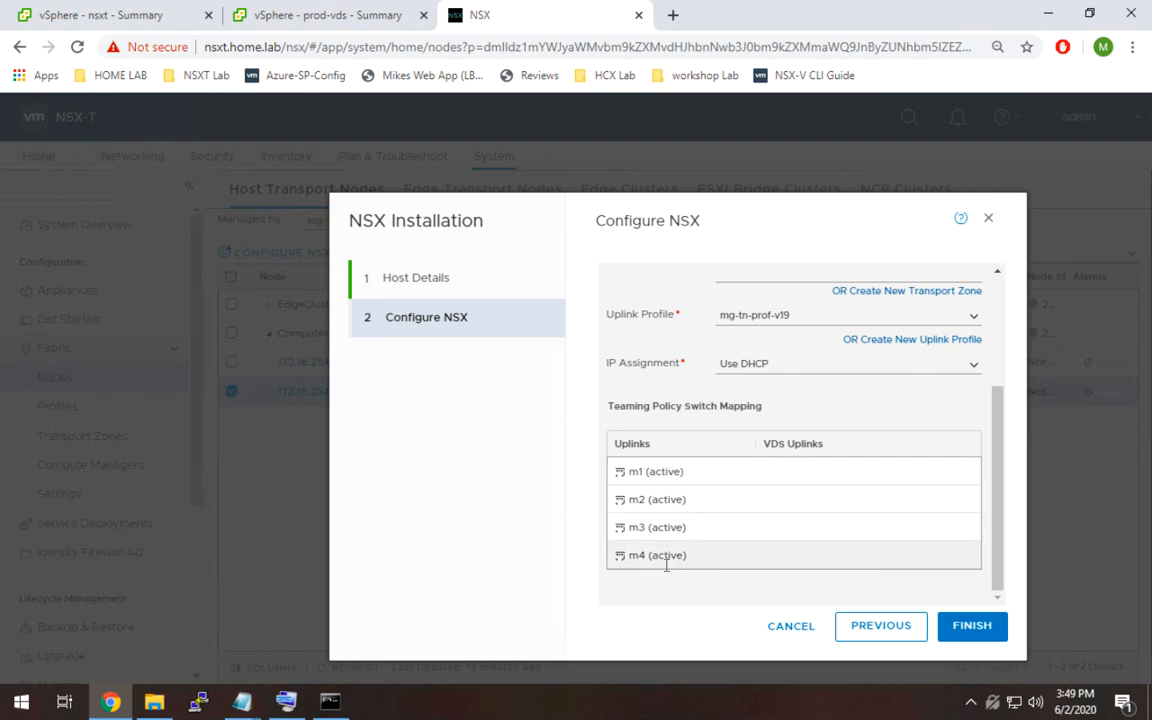
Map uplinks m1–m4 to VDS Uplink 1–4 respectively and finish the NSX configuration for the host.
{"action": "left_click", "coordinate": [822, 472]}
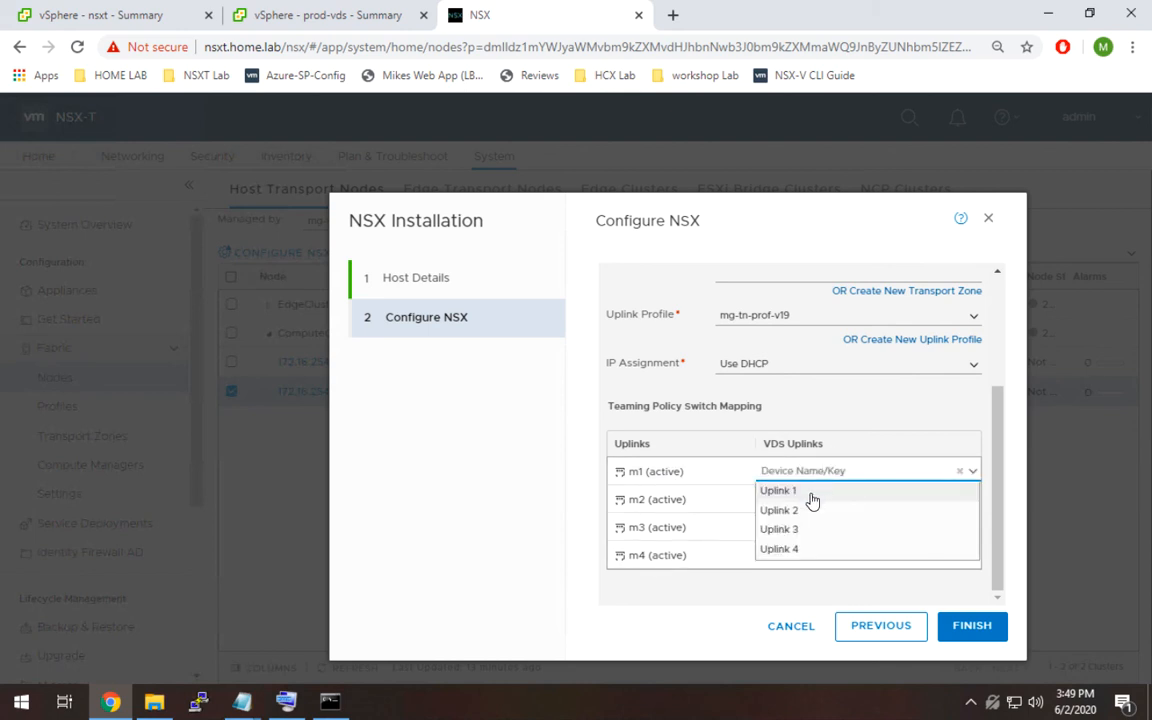
{"action": "left_click", "coordinate": [810, 494]}
{"action": "left_click", "coordinate": [810, 500]}
{"action": "left_click", "coordinate": [800, 535]}
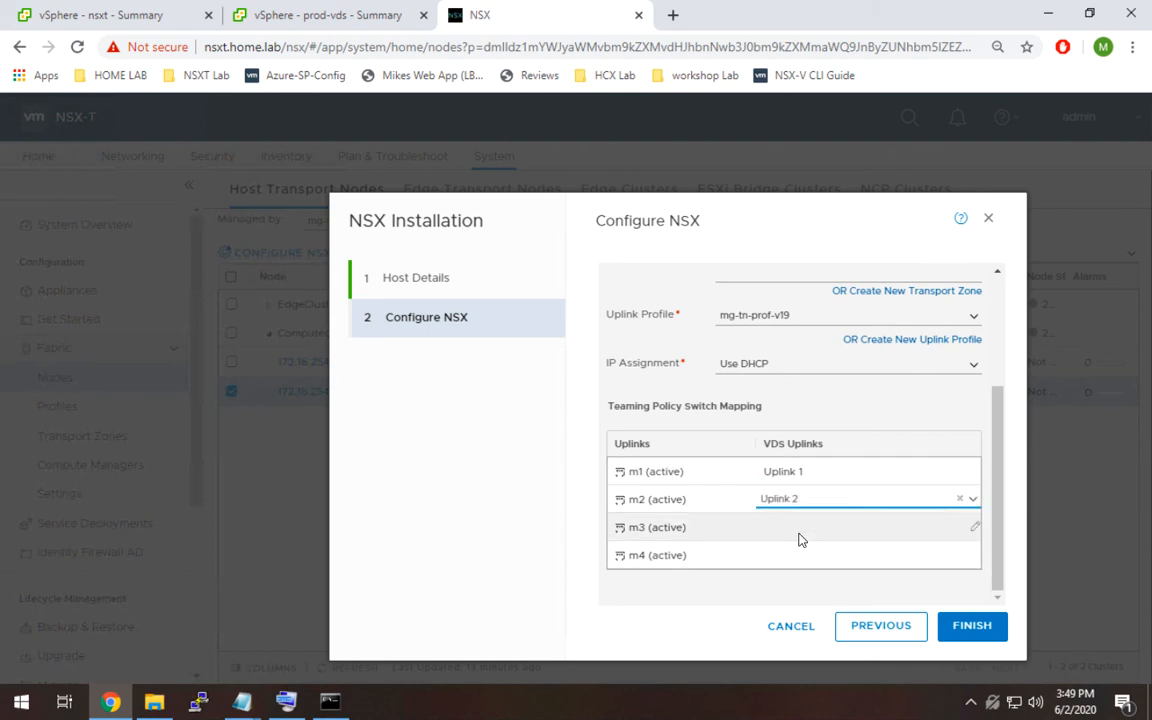
{"action": "left_click", "coordinate": [800, 537]}
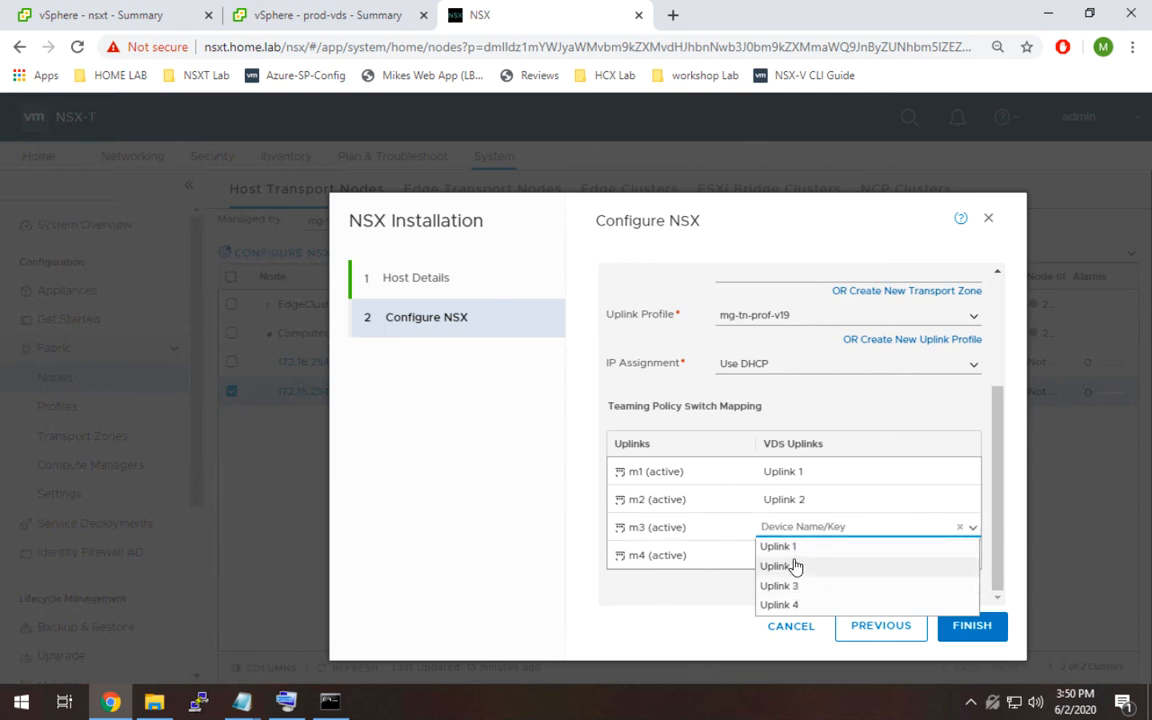
{"action": "left_click", "coordinate": [788, 592]}
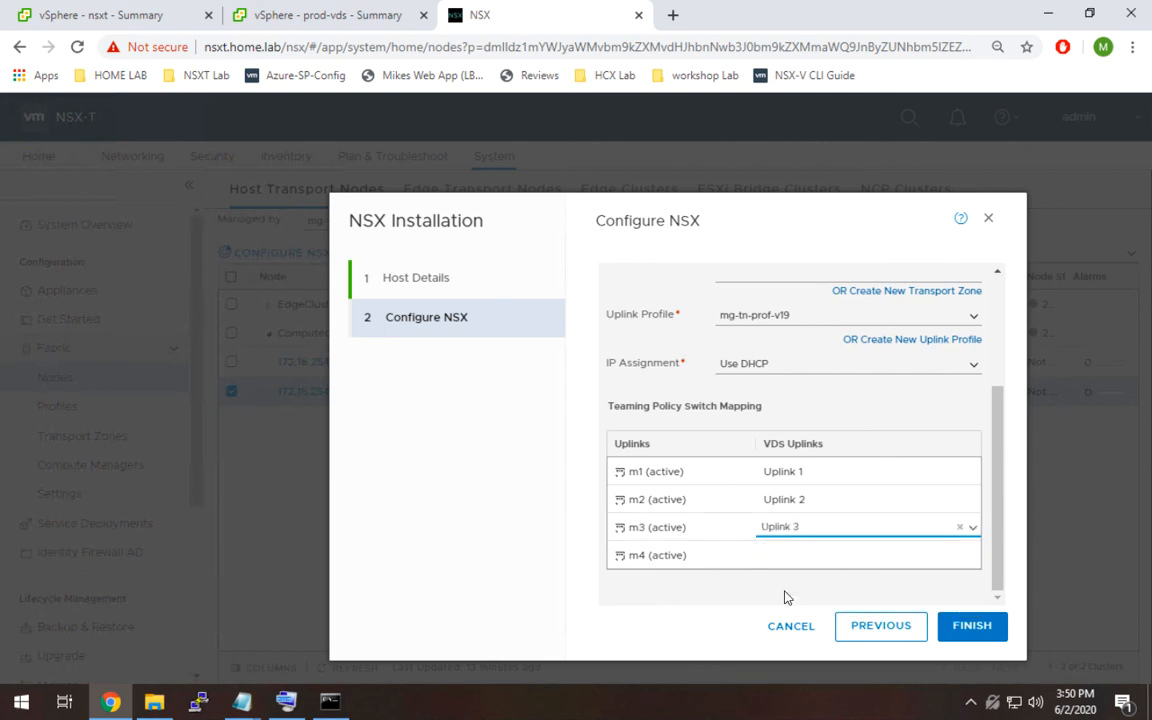
{"action": "left_click", "coordinate": [787, 558]}
{"action": "left_click", "coordinate": [785, 632]}
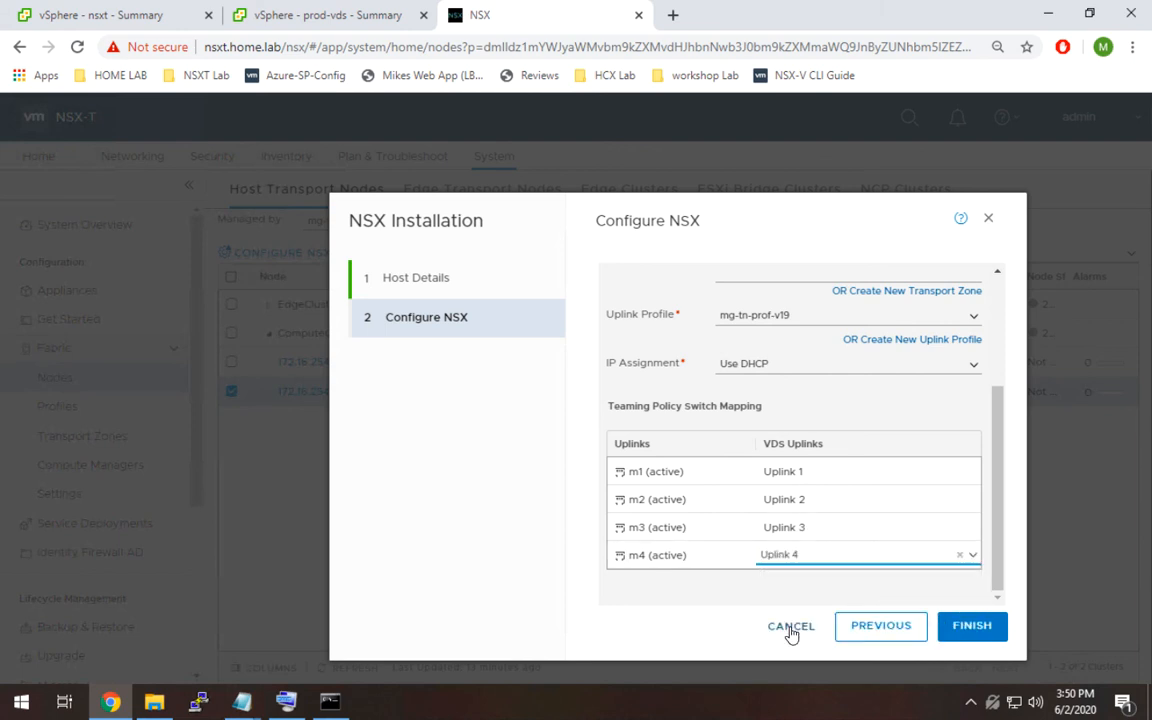
{"action": "left_click", "coordinate": [982, 624]}
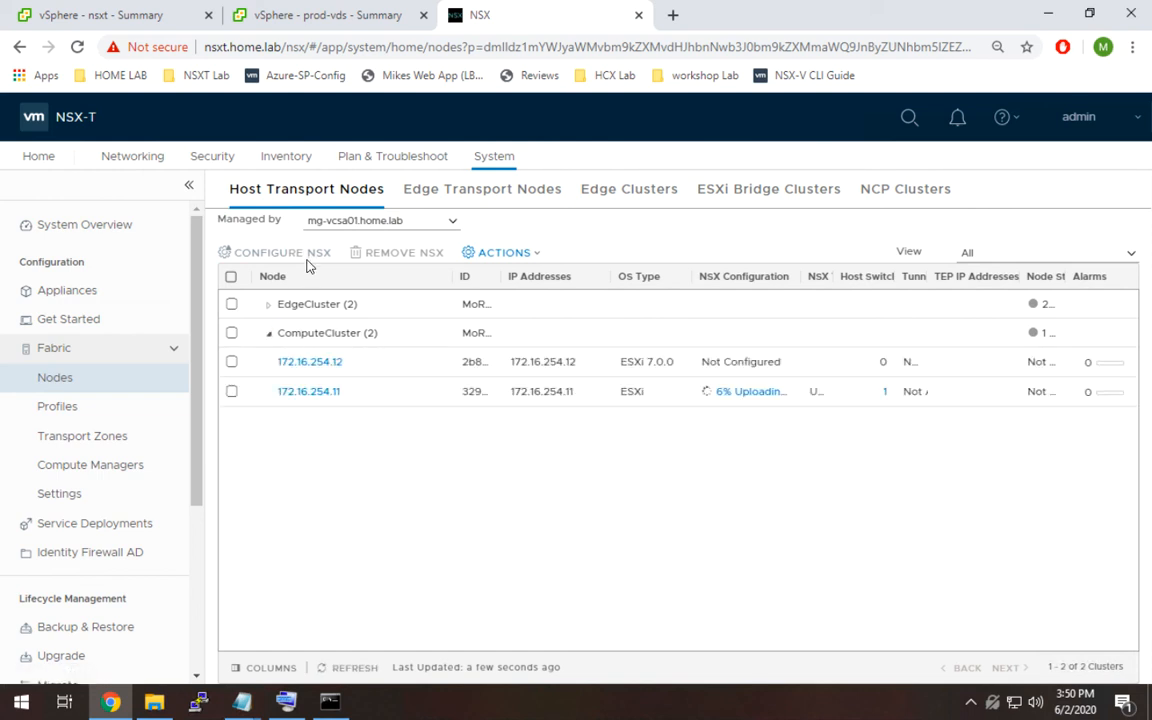
Start configuring NSX on host 172.16.254.12, keeping its name and choosing prod-vds as the VDS switch.
{"action": "left_click", "coordinate": [231, 361]}
{"action": "left_click", "coordinate": [270, 252]}
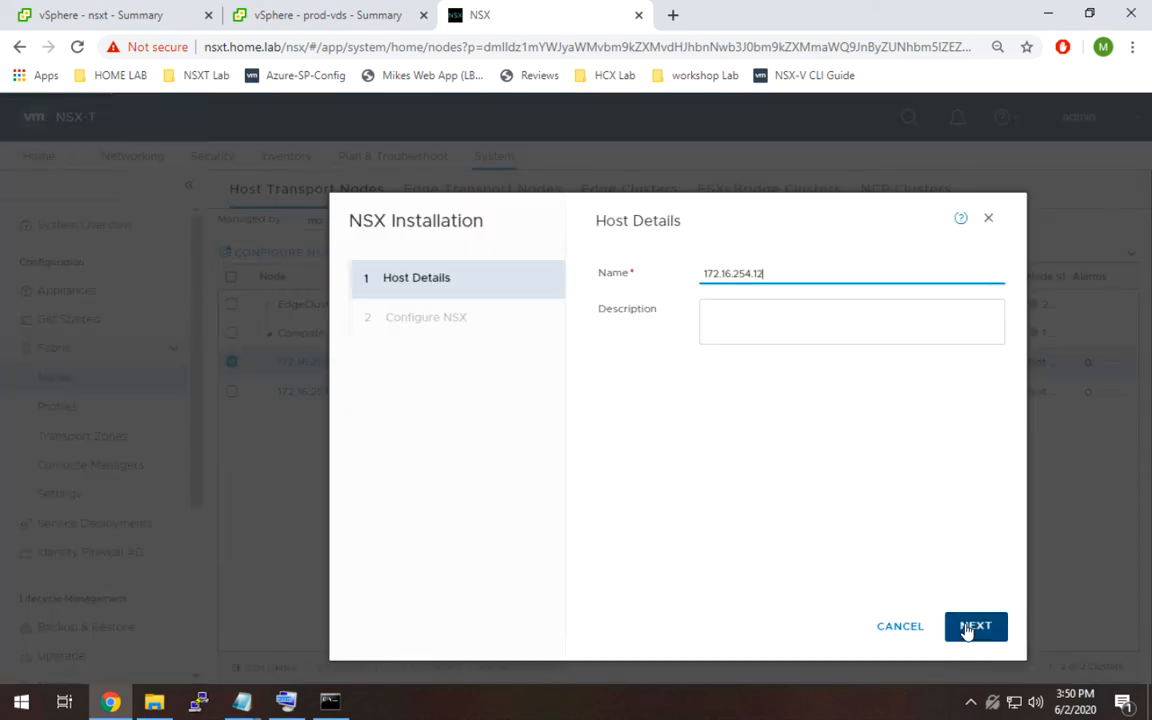
{"action": "key", "text": "Return"}
{"action": "left_click", "coordinate": [959, 404]}
{"action": "left_click", "coordinate": [936, 427]}
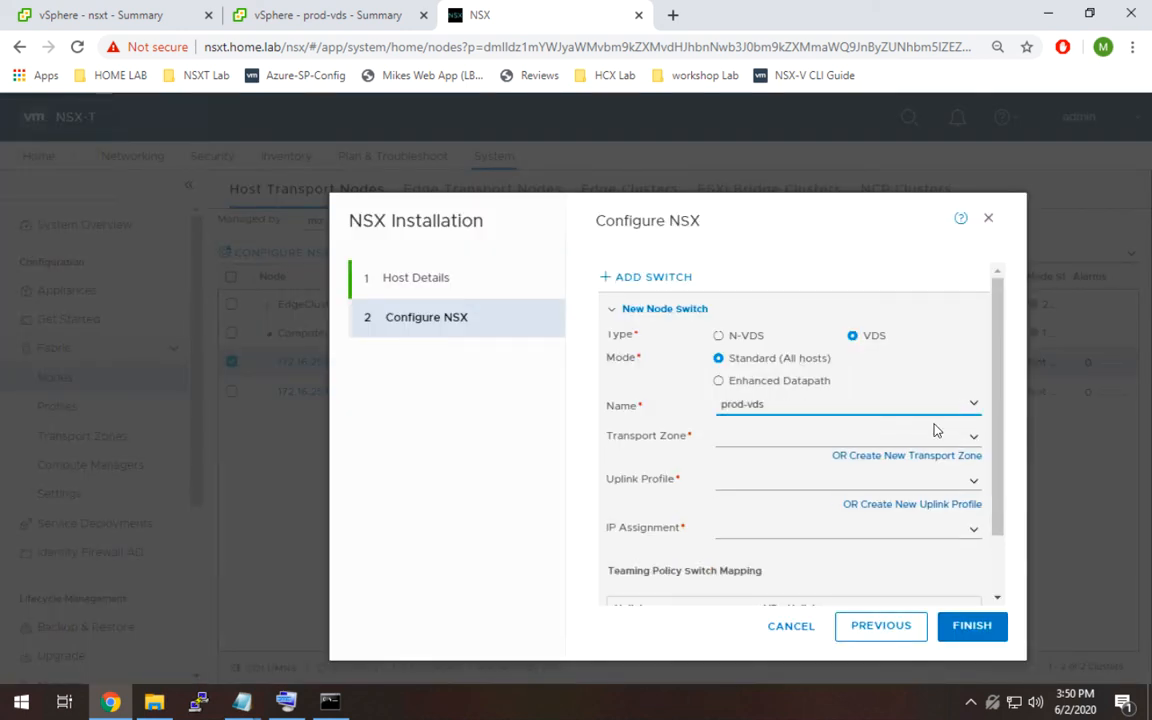
Set the switch's transport zone to mg-overlay-tz, uplink profile to mg-tn-prof-v19 and IP assignment to Use DHCP.
{"action": "left_click", "coordinate": [951, 438]}
{"action": "left_click", "coordinate": [823, 476]}
{"action": "scroll", "coordinate": [998, 522], "scroll_direction": "down", "scroll_amount": 2}
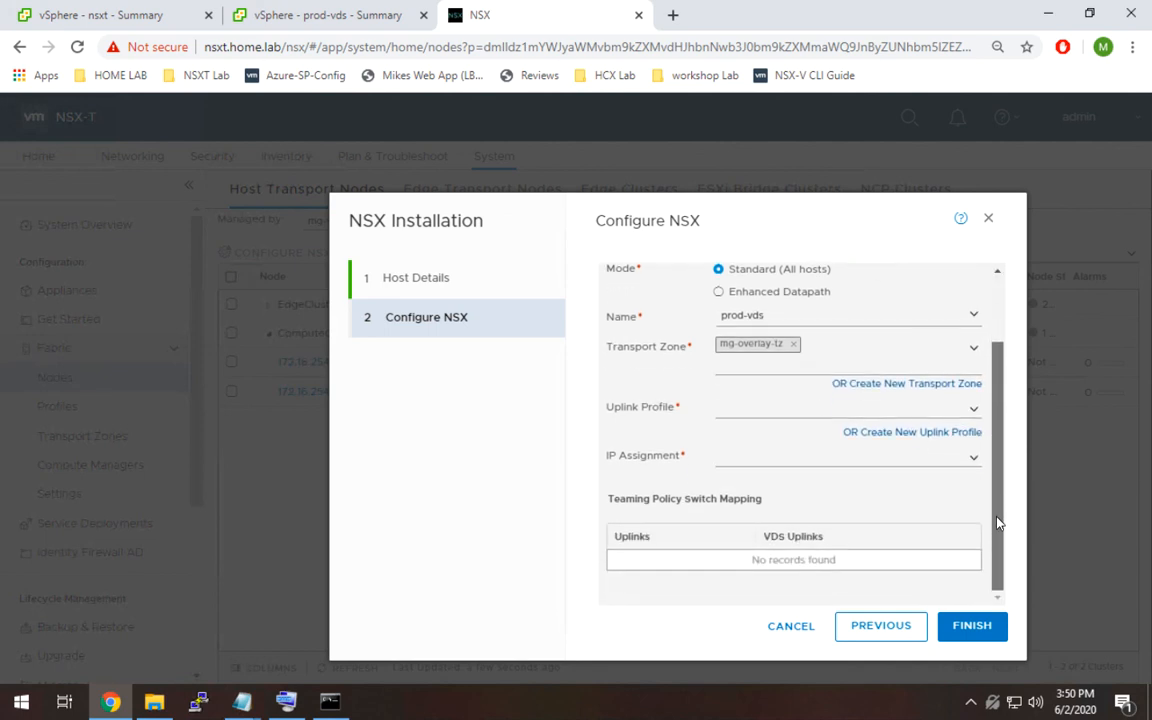
{"action": "left_click", "coordinate": [977, 416]}
{"action": "left_click", "coordinate": [830, 429]}
{"action": "left_click", "coordinate": [972, 465]}
{"action": "left_click", "coordinate": [960, 482]}
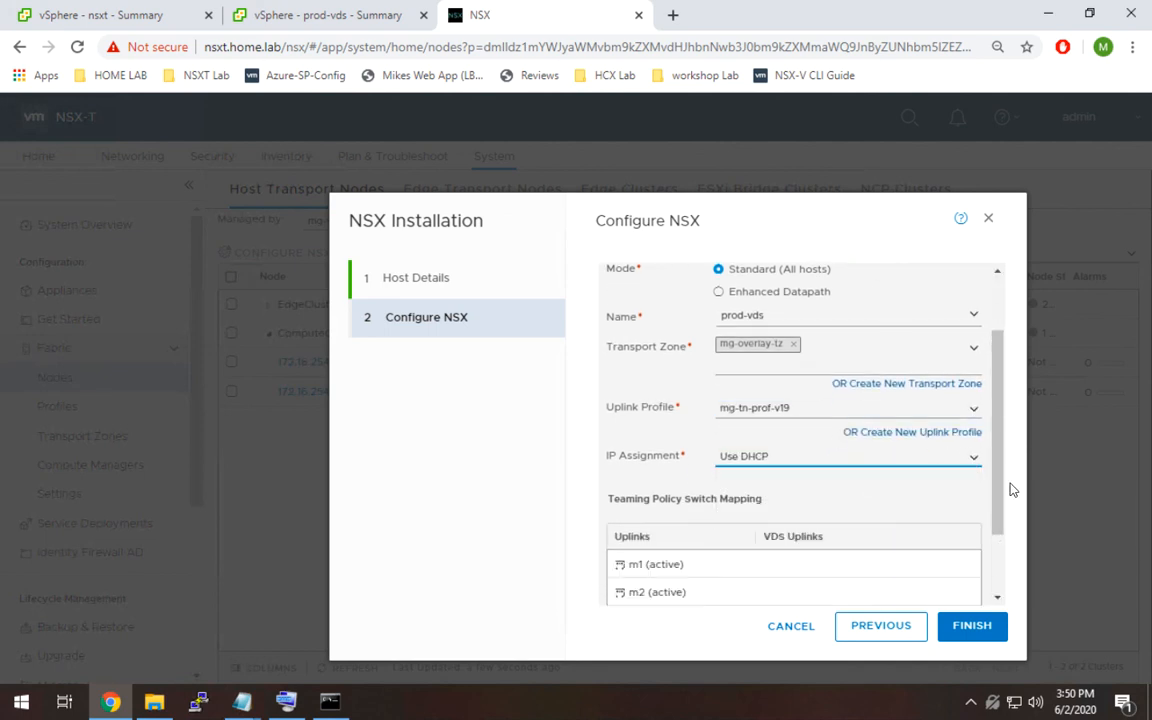
Map uplinks m1–m4 to VDS Uplink 1–4 and finish the NSX configuration for host 172.16.254.12.
{"action": "scroll", "coordinate": [1010, 583], "scroll_direction": "down", "scroll_amount": 1}
{"action": "left_click", "coordinate": [897, 471]}
{"action": "left_click", "coordinate": [856, 489]}
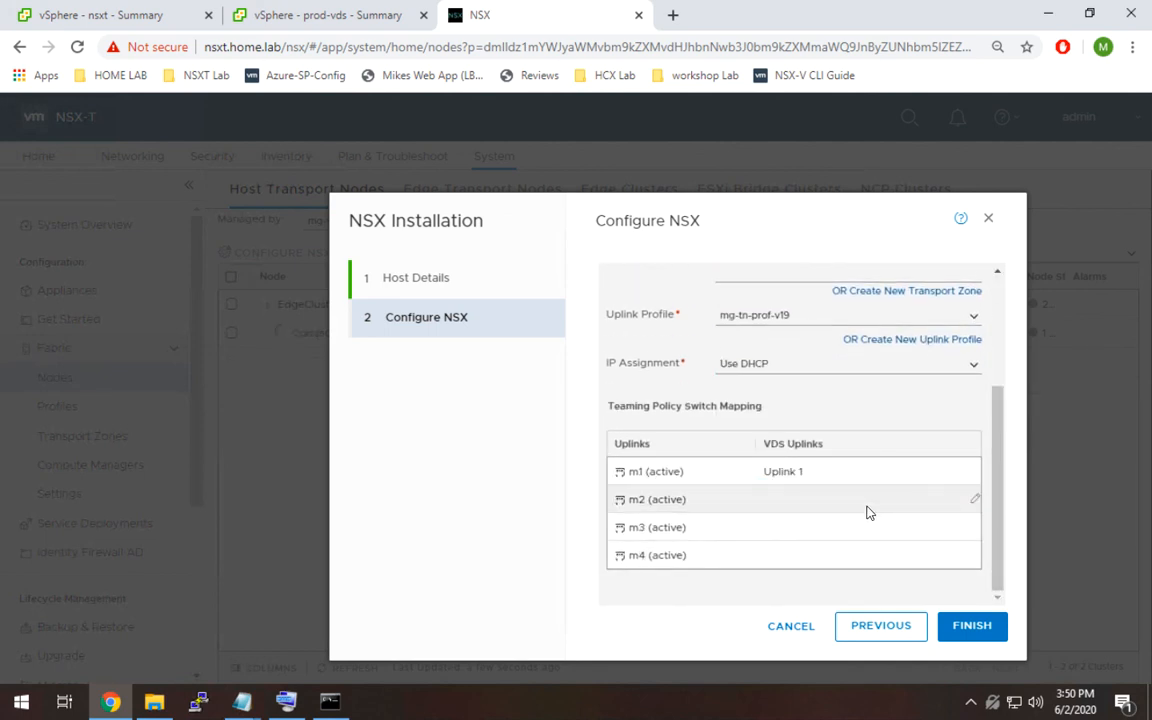
{"action": "left_click", "coordinate": [862, 499]}
{"action": "left_click", "coordinate": [834, 538]}
{"action": "left_click", "coordinate": [850, 527]}
{"action": "left_click", "coordinate": [805, 584]}
{"action": "left_click", "coordinate": [830, 555]}
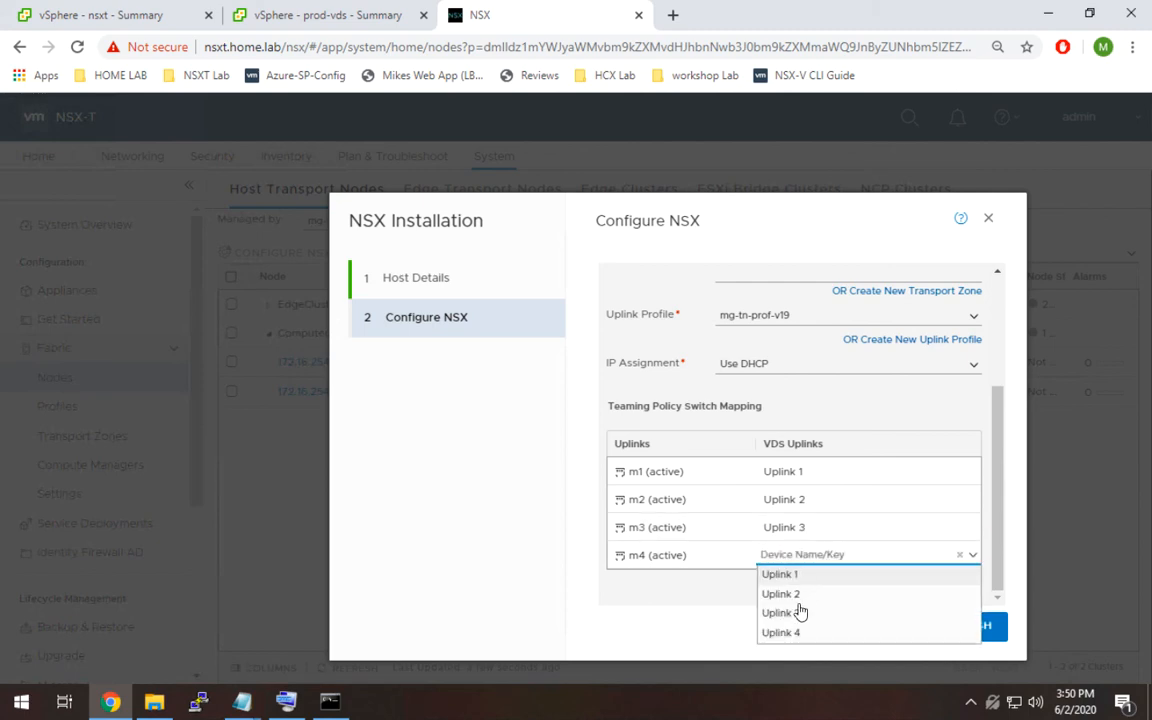
{"action": "left_click", "coordinate": [820, 633]}
{"action": "left_click", "coordinate": [945, 627]}
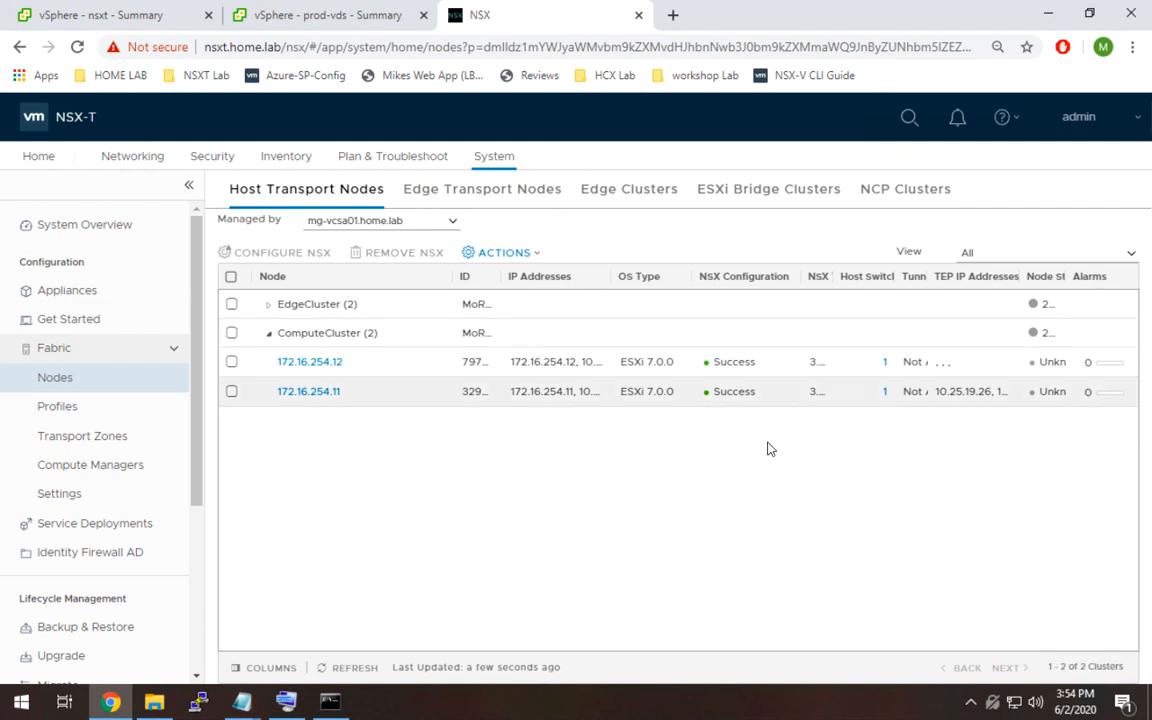
Review the host switch details of host 172.16.254.12.
{"action": "left_click", "coordinate": [884, 366]}
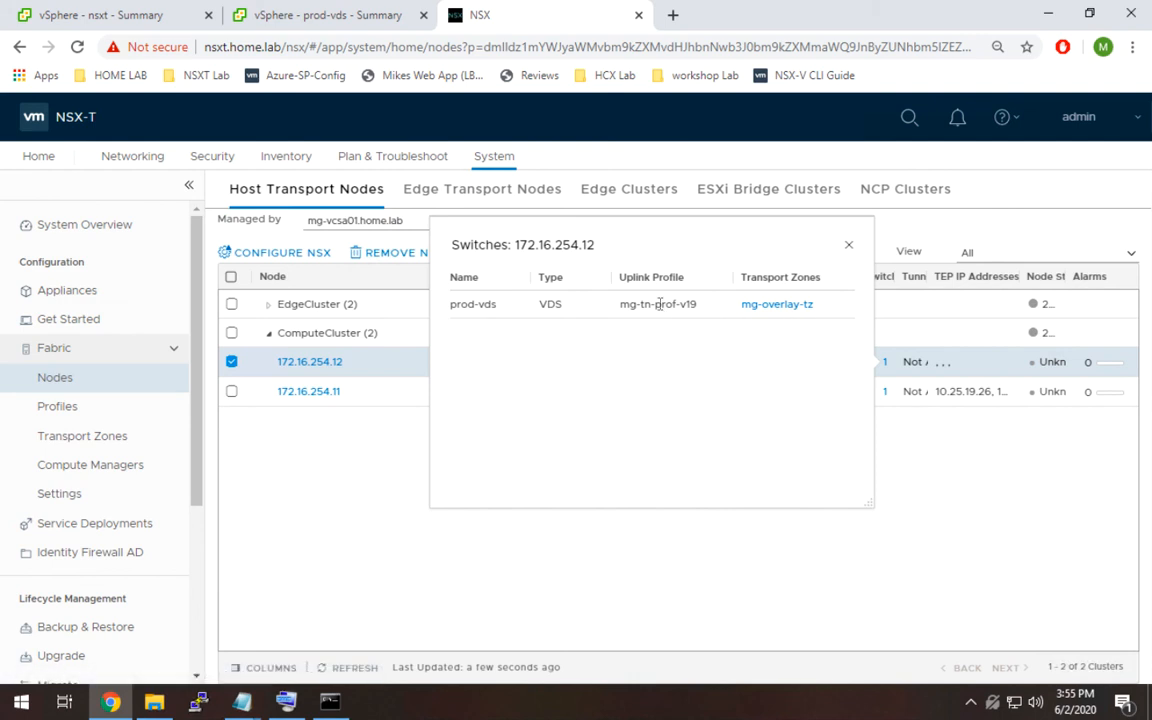
{"action": "left_click", "coordinate": [848, 245]}
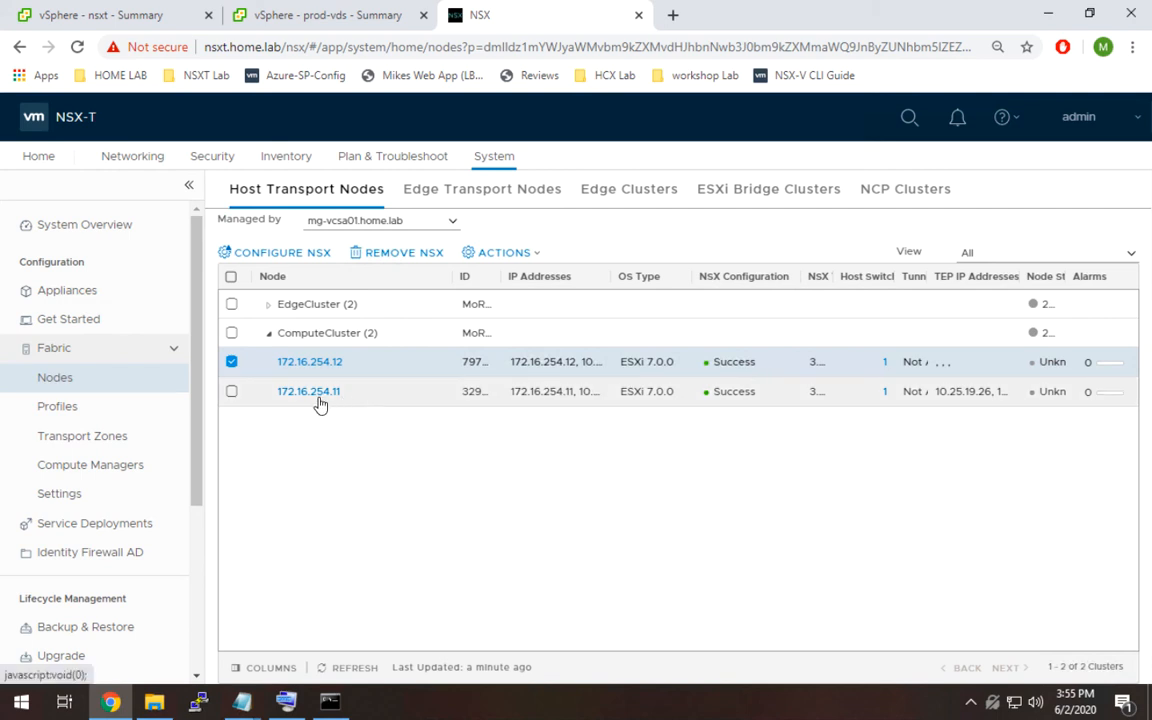
Start the SSH service on host 172.16.254.11 in the vSphere Client.
{"action": "left_click", "coordinate": [290, 16]}
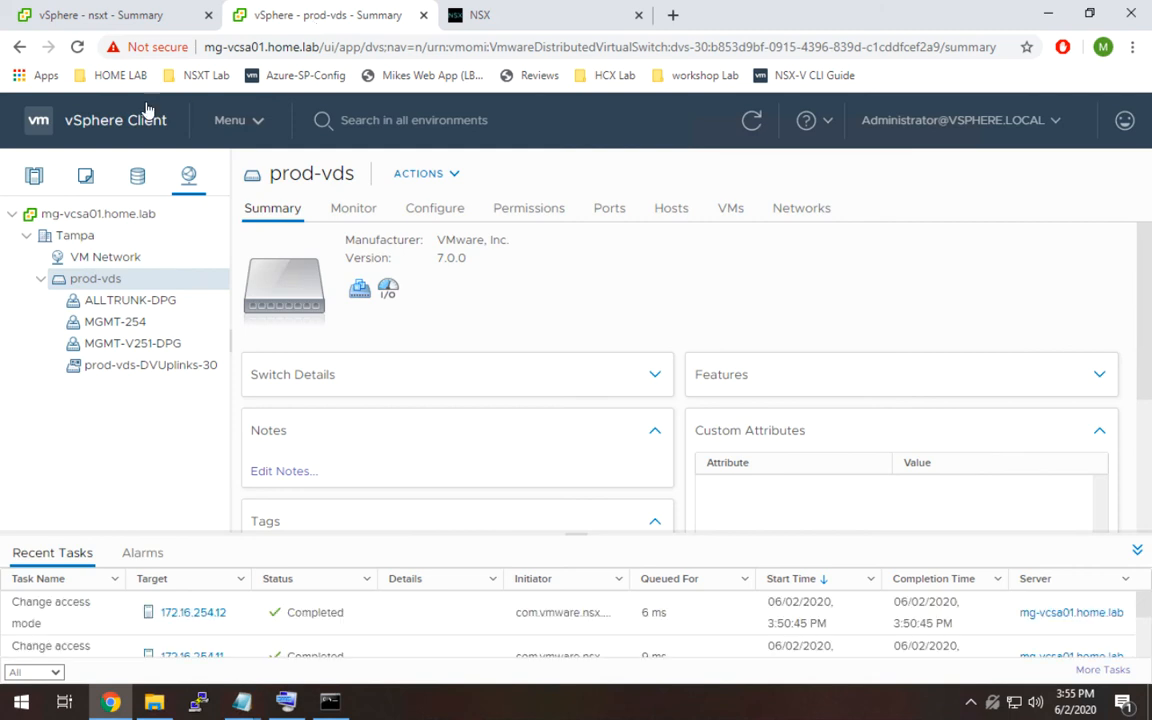
{"action": "left_click", "coordinate": [44, 181]}
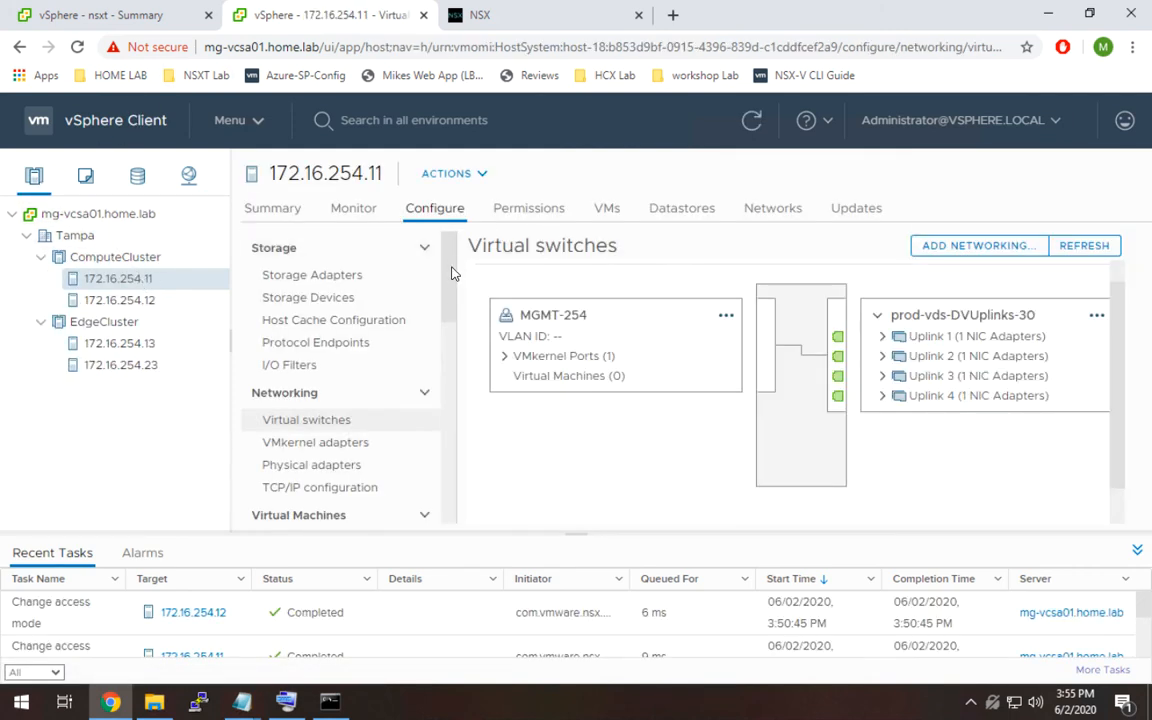
{"action": "scroll", "coordinate": [454, 341], "scroll_direction": "down", "scroll_amount": 2}
{"action": "scroll", "coordinate": [454, 341], "scroll_direction": "down", "scroll_amount": 7}
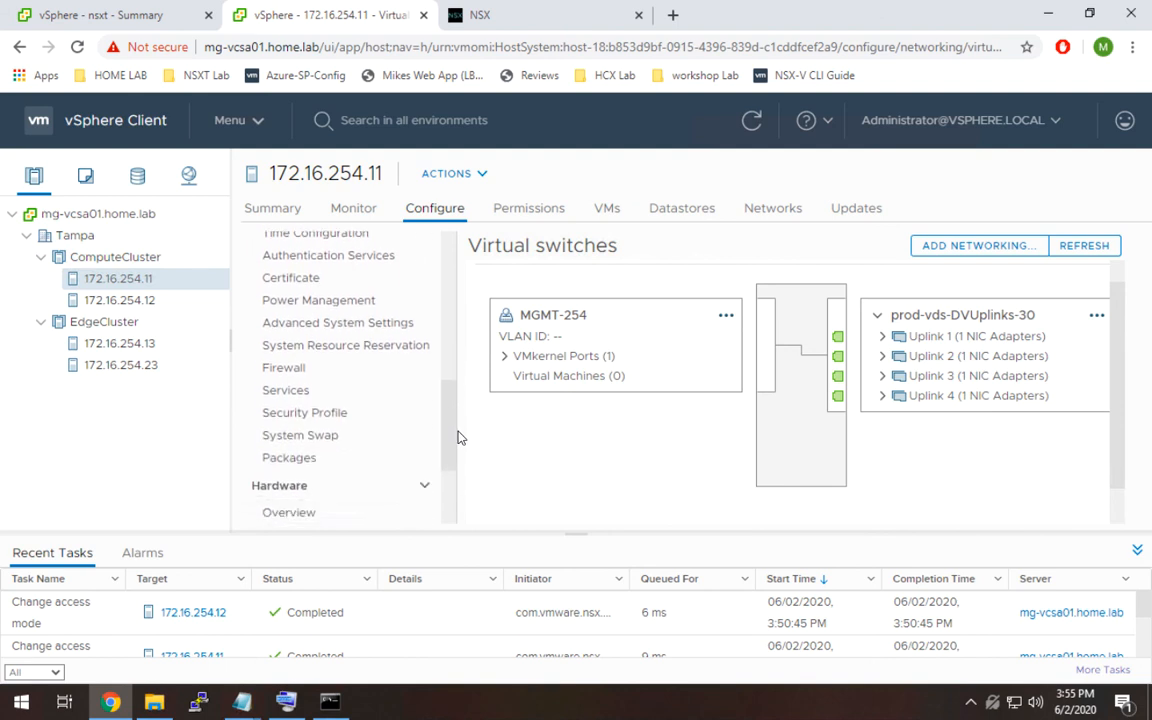
{"action": "scroll", "coordinate": [452, 455], "scroll_direction": "up", "scroll_amount": 1}
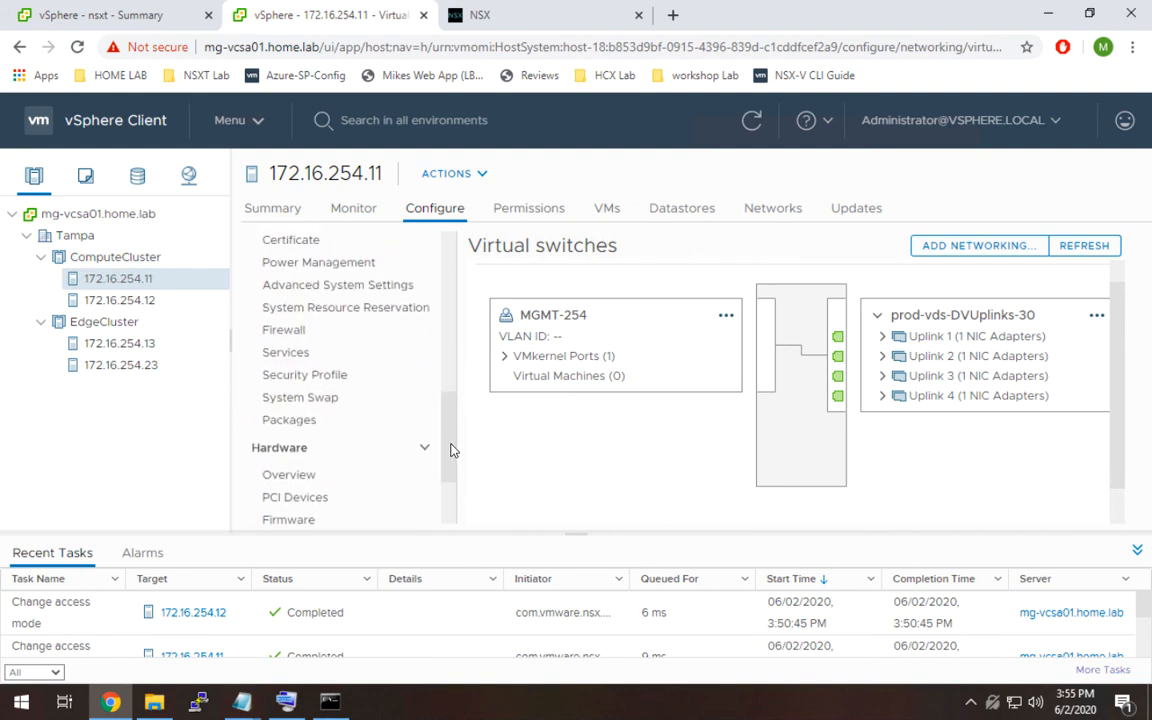
{"action": "left_click", "coordinate": [336, 355]}
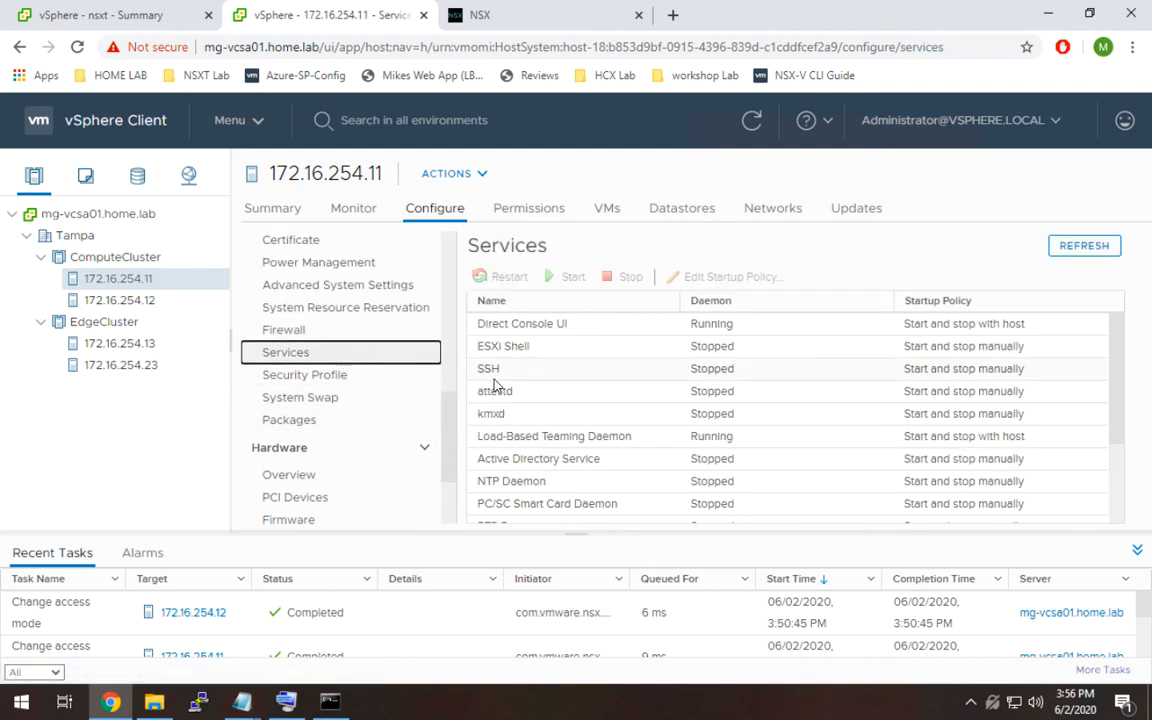
{"action": "left_click", "coordinate": [490, 370]}
{"action": "left_click", "coordinate": [549, 279]}
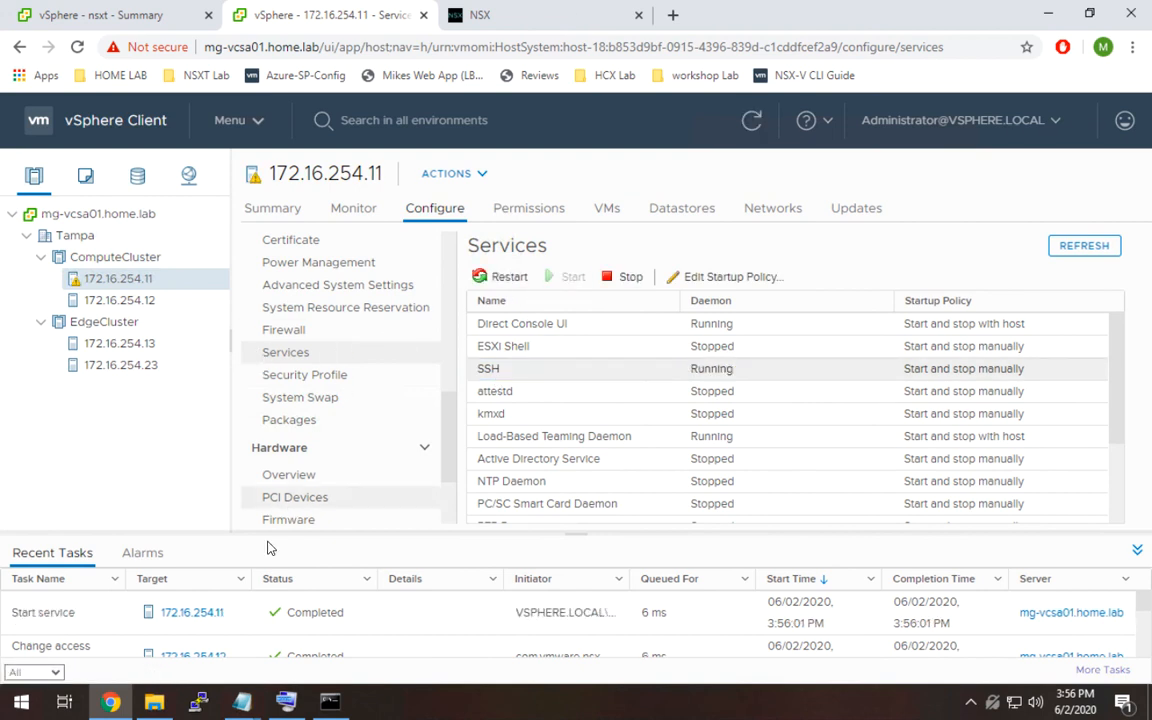
Open PuTTY and connect over SSH to host 172.16.254.11.
{"action": "left_click", "coordinate": [201, 701]}
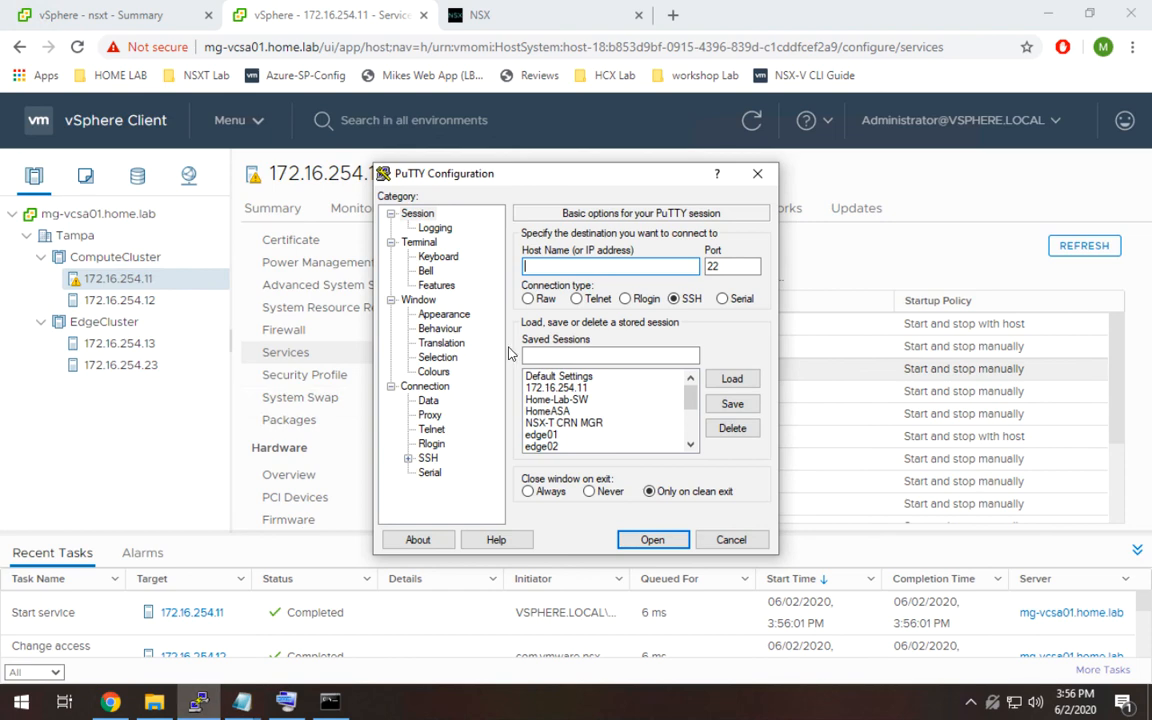
{"action": "type", "text": "172.16.254.11"}
{"action": "key", "text": "Return"}
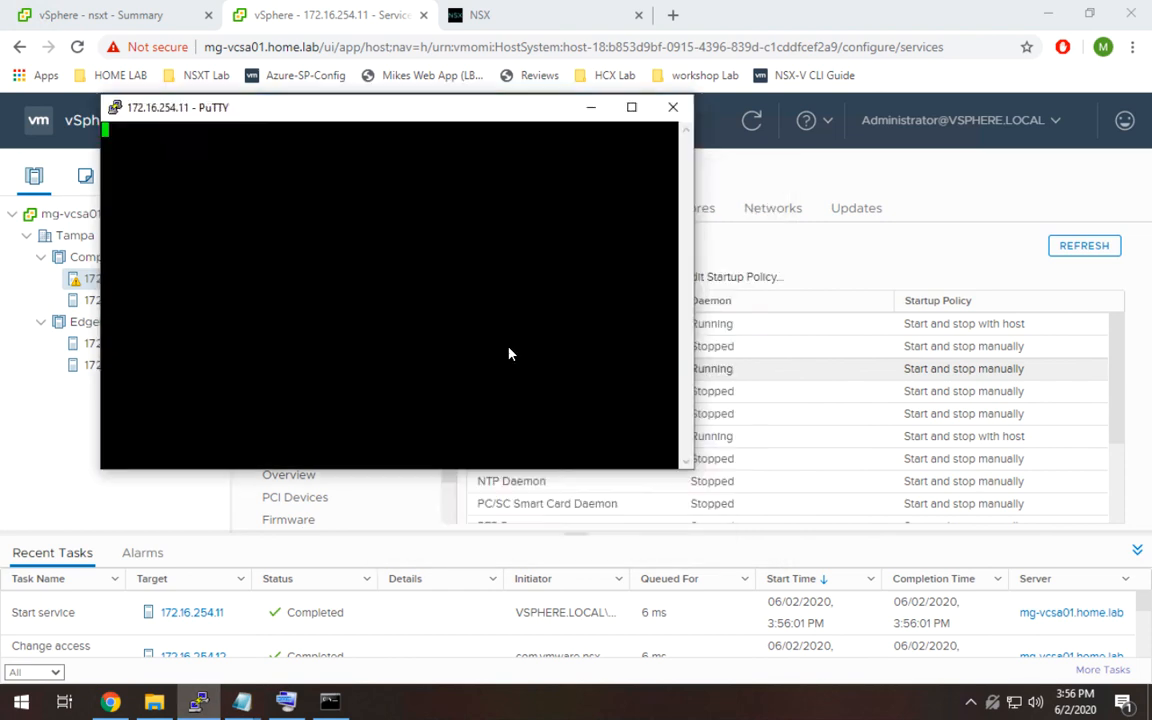
Log in to the host shell as root and enter the root password.
{"action": "left_click", "coordinate": [482, 490]}
{"action": "type", "text": "root"}
{"action": "key", "text": "Return"}
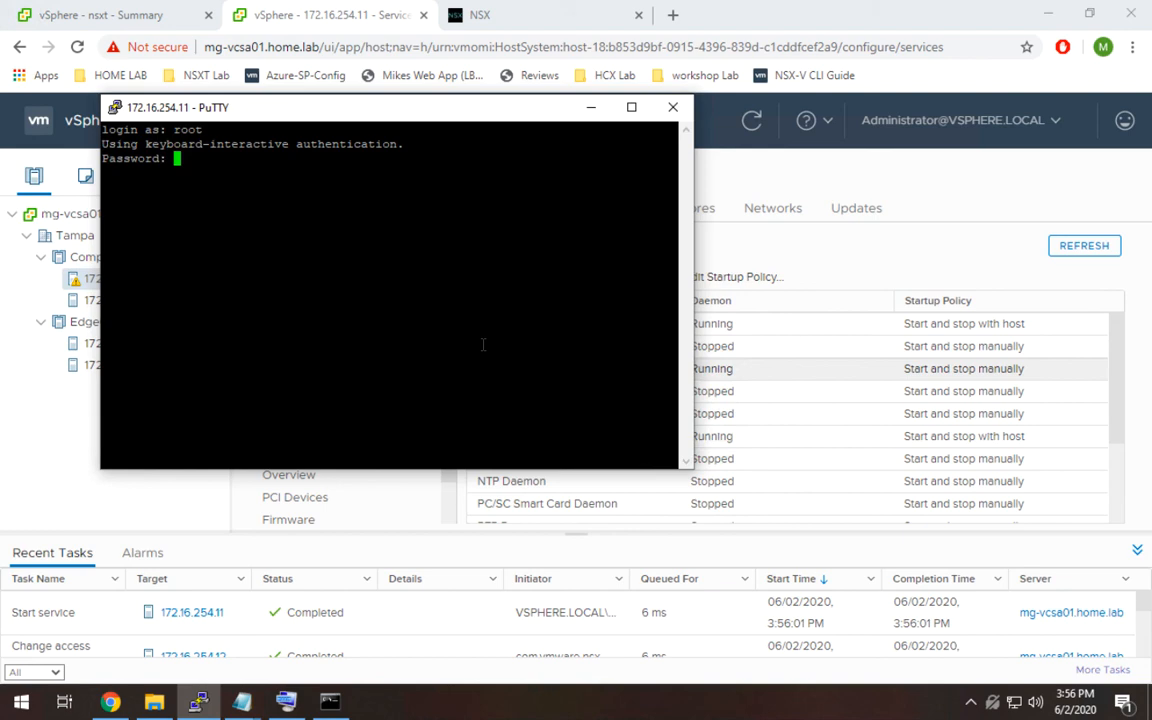
{"action": "key", "text": "Return"}
Run esxcli software vib list to list the VIBs installed on the host.
{"action": "left_click_drag", "start_coordinate": [444, 114], "coordinate": [808, 138]}
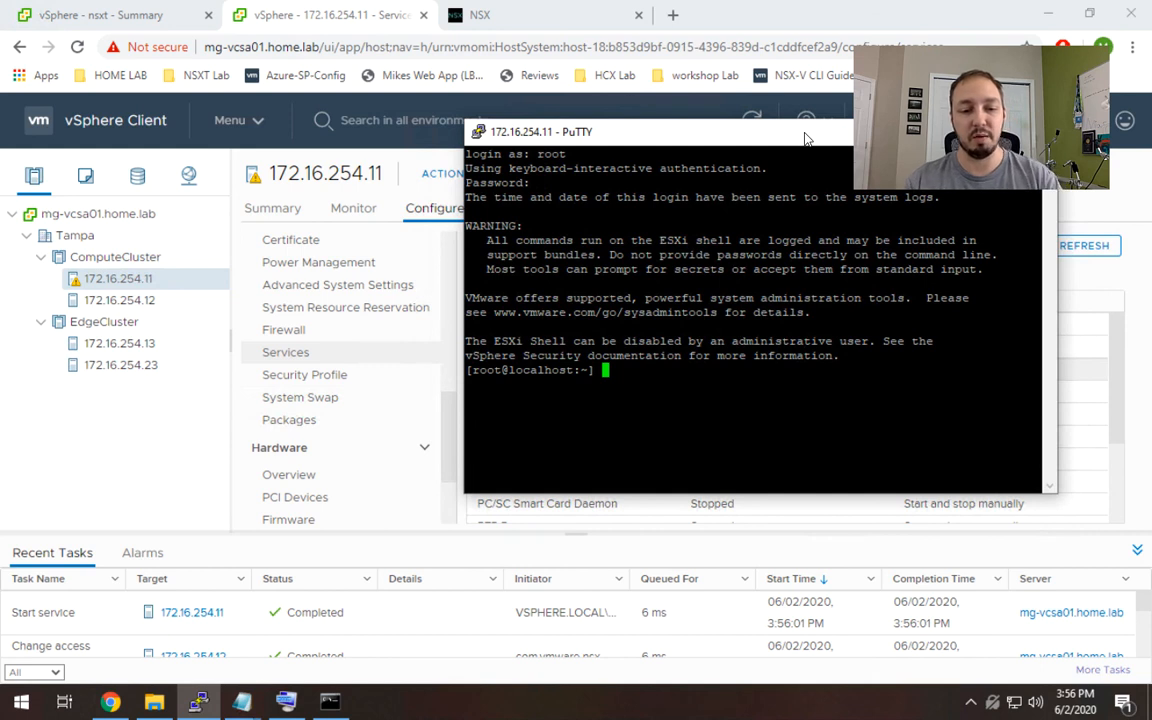
{"action": "type", "text": "es"}
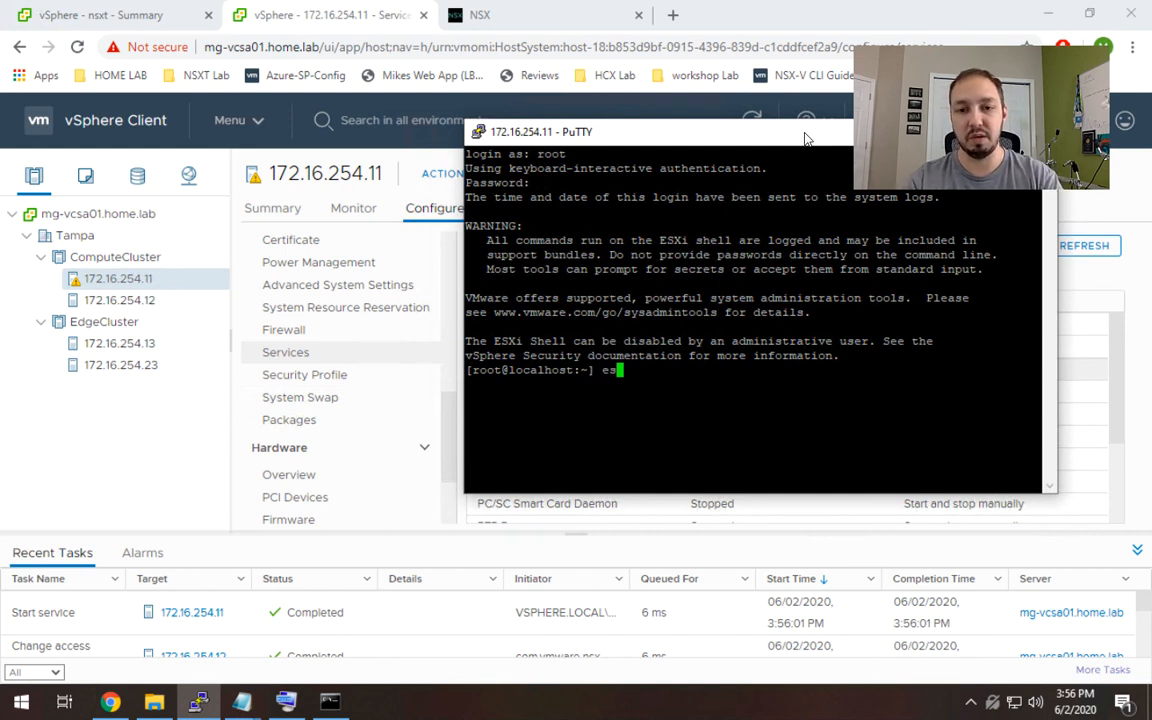
{"action": "type", "text": "xcli sof"}
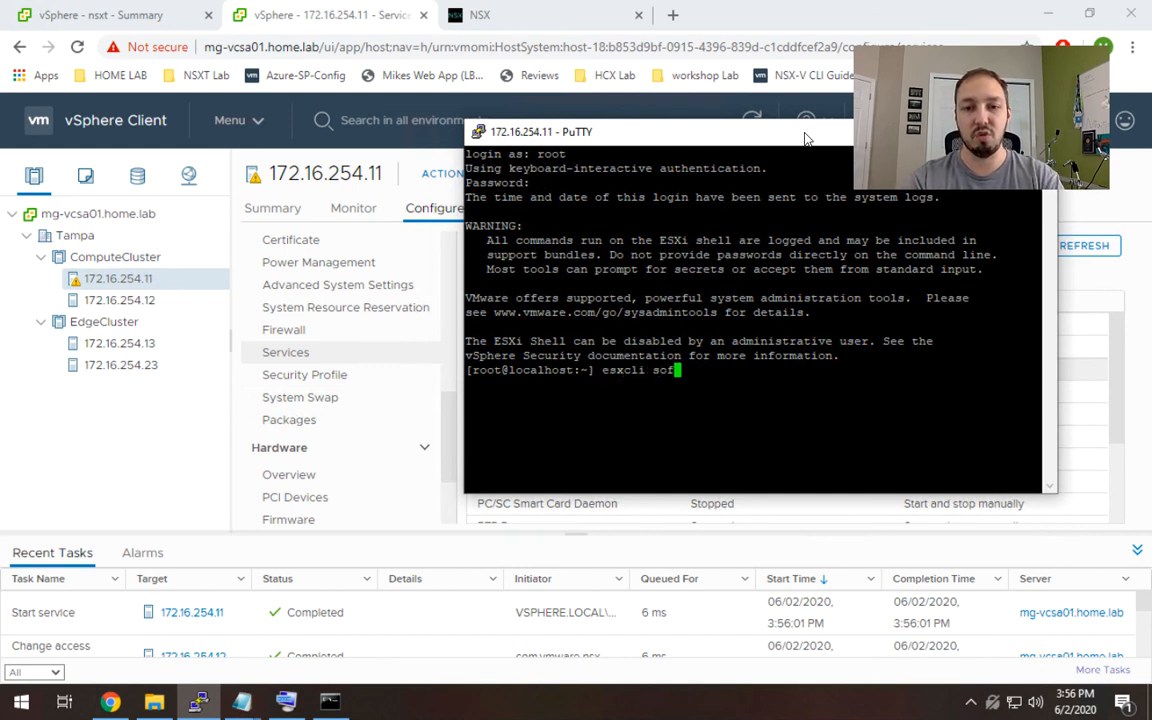
{"action": "type", "text": "tware vib list | g"}
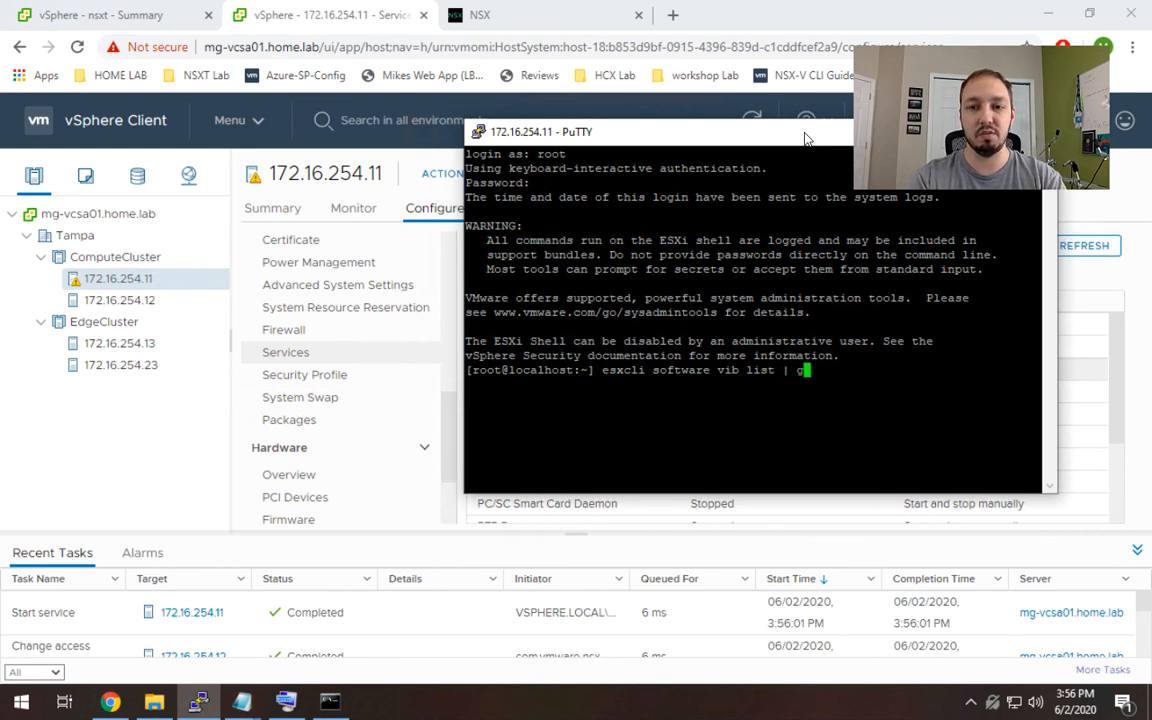
{"action": "key", "text": "BackSpace"}
{"action": "key", "text": "BackSpace"}
{"action": "key", "text": "BackSpace"}
{"action": "key", "text": "Return"}
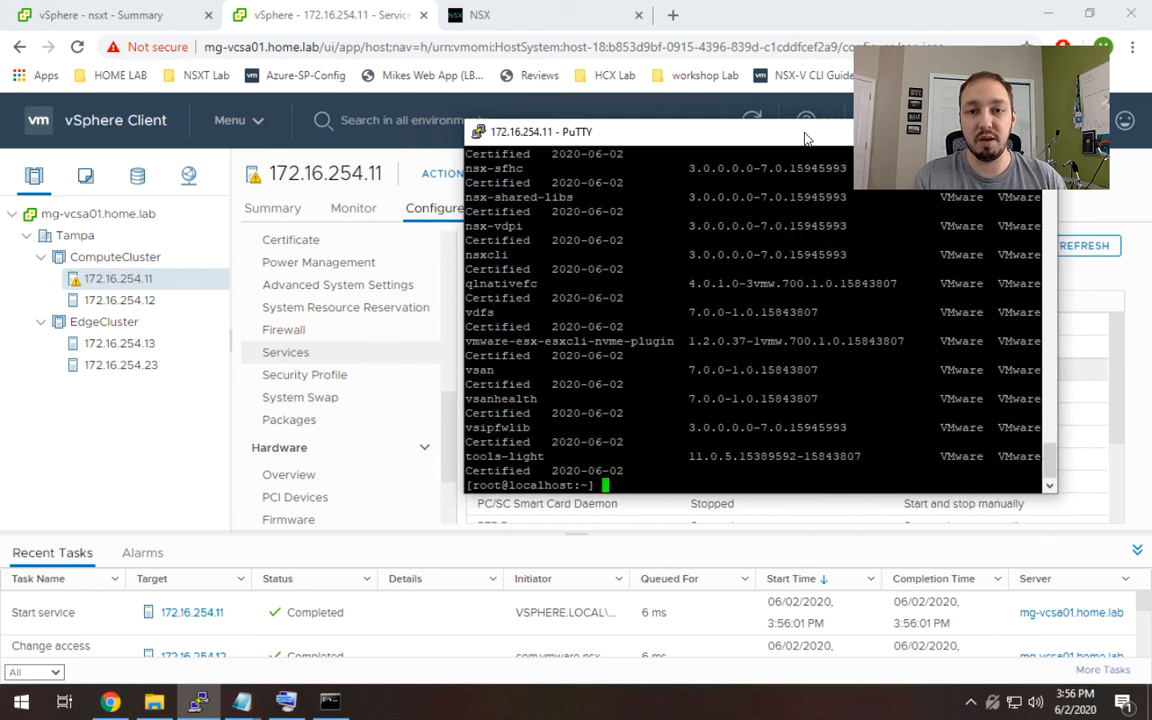
{"action": "left_click_drag", "start_coordinate": [466, 126], "coordinate": [122, 129]}
{"action": "key", "text": "Return"}
{"action": "key", "text": "Return"}
{"action": "key", "text": "Return"}
{"action": "key", "text": "Return"}
{"action": "key", "text": "Return"}
{"action": "key", "text": "Return"}
{"action": "key", "text": "Return"}
{"action": "key", "text": "Return"}
{"action": "key", "text": "Return"}
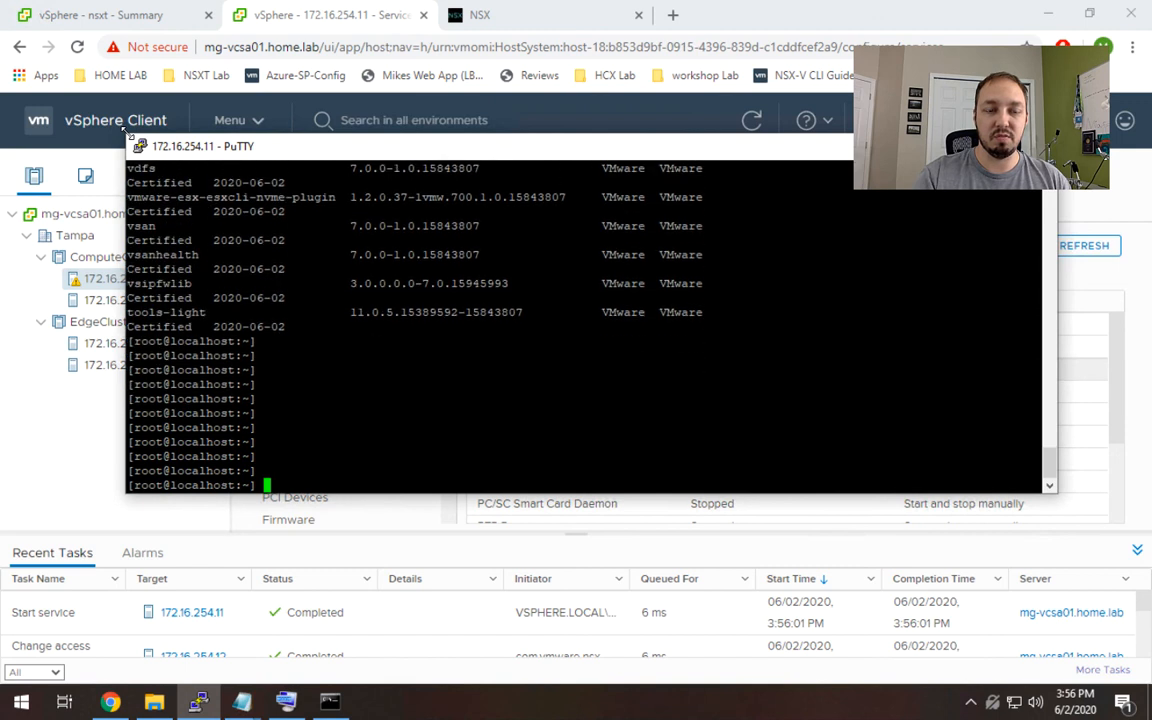
Re-run esxcli software vib list on host 172.16.254.11 and scroll back through its output.
{"action": "key", "text": "Return"}
{"action": "key", "text": "Return"}
{"action": "key", "text": "Return"}
{"action": "key", "text": "Return"}
{"action": "key", "text": "Return"}
{"action": "key", "text": "Return"}
{"action": "key", "text": "Return"}
{"action": "key", "text": "Return"}
{"action": "key", "text": "Return"}
{"action": "key", "text": "Return"}
{"action": "key", "text": "Return"}
{"action": "key", "text": "Return"}
{"action": "left_click_drag", "start_coordinate": [122, 128], "coordinate": [46, 119]}
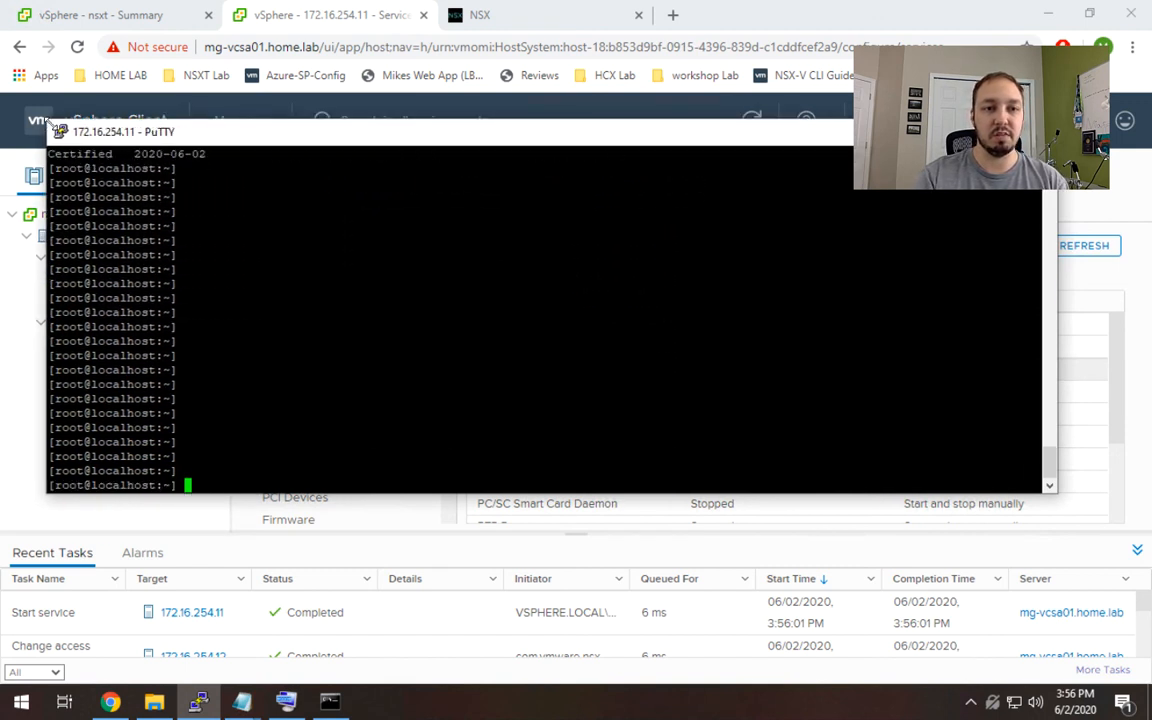
{"action": "type", "text": "esxcli software vib list"}
{"action": "key", "text": "Return"}
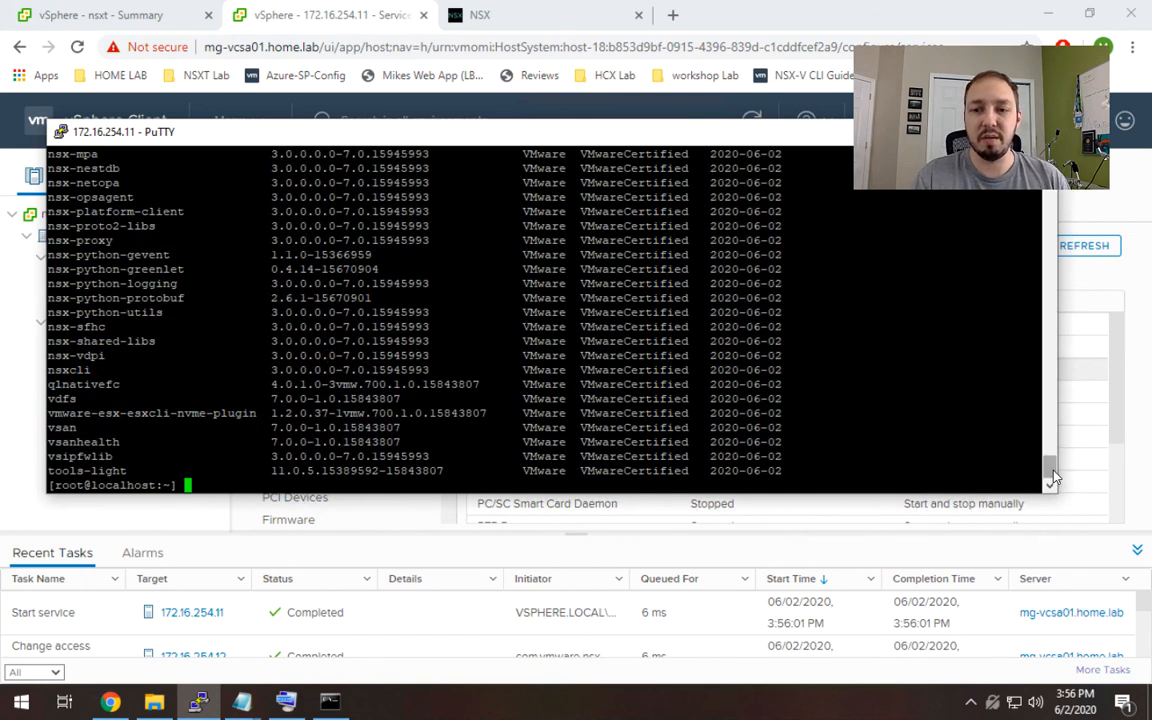
{"action": "left_click_drag", "start_coordinate": [1052, 478], "coordinate": [1055, 391]}
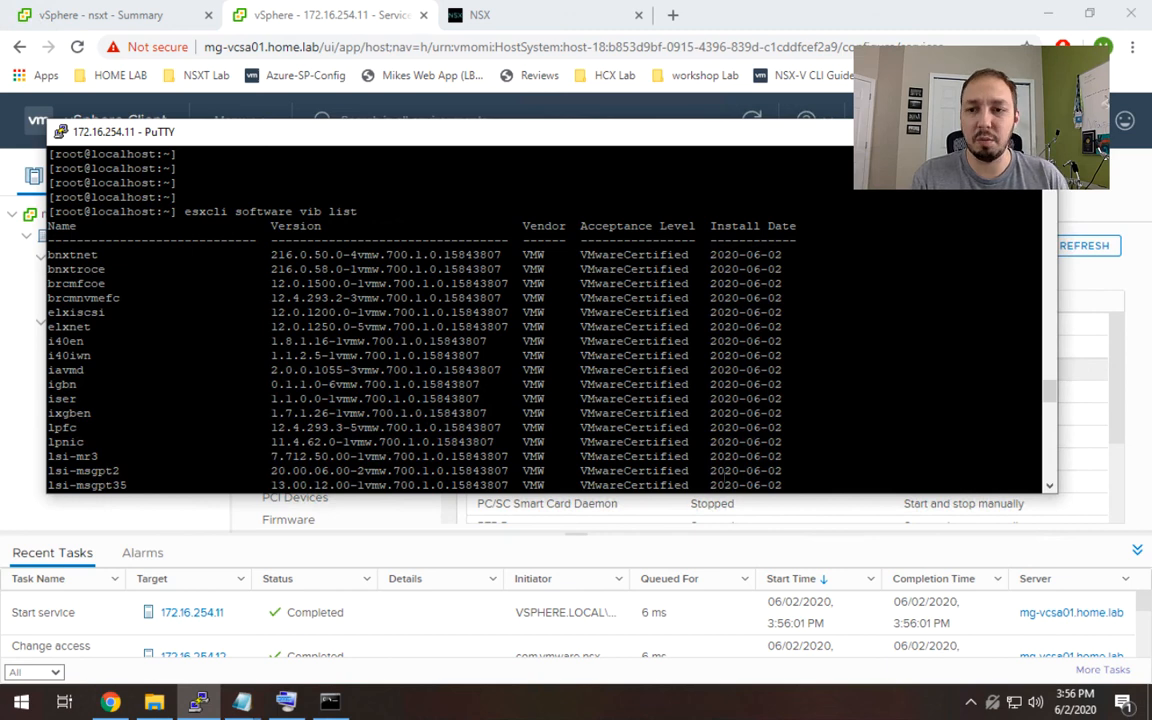
Repeat the VIB listing piped through grep nsx to show only the NSX VIBs on 172.16.254.11.
{"action": "key", "text": "Return"}
{"action": "key", "text": "Return"}
{"action": "key", "text": "Return"}
{"action": "key", "text": "Return"}
{"action": "key", "text": "Return"}
{"action": "key", "text": "Return"}
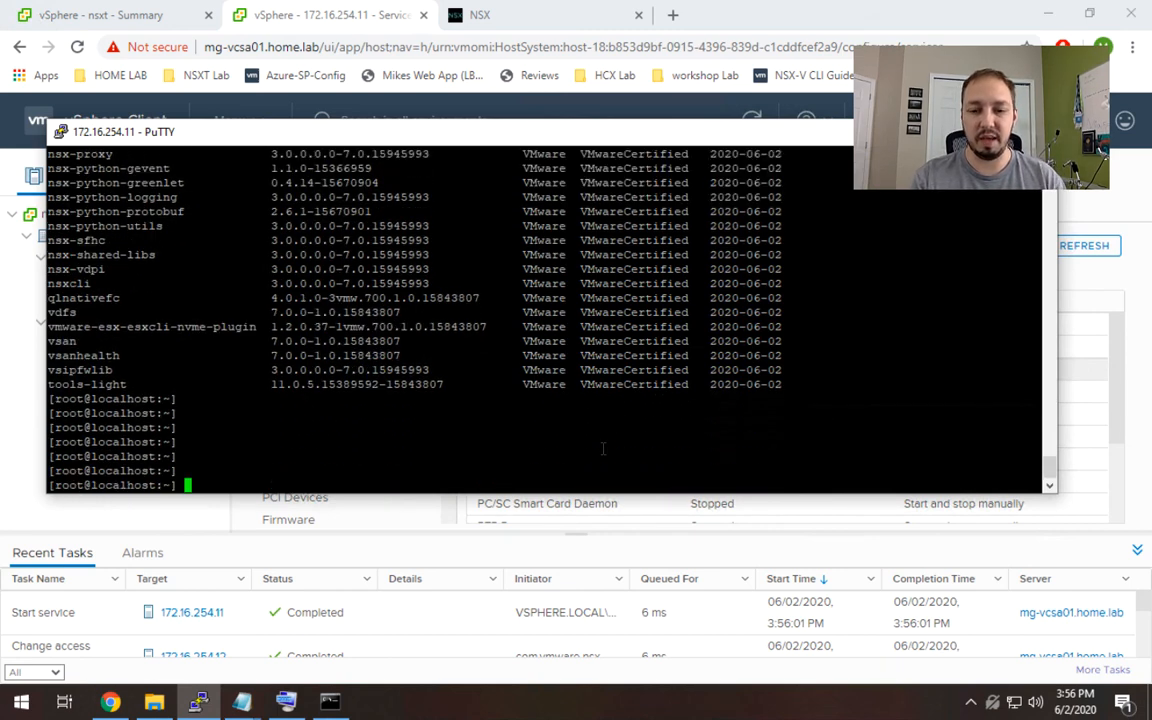
{"action": "key", "text": "Up"}
{"action": "type", "text": "| grep nsx"}
{"action": "key", "text": "Return"}
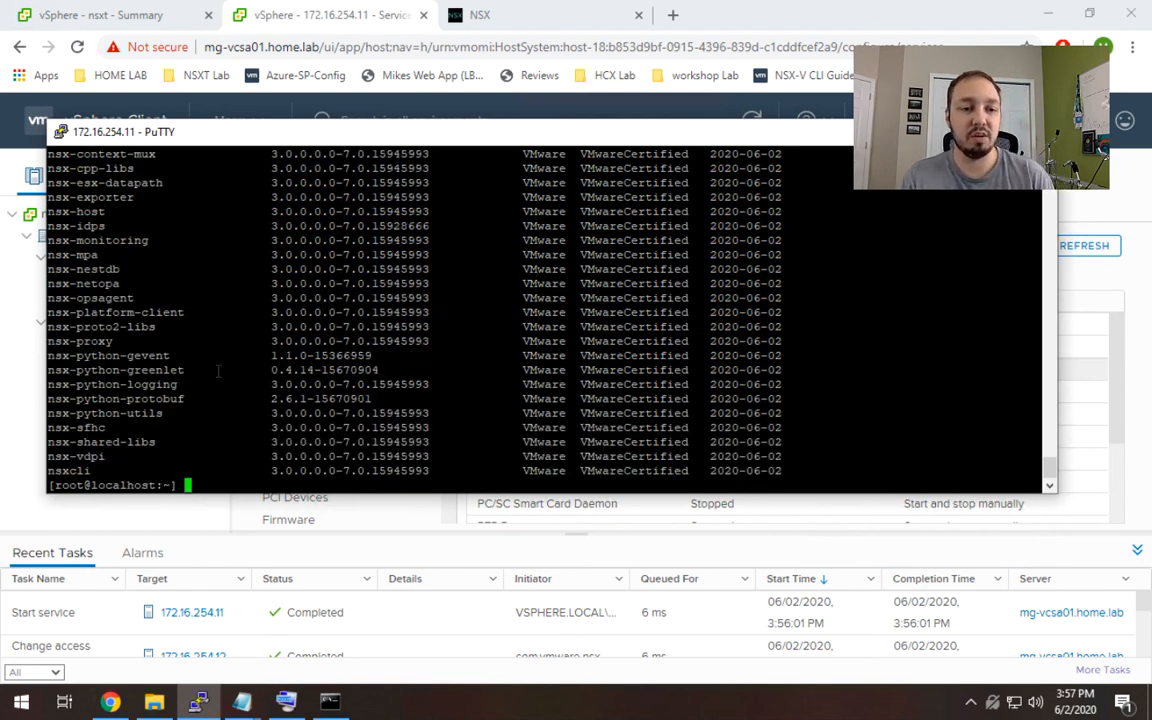
{"action": "left_click_drag", "start_coordinate": [199, 139], "coordinate": [459, 153]}
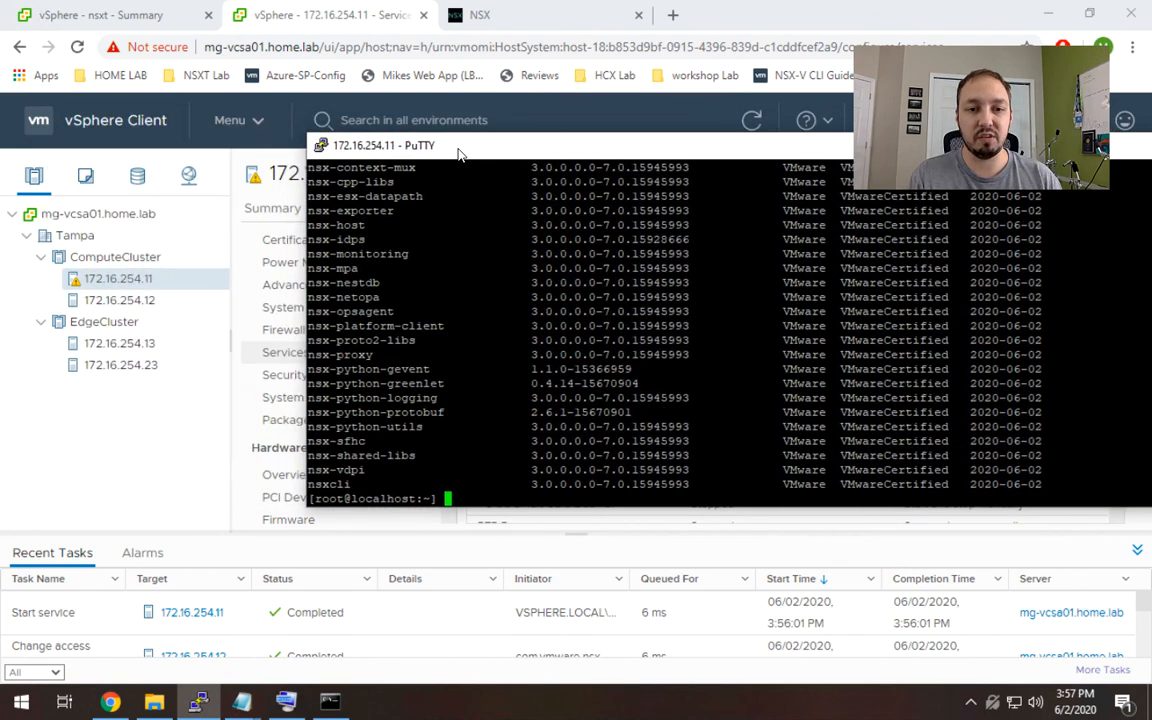
Select host 172.16.254.13 and start its SSH service.
{"action": "left_click", "coordinate": [160, 346]}
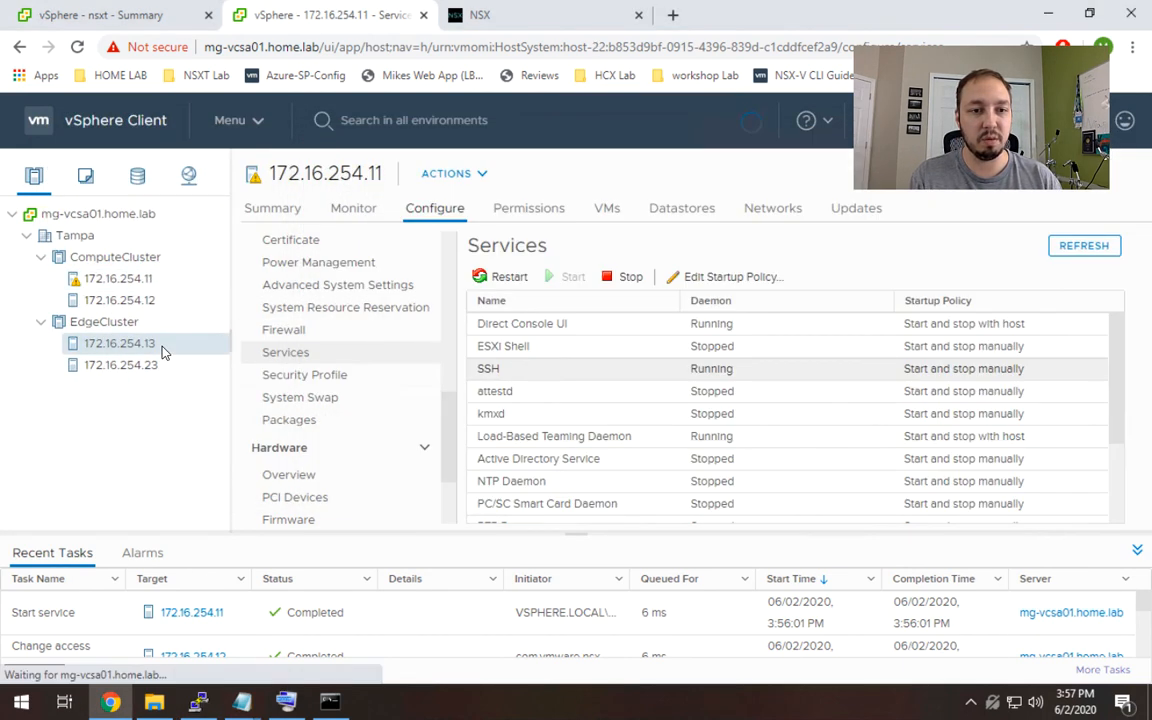
{"action": "left_click", "coordinate": [506, 372]}
{"action": "left_click", "coordinate": [572, 284]}
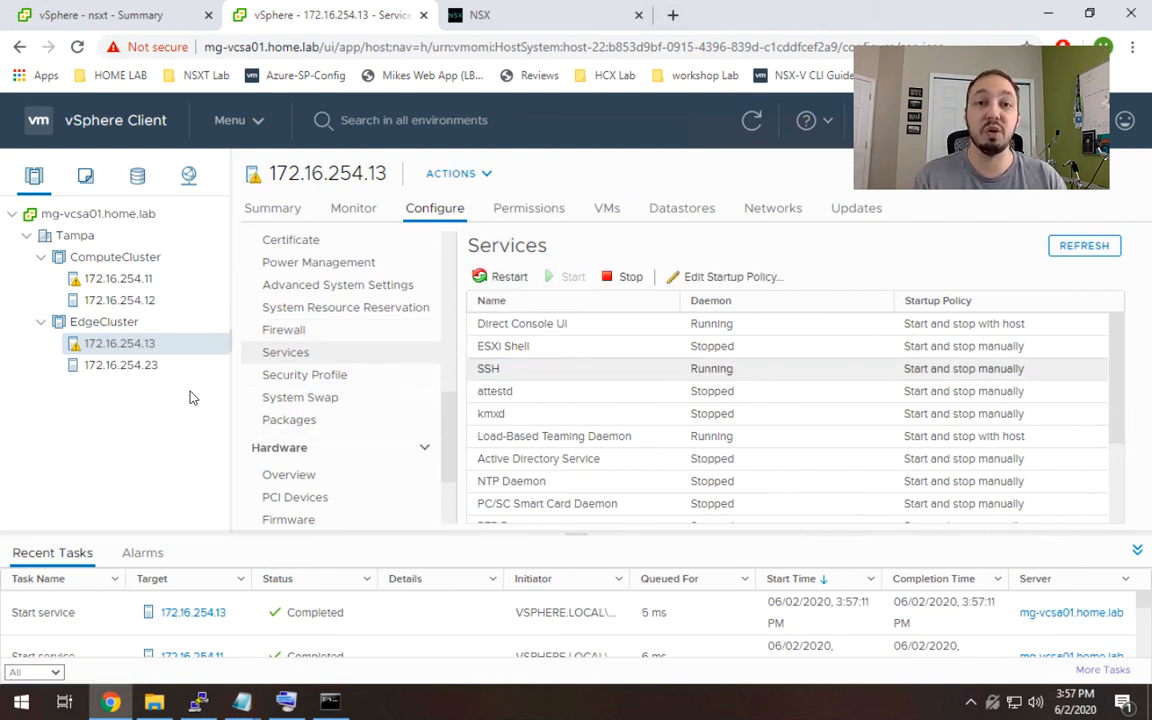
Open a new PuTTY session and connect over SSH to host 172.16.254.13.
{"action": "right_click", "coordinate": [199, 702]}
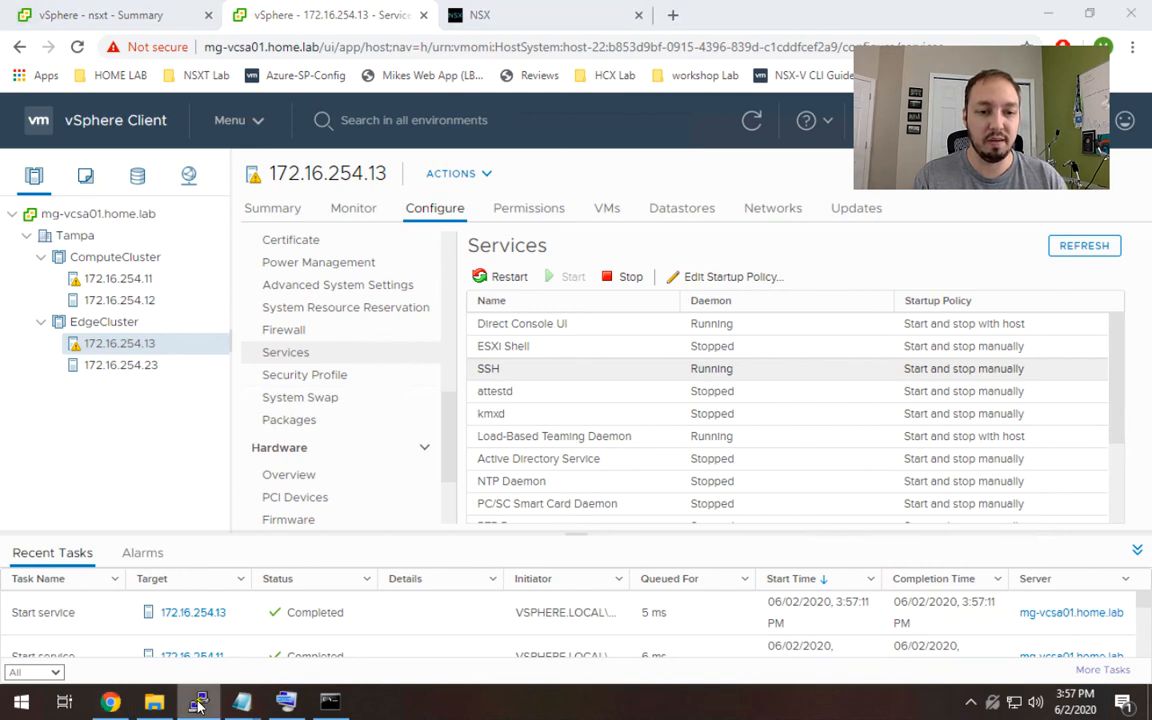
{"action": "left_click", "coordinate": [135, 606]}
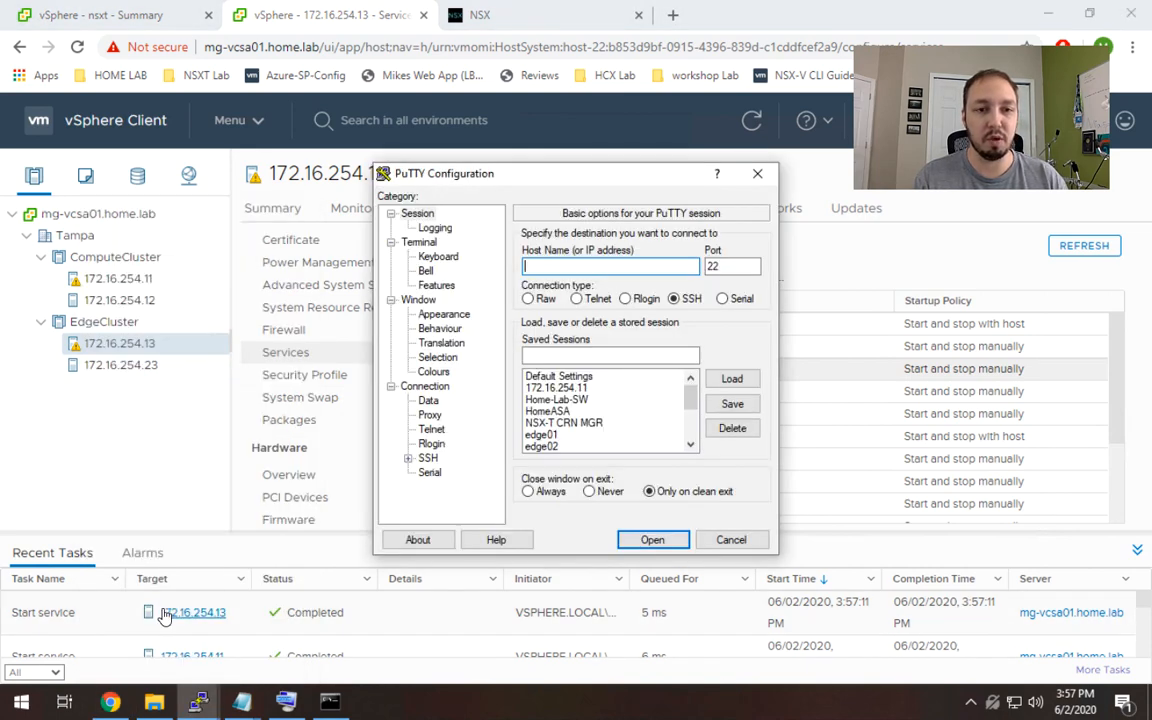
{"action": "type", "text": "172.16.2"}
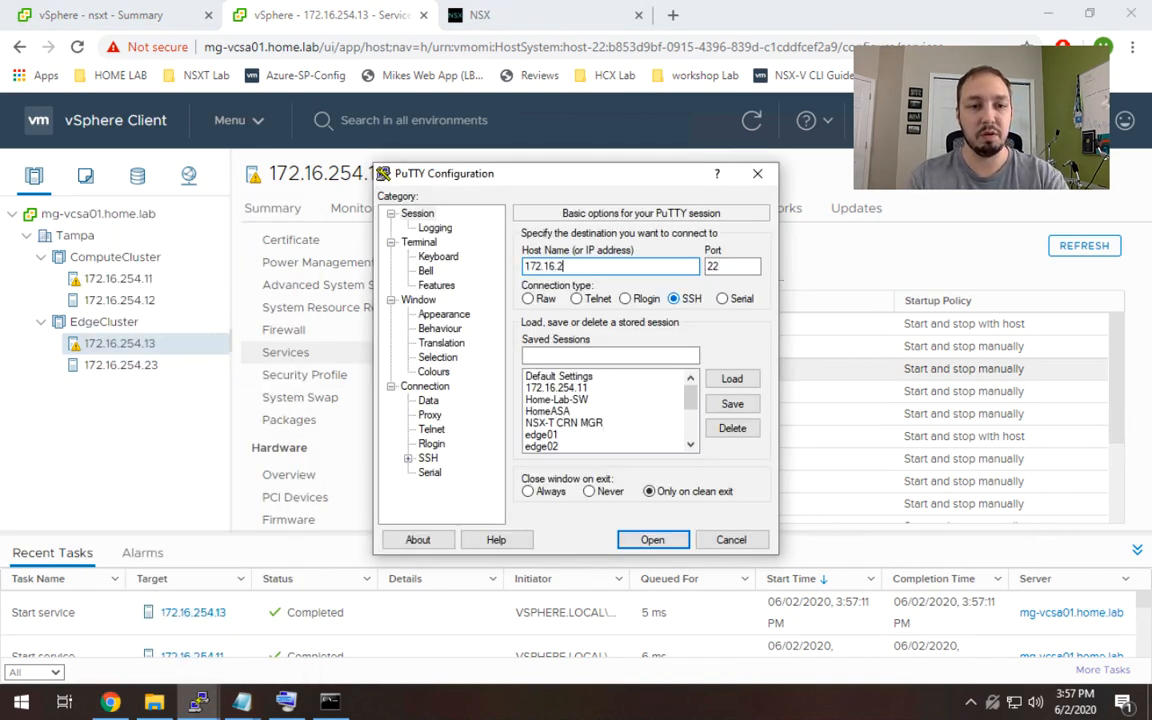
{"action": "type", "text": "54.13"}
{"action": "key", "text": "Return"}
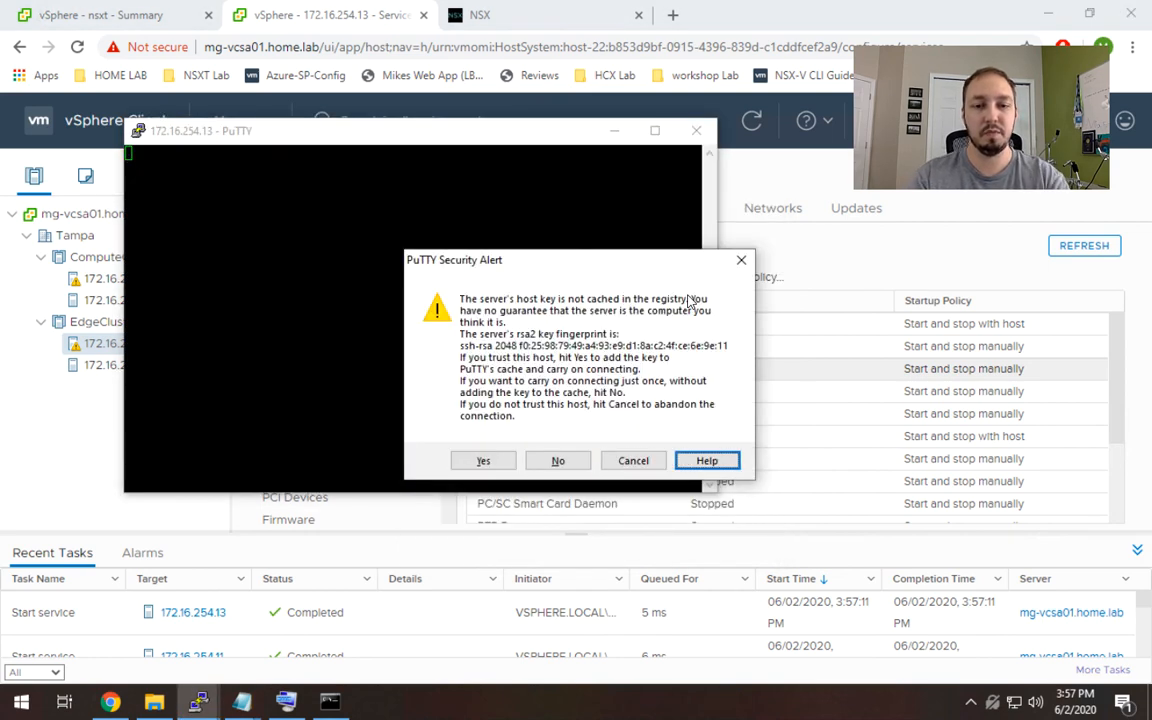
Accept the host key, log in as root and enter the root password.
{"action": "type", "text": "yroot"}
{"action": "key", "text": "Return"}
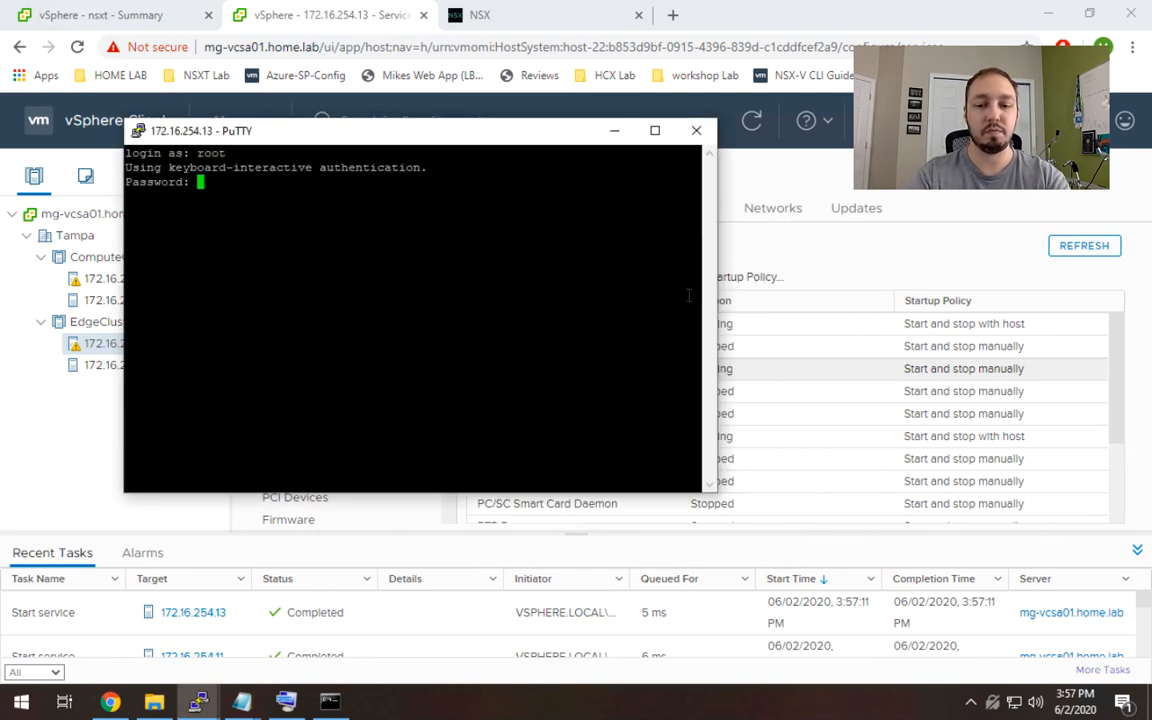
{"action": "key", "text": "Return"}
Run esxcli software vib list to list the VIBs installed on host 172.16.254.13.
{"action": "type", "text": "esx"}
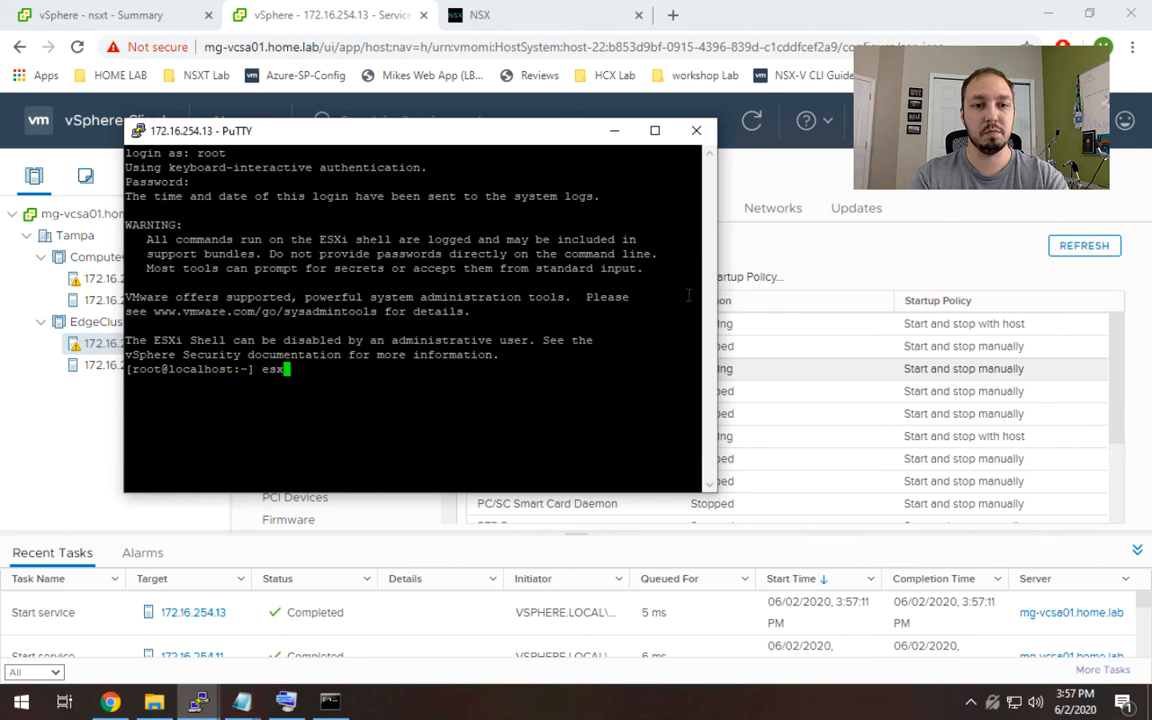
{"action": "type", "text": "cli software vib list"}
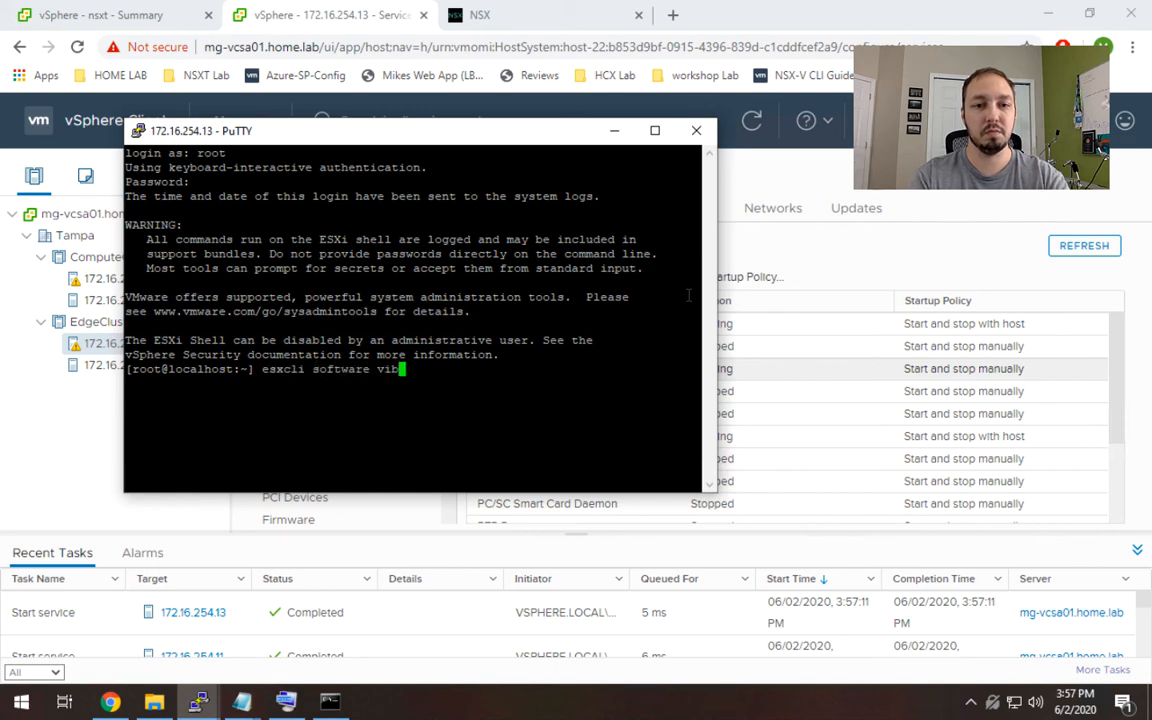
{"action": "key", "text": "Return"}
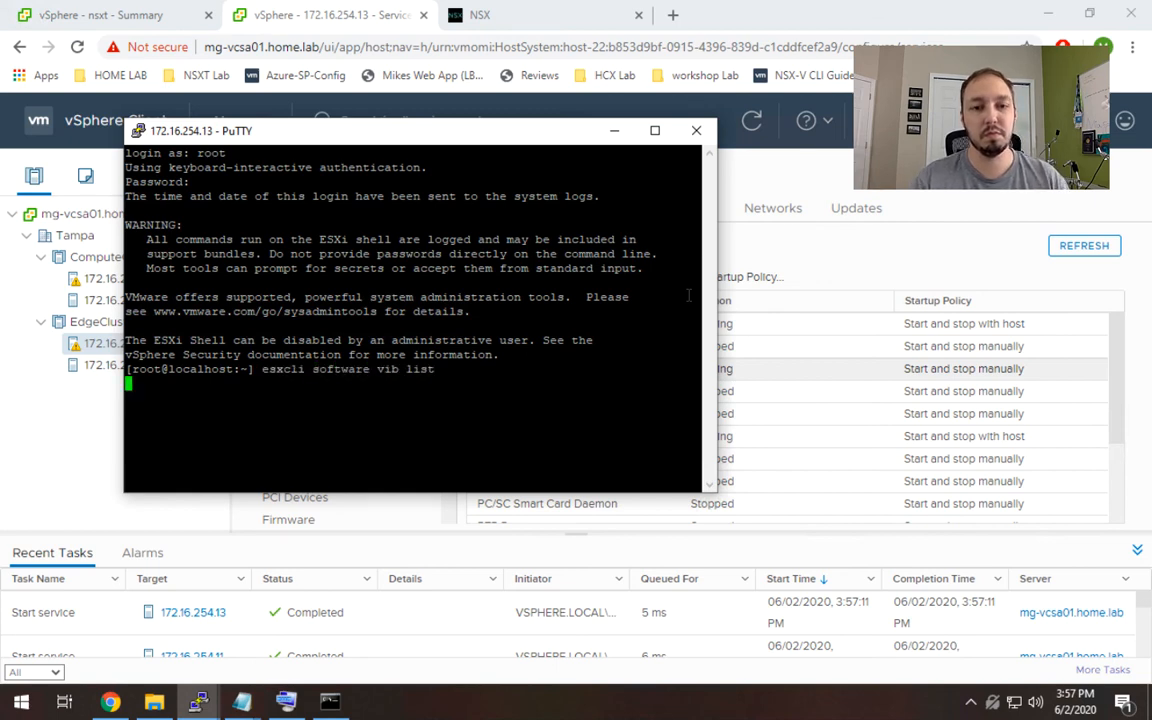
Repeat the VIB listing piped through grep nsx to check for NSX VIBs, then minimize the terminal.
{"action": "key", "text": "Up"}
{"action": "type", "text": "| g"}
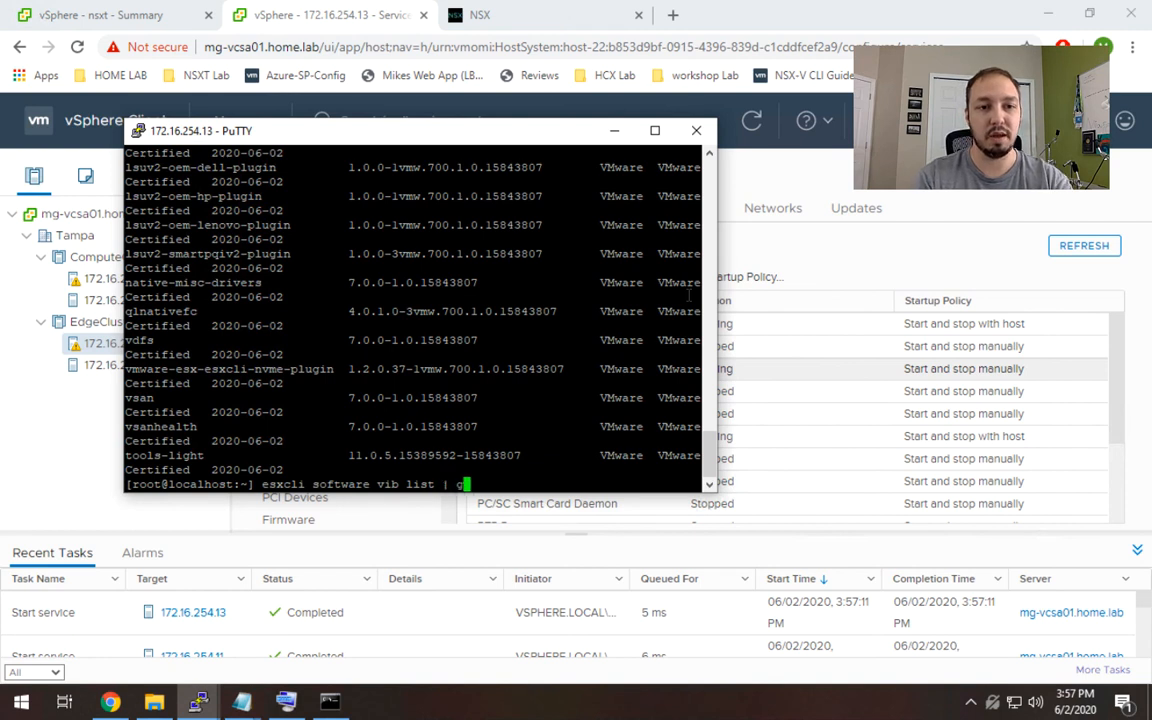
{"action": "type", "text": "rep nsx"}
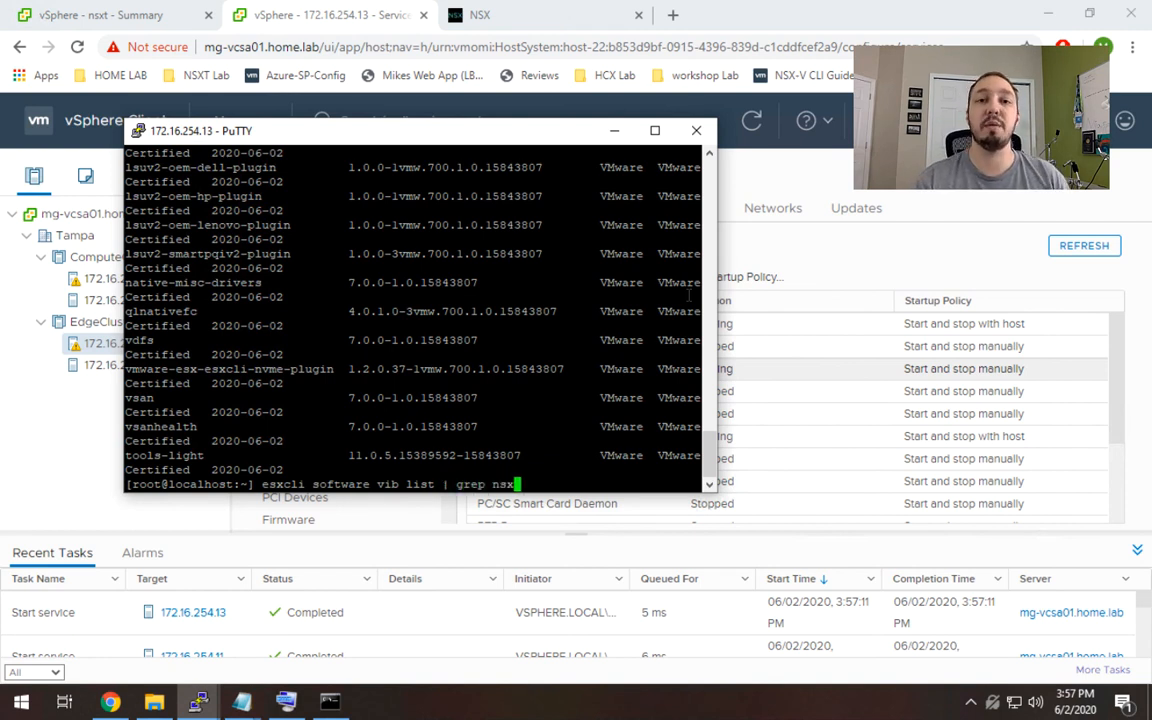
{"action": "key", "text": "Return"}
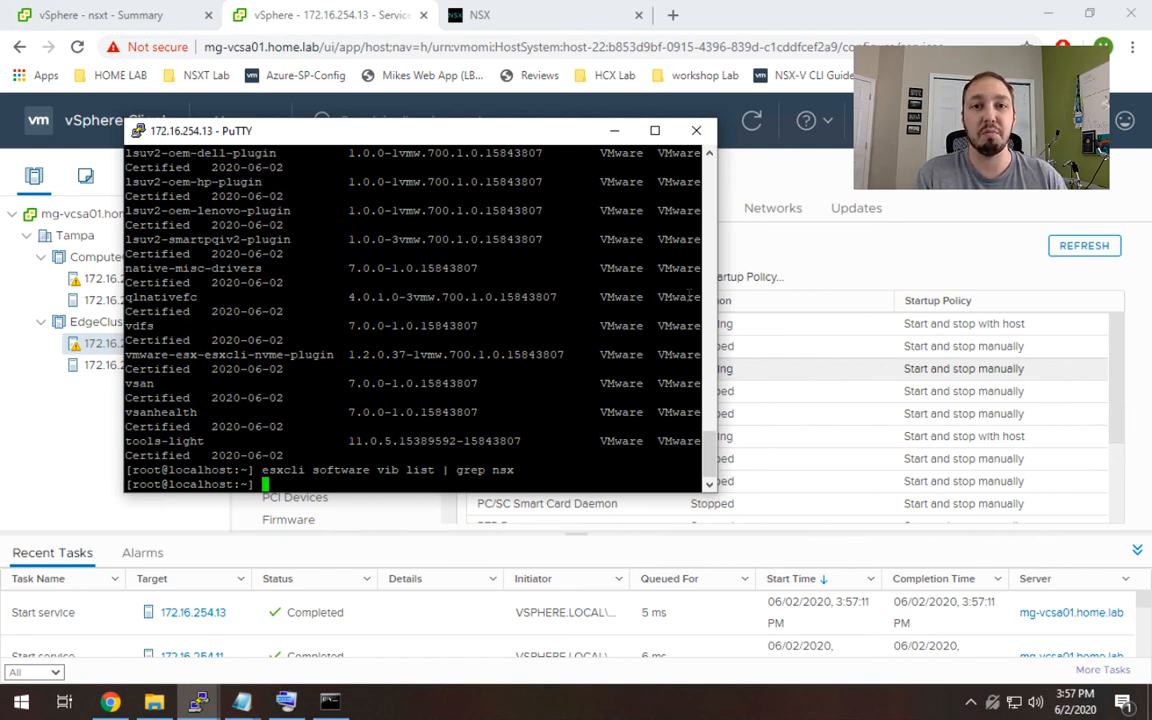
{"action": "left_click", "coordinate": [613, 134]}
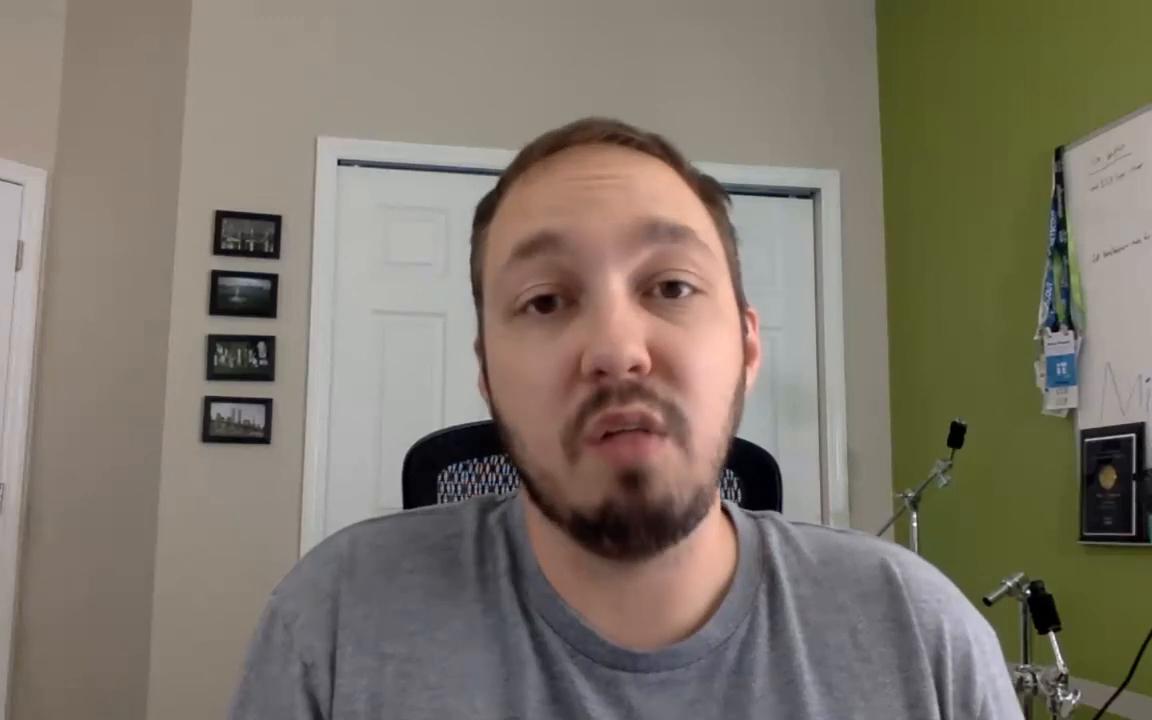